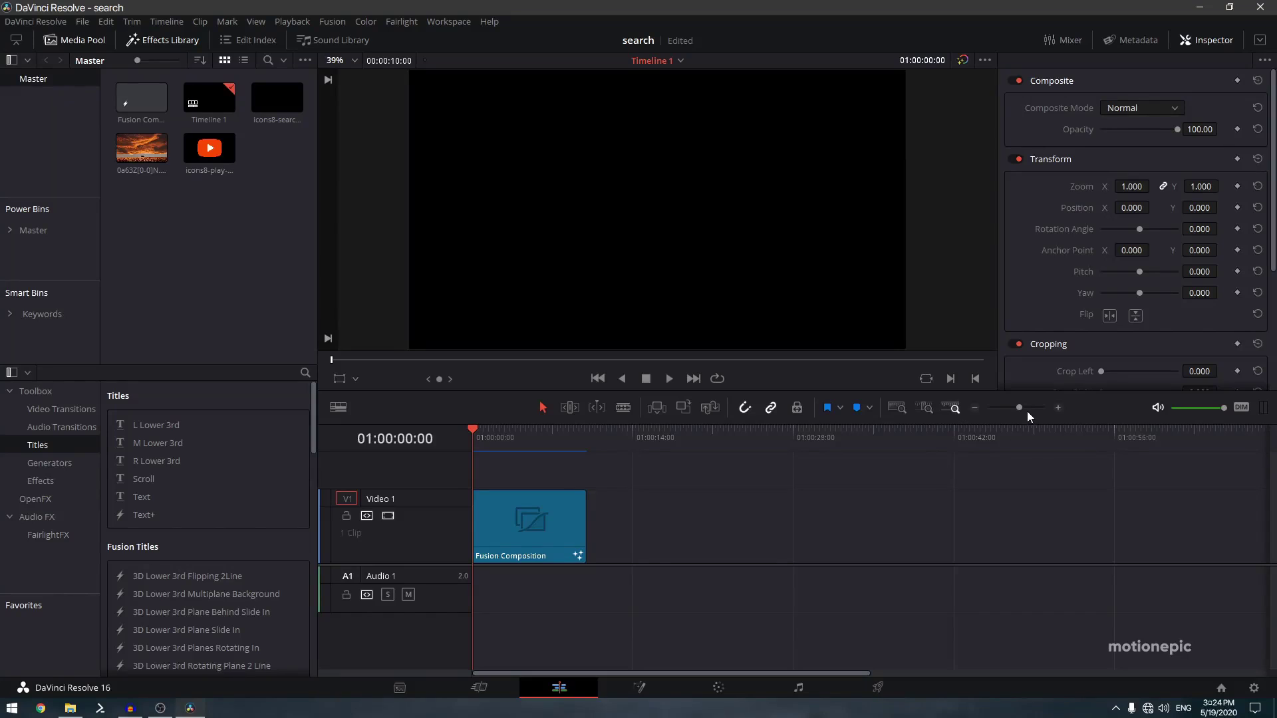
Set the project's playback frame rate to 30 frames per second and save the project settings.
left_click_drag(1027, 411, 1021, 408)
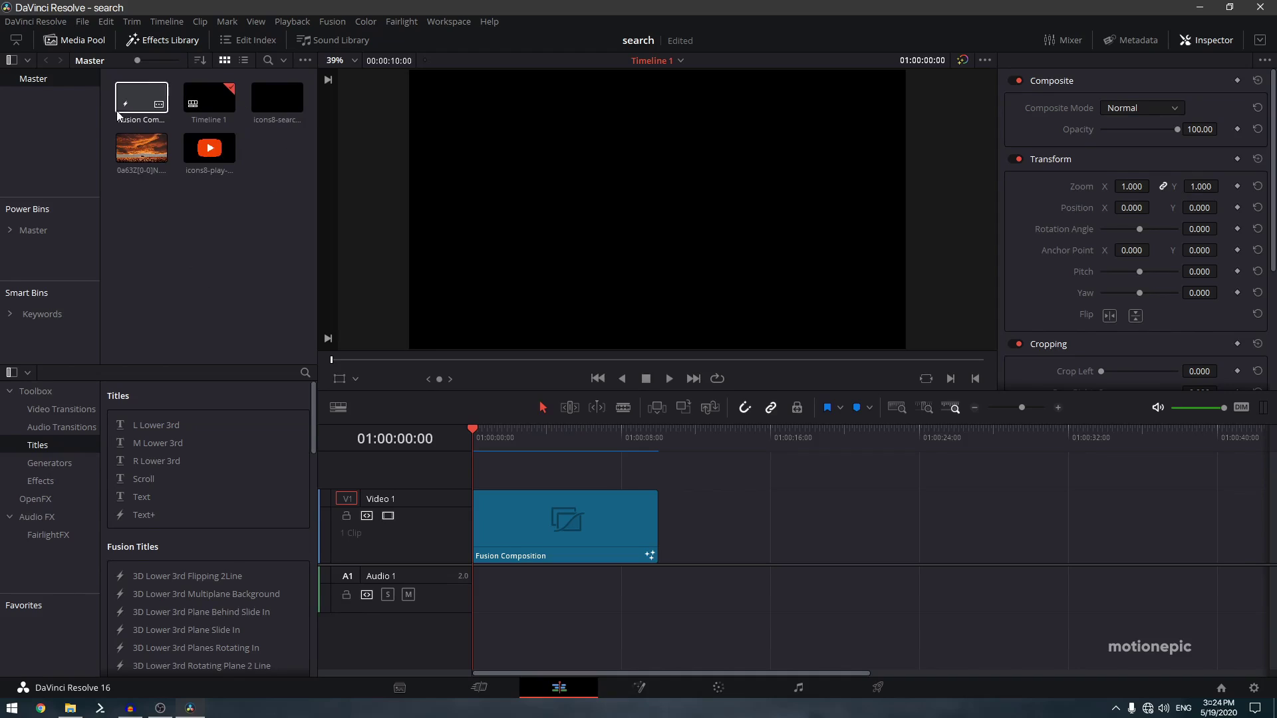
left_click(1255, 689)
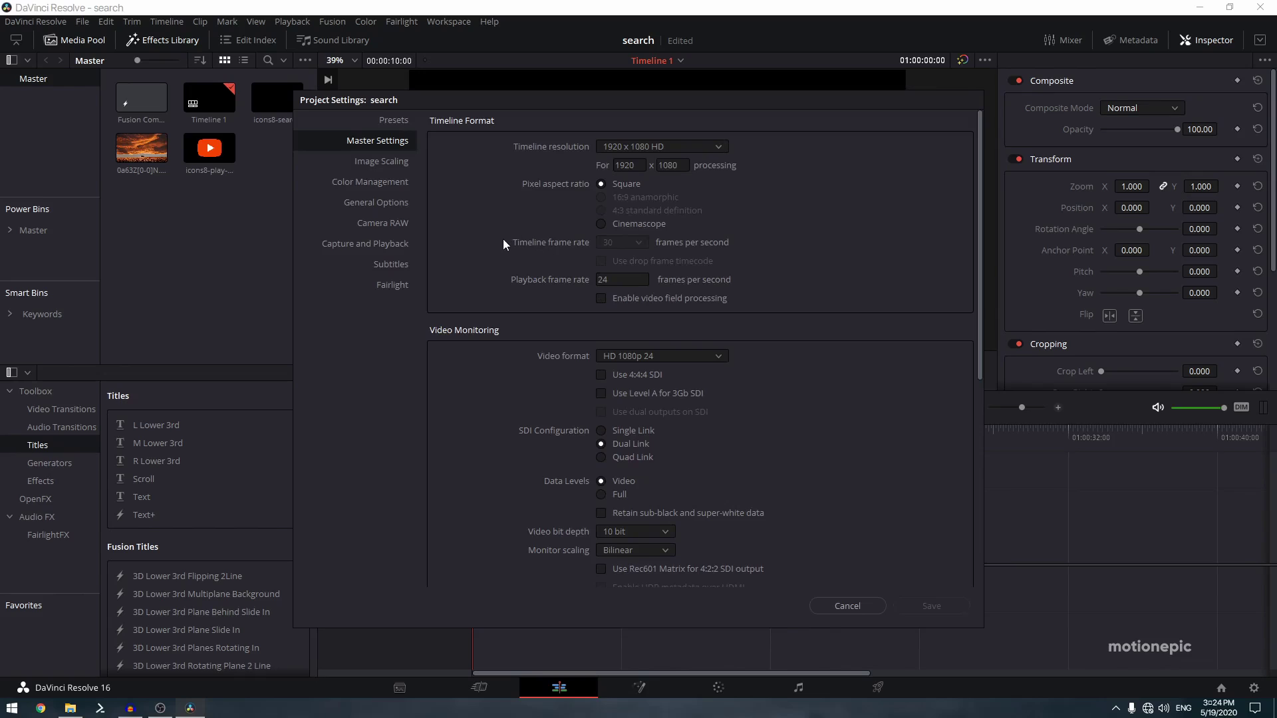
double_click(623, 280)
type("30")
left_click(930, 606)
Create a new Fusion composition clip with a 10-second duration at 30 fps.
right_click(153, 219)
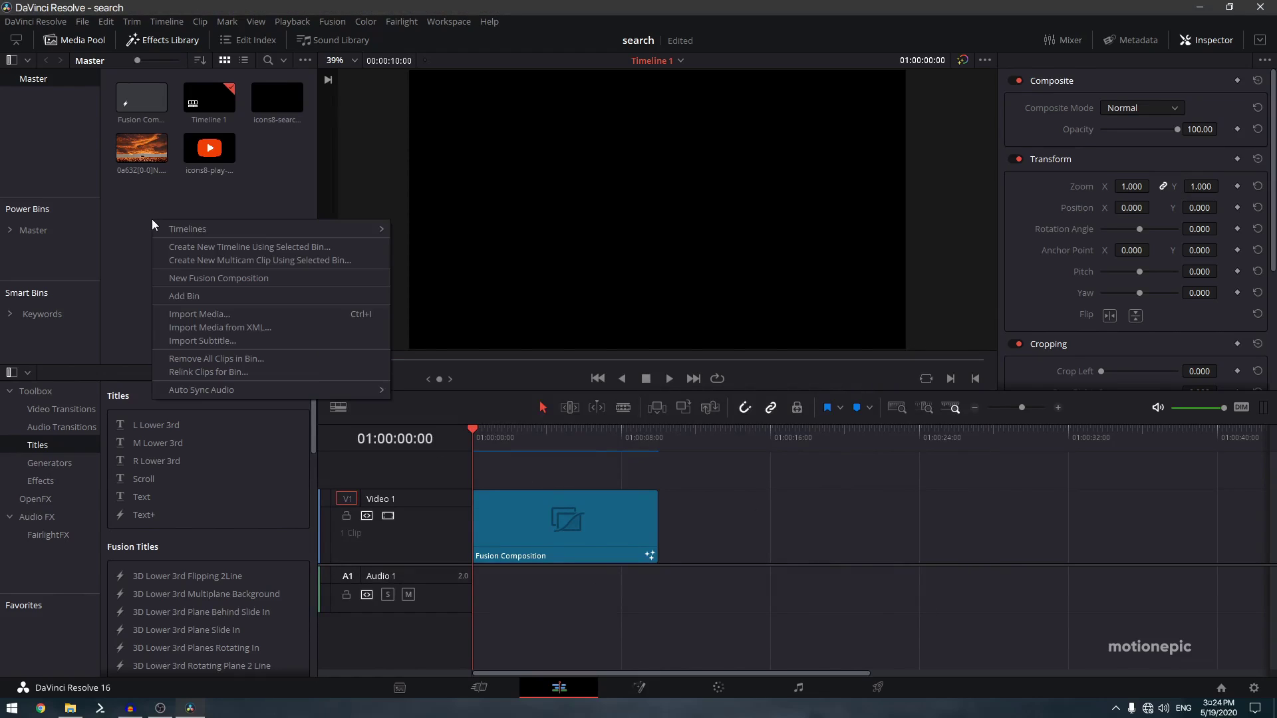
left_click(201, 279)
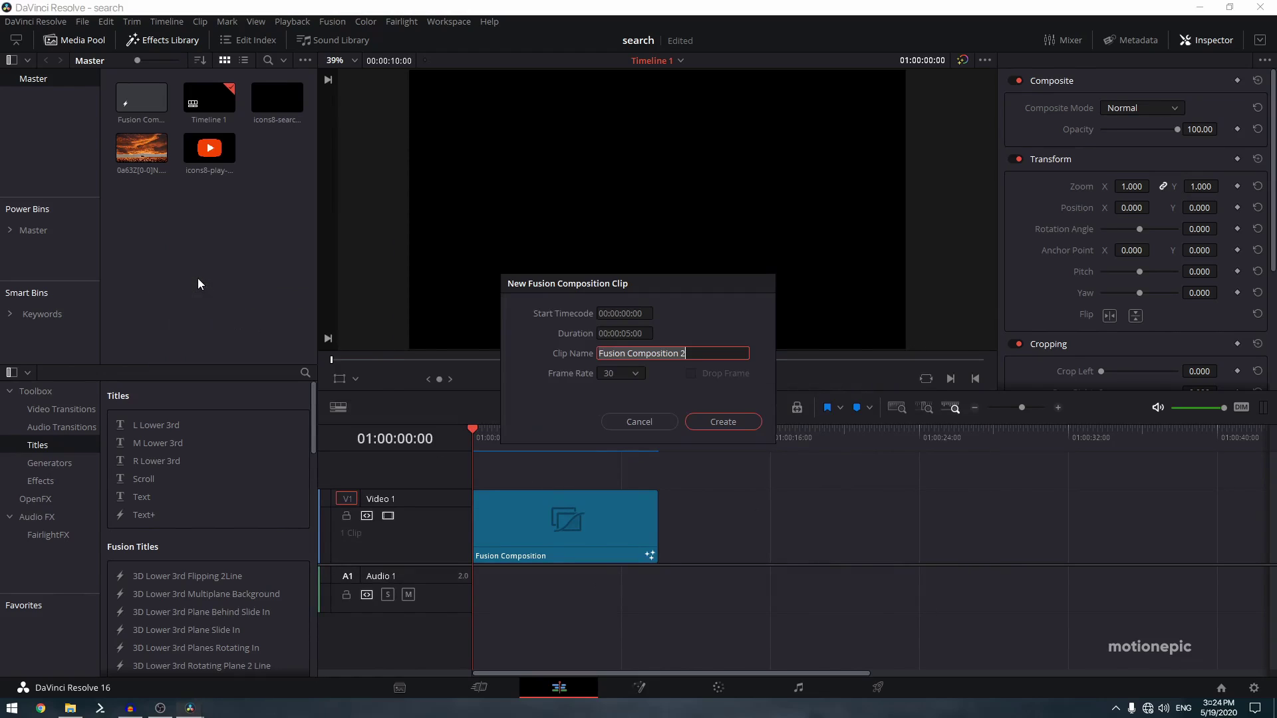
left_click(629, 334)
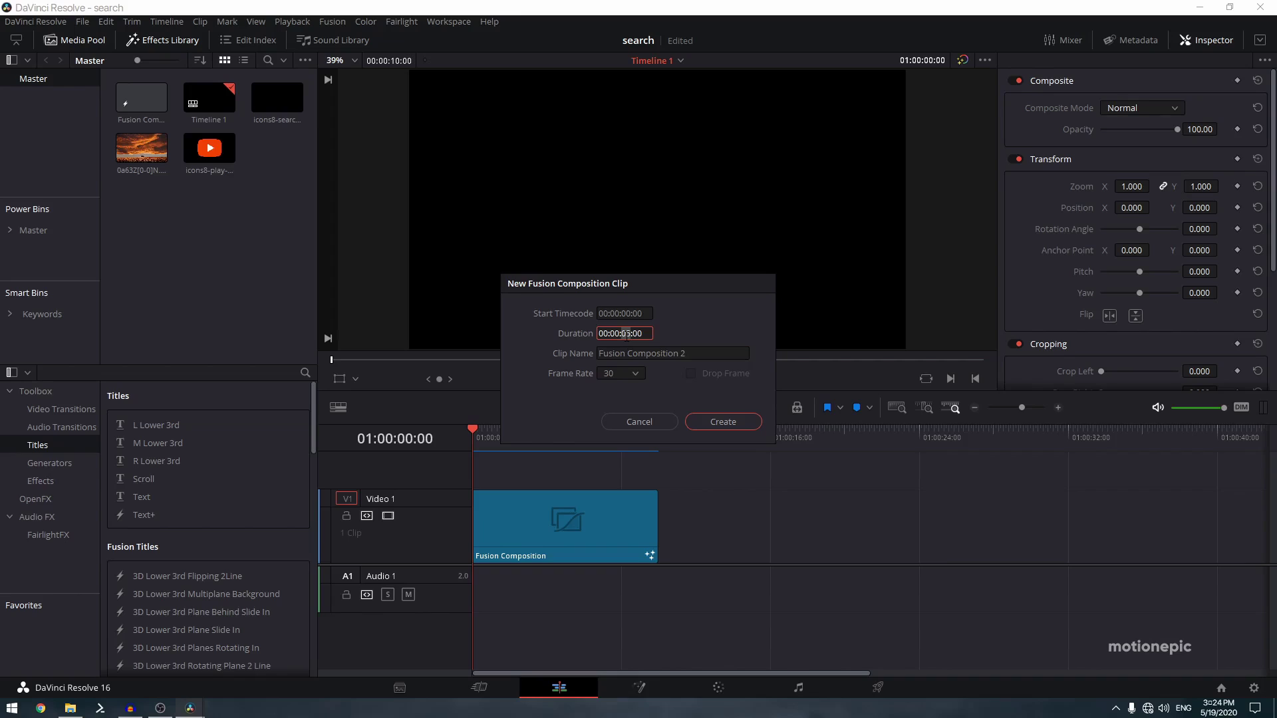
left_click(716, 423)
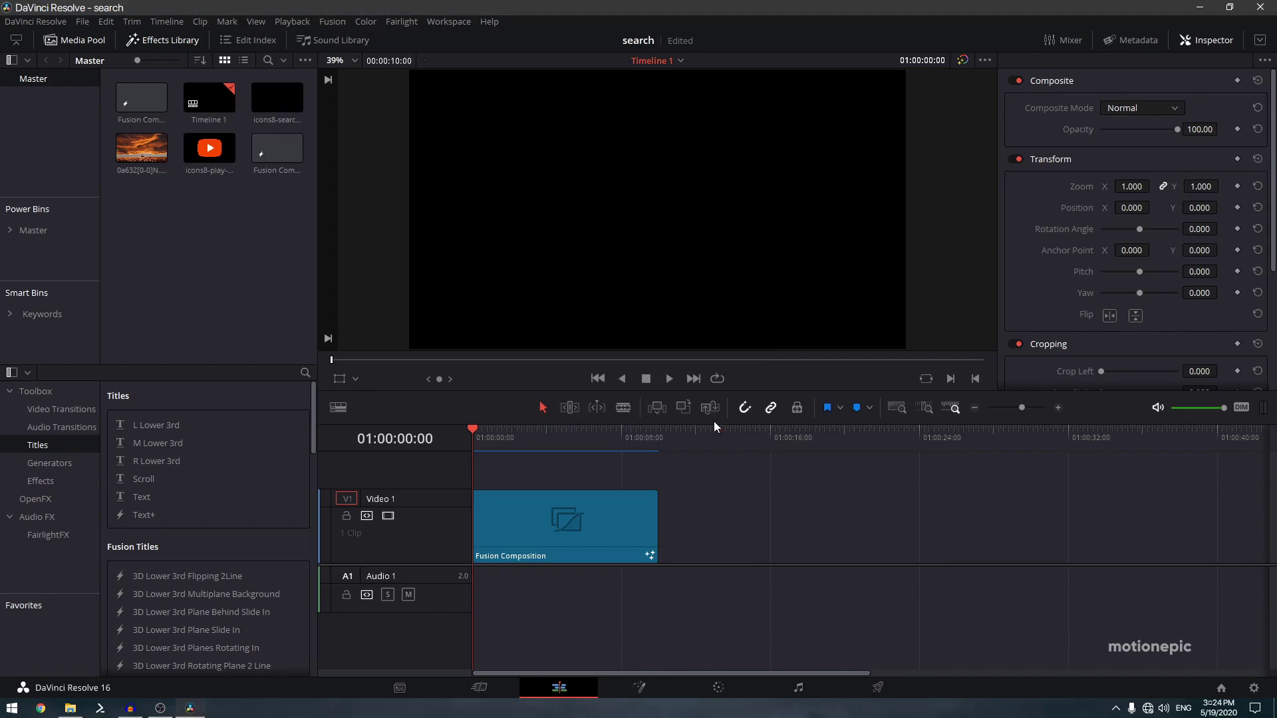
Place the new composition clip on Video 1 at the 16-second mark and open it for editing in Fusion.
left_click_drag(276, 151, 771, 542)
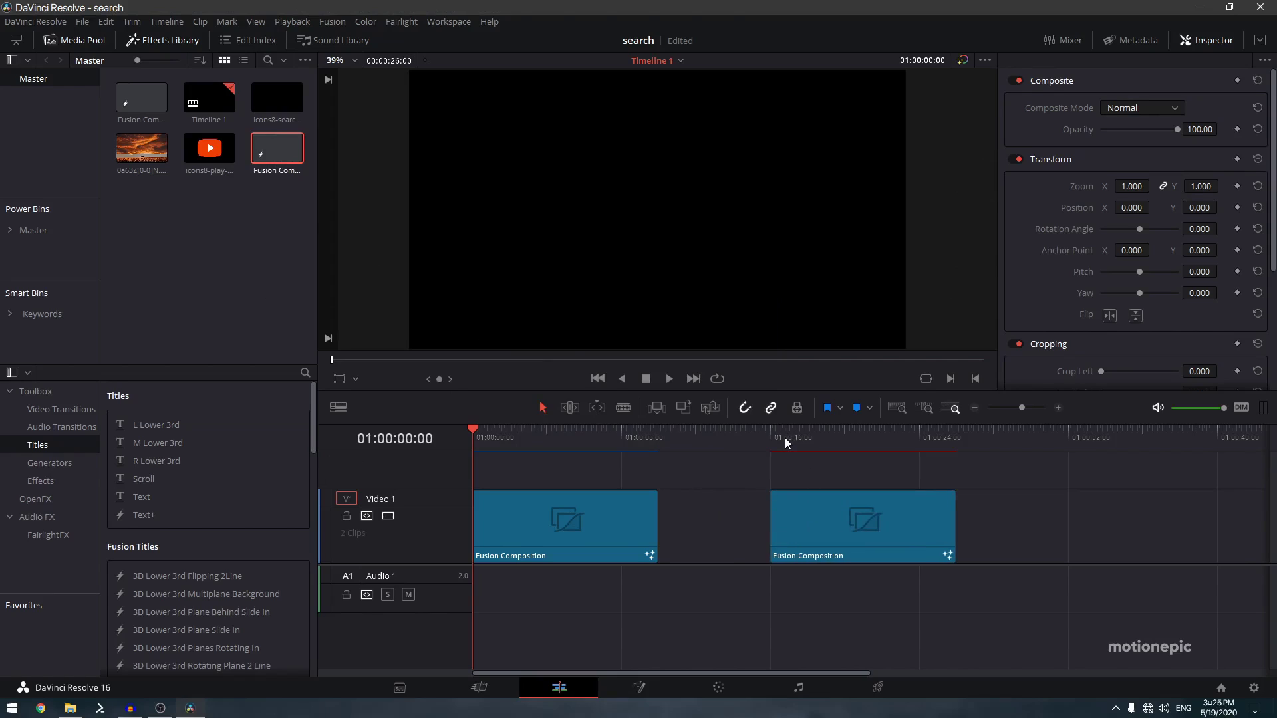
left_click(784, 437)
left_click(798, 519)
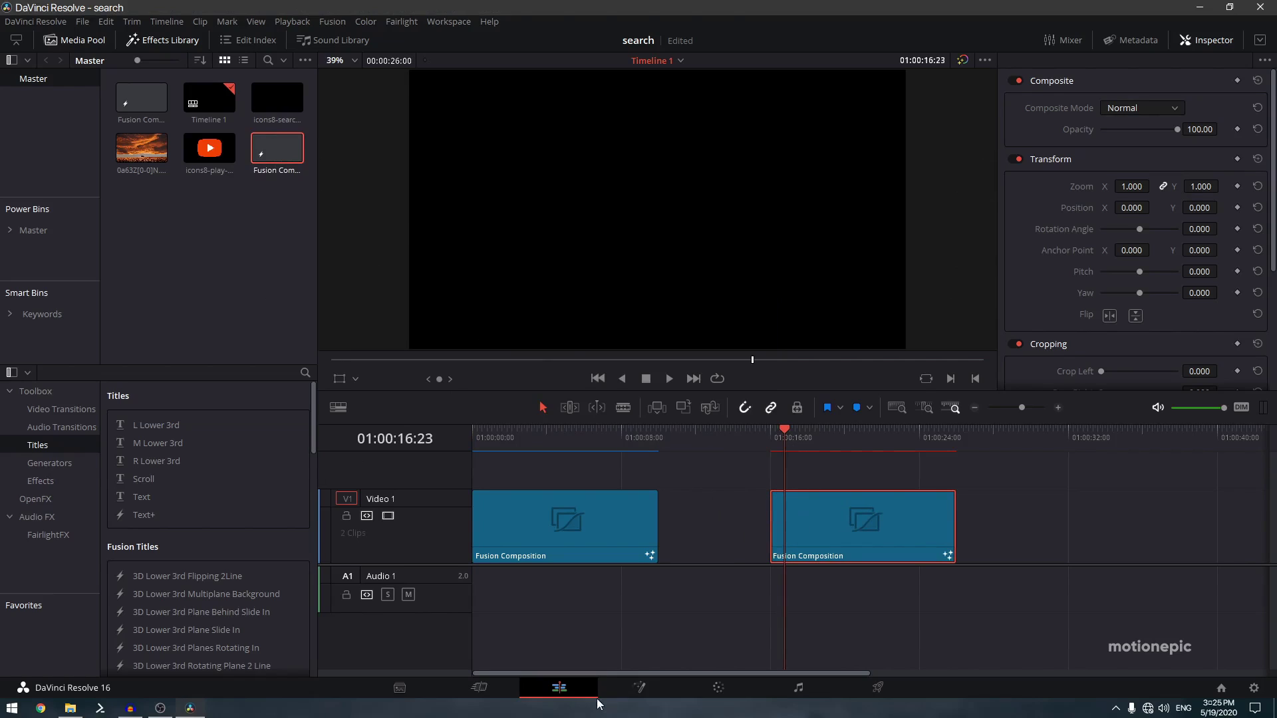
left_click(638, 687)
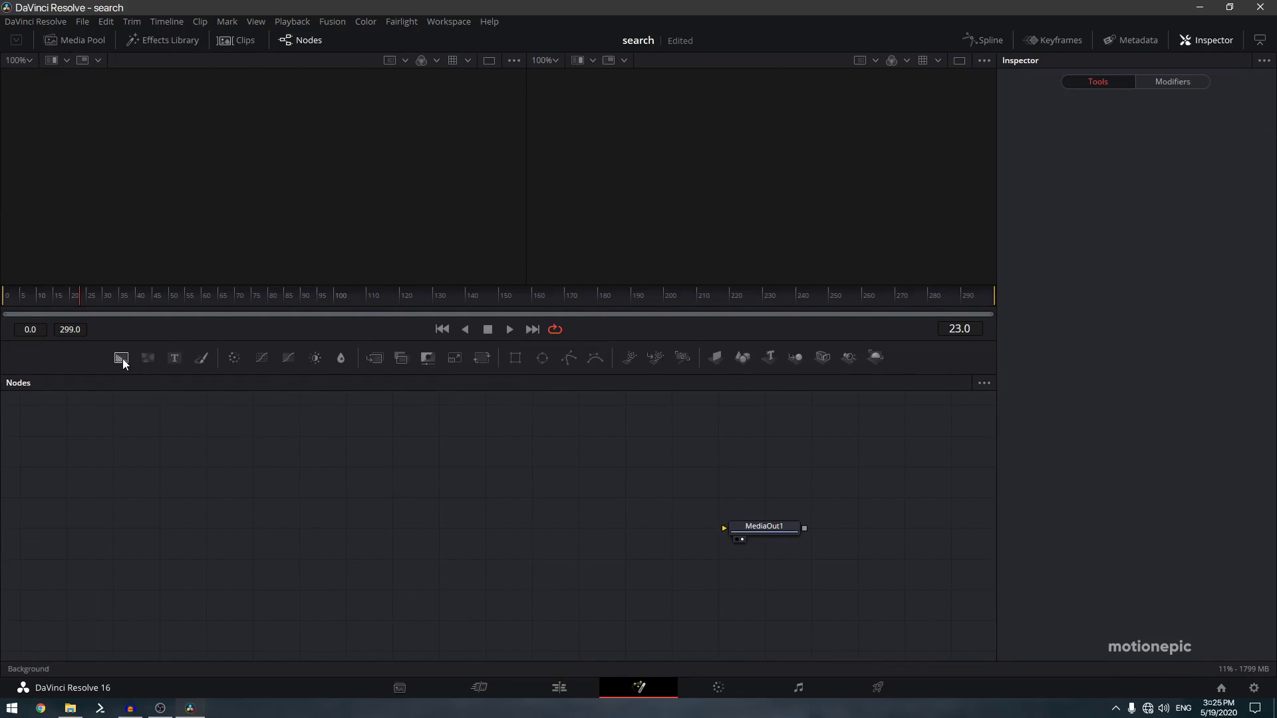
Add a Background node shown in the viewer, and switch to one enlarged viewer.
left_click_drag(121, 358, 413, 190)
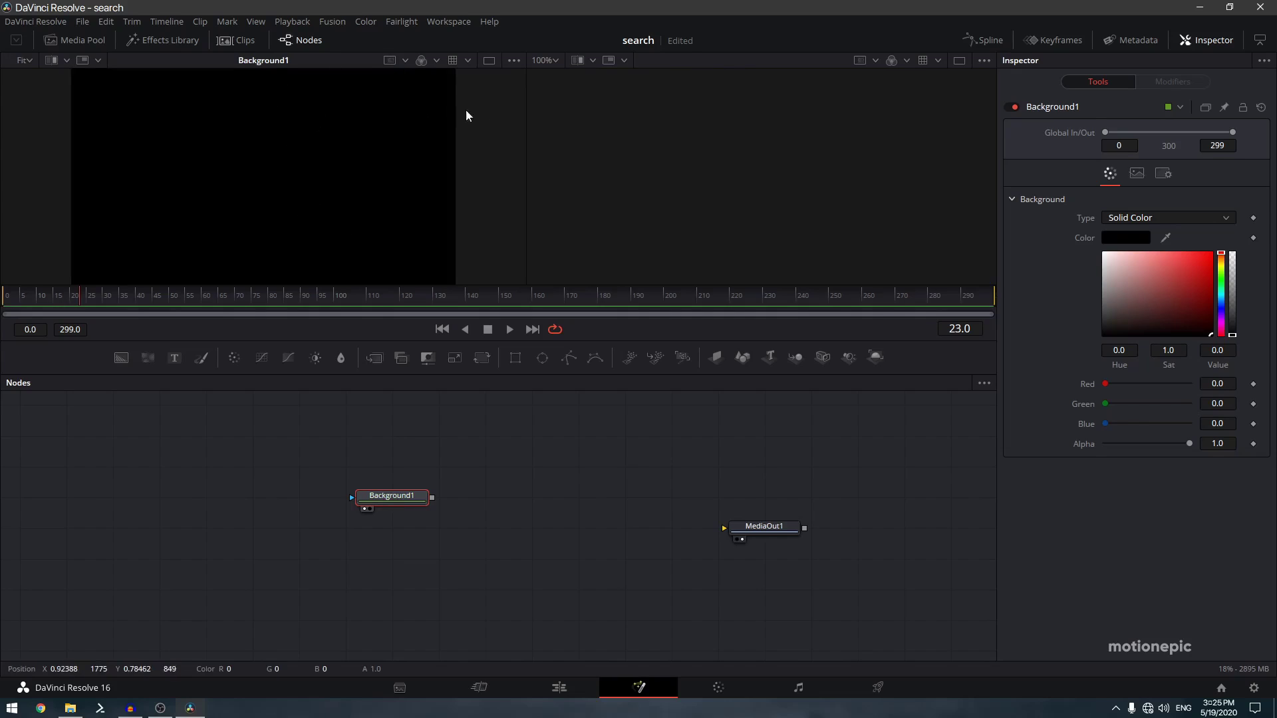
left_click(488, 62)
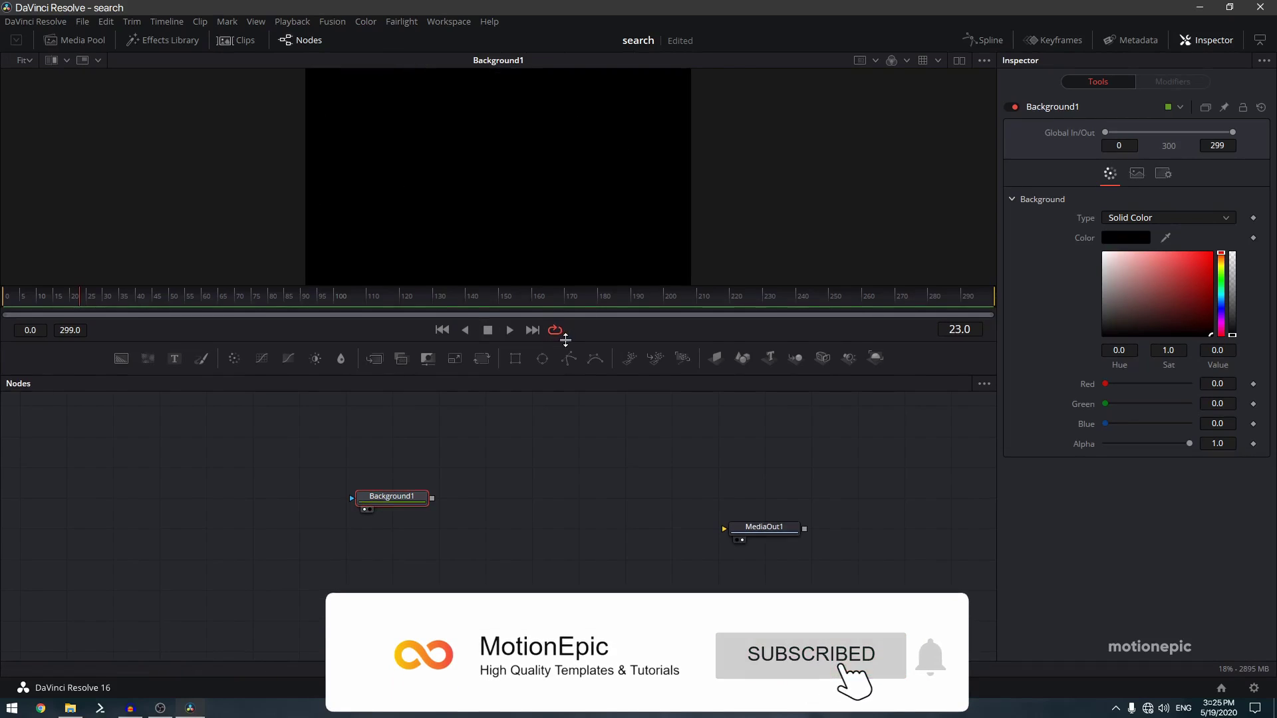
left_click_drag(552, 375, 552, 428)
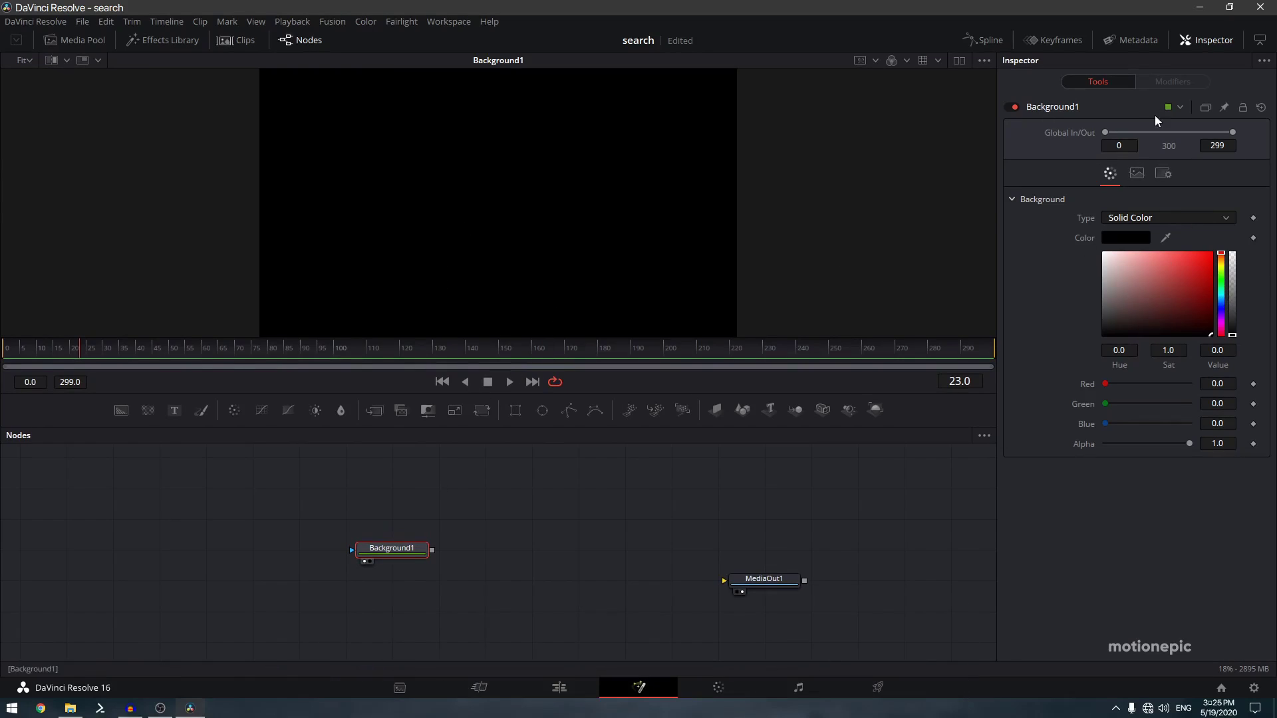
Set the Background1 color to a bright blue with hue 0.624, saturation 1.0 and value 1.0.
left_click(1205, 40)
left_click(1217, 40)
left_click_drag(1220, 293, 1221, 301)
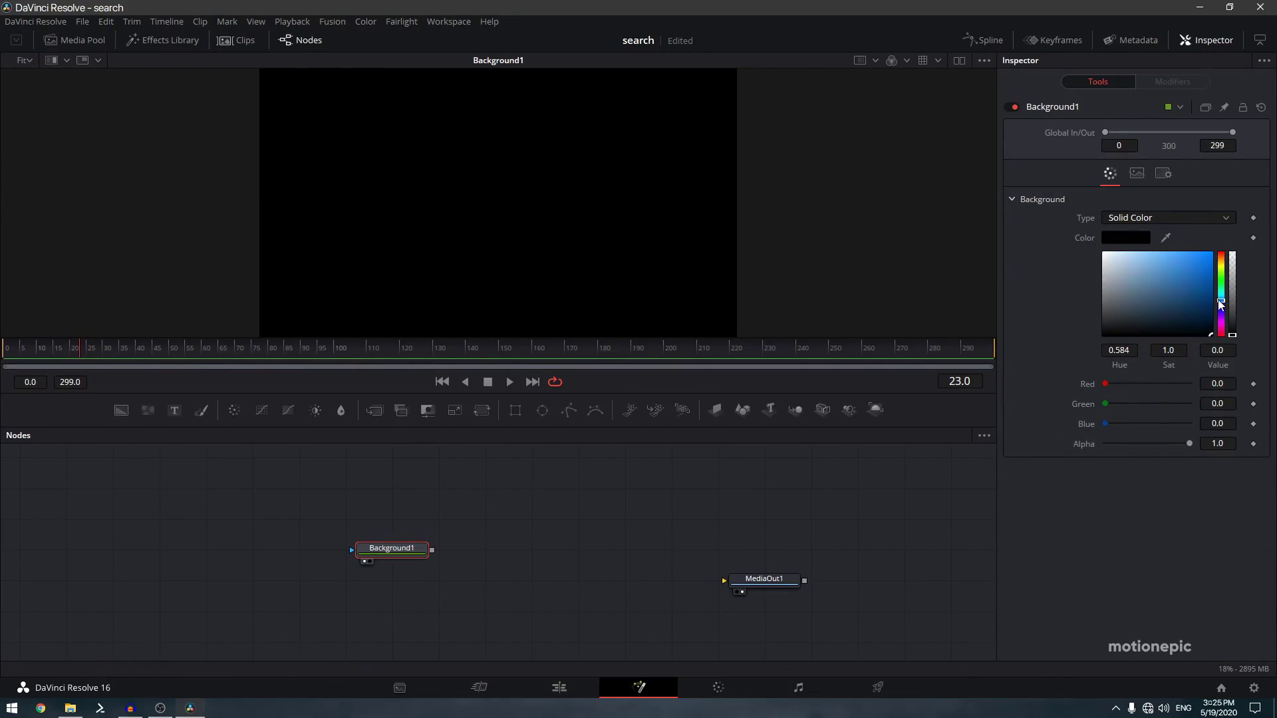
left_click(1221, 304)
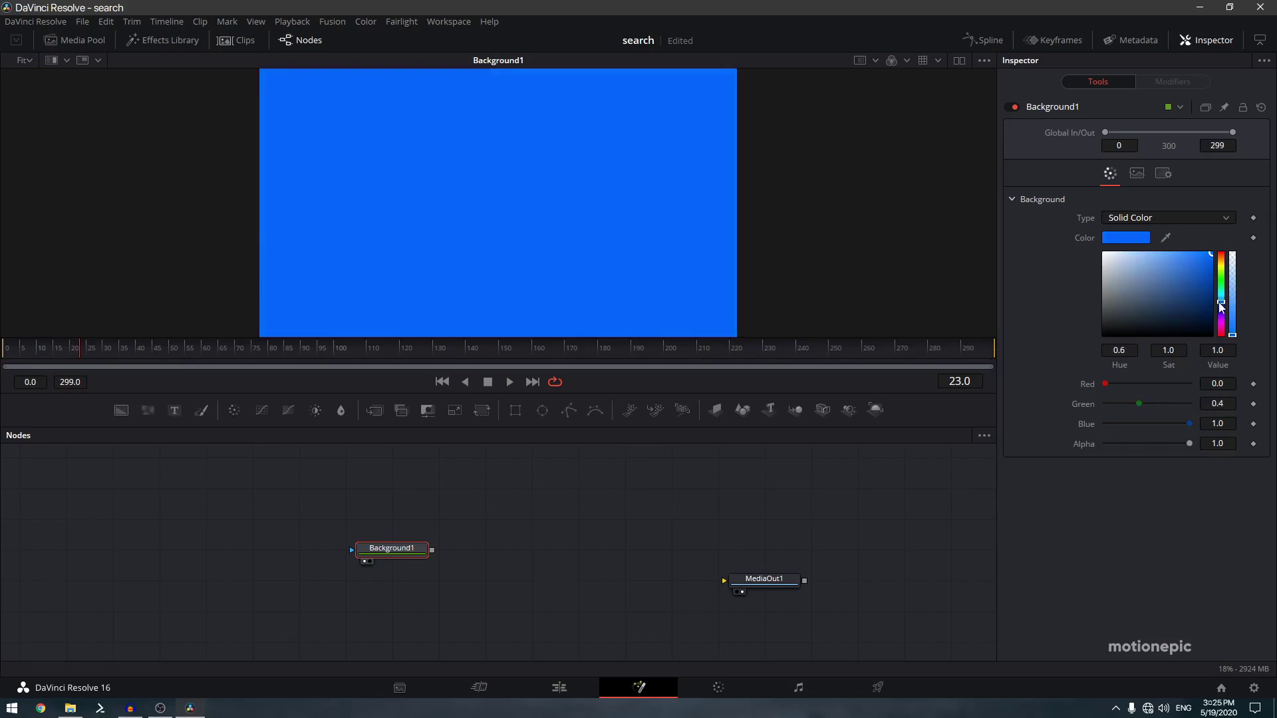
left_click_drag(1221, 306, 1221, 308)
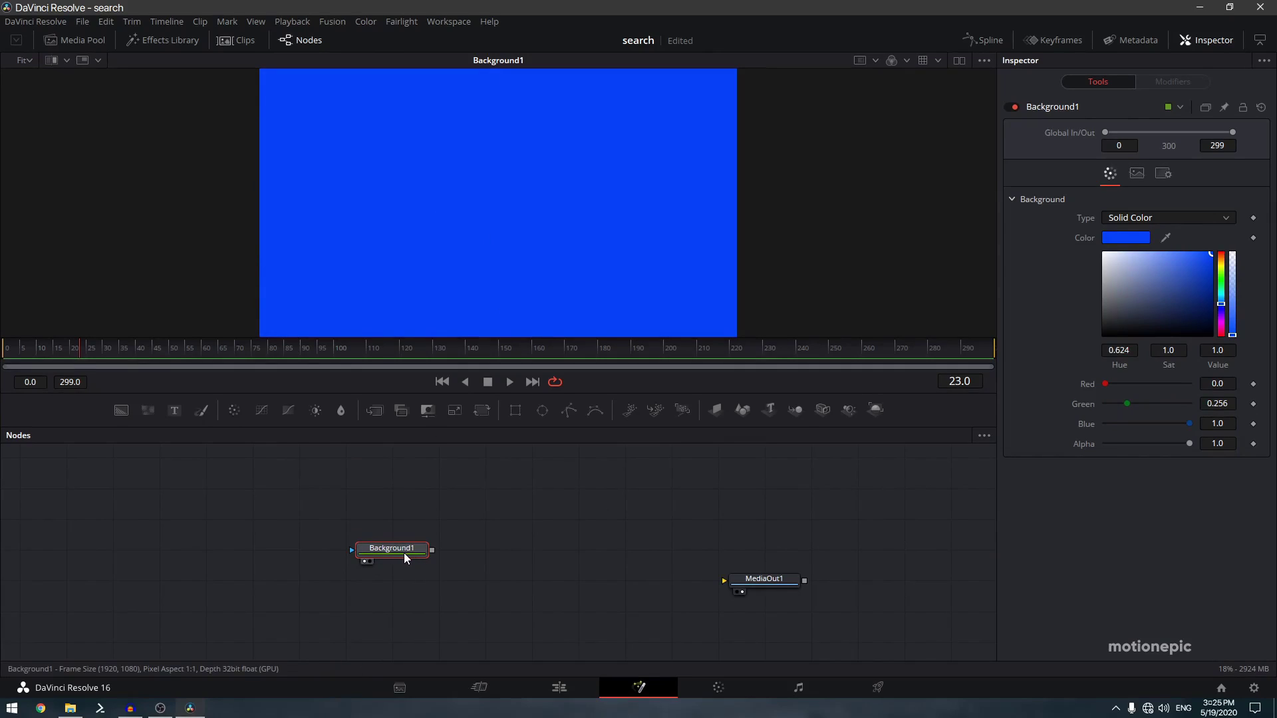
Add a Transform (Xf) node after Background1.
key("shift+space")
type("xf")
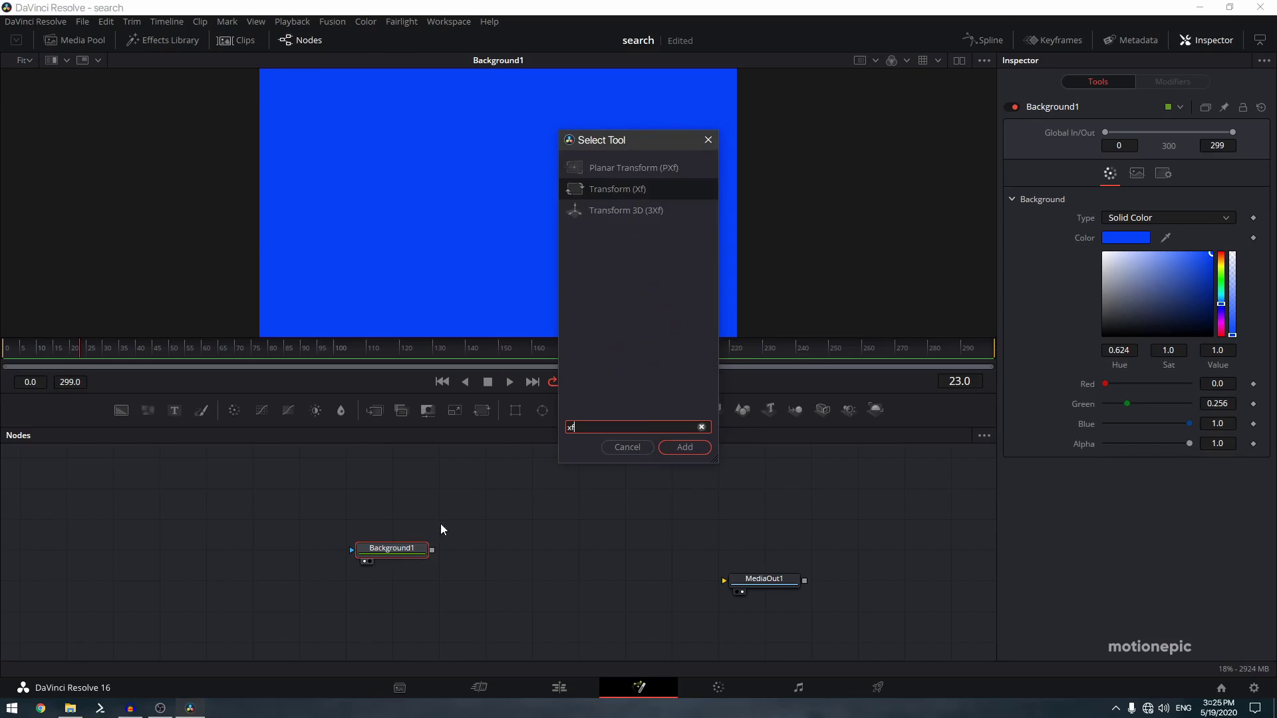
left_click(681, 449)
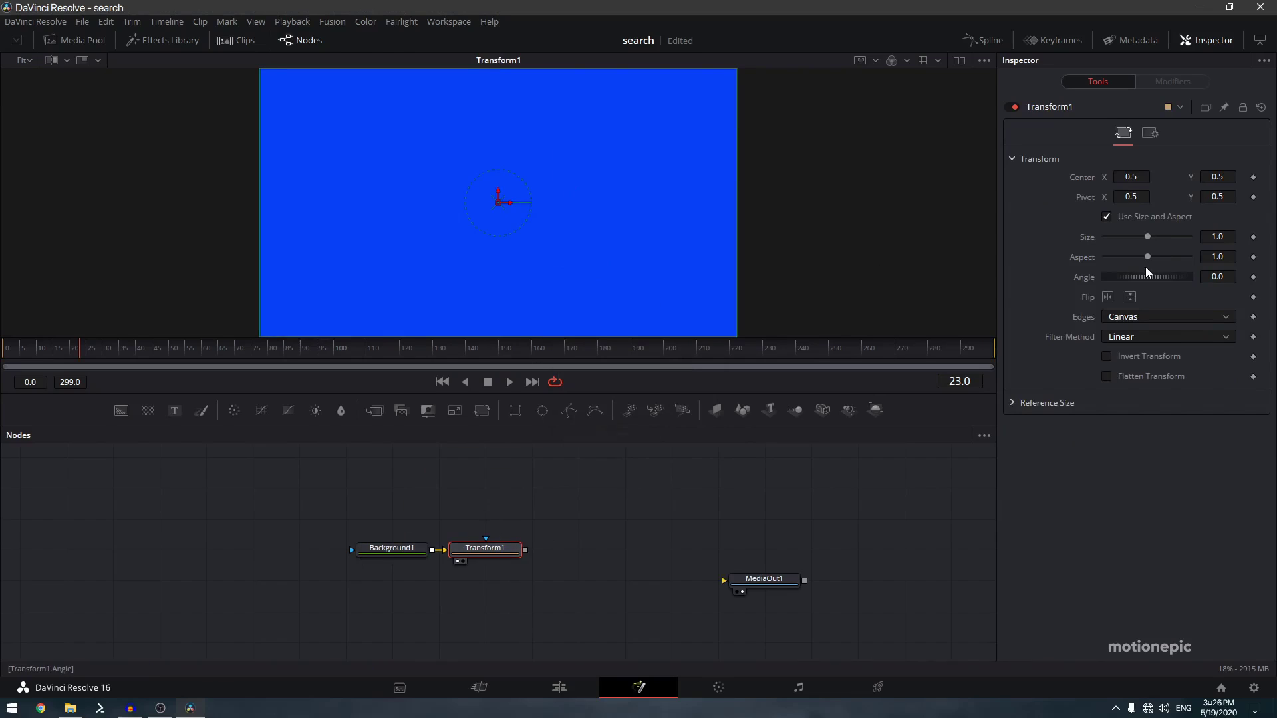
Turn off Use Size and Aspect on Transform1 and set X Size to 0.09 and Y Size to 0.16.
left_click(1107, 216)
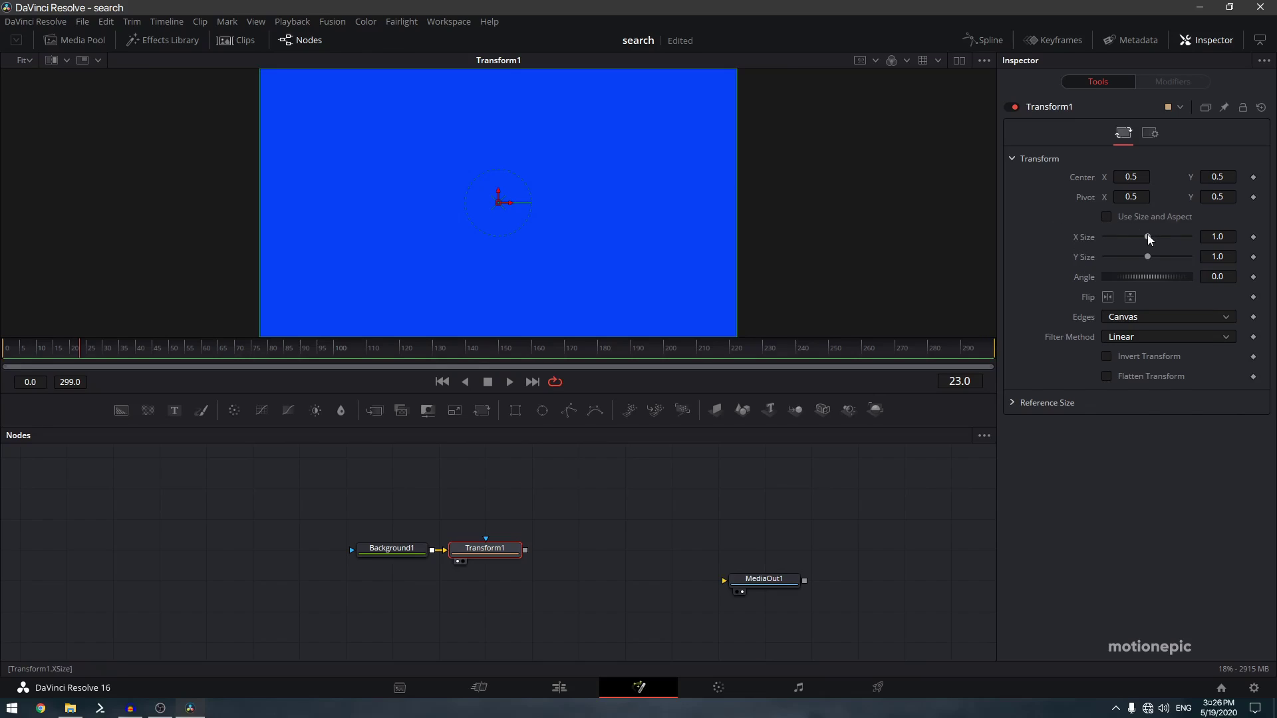
left_click_drag(1148, 237, 1115, 258)
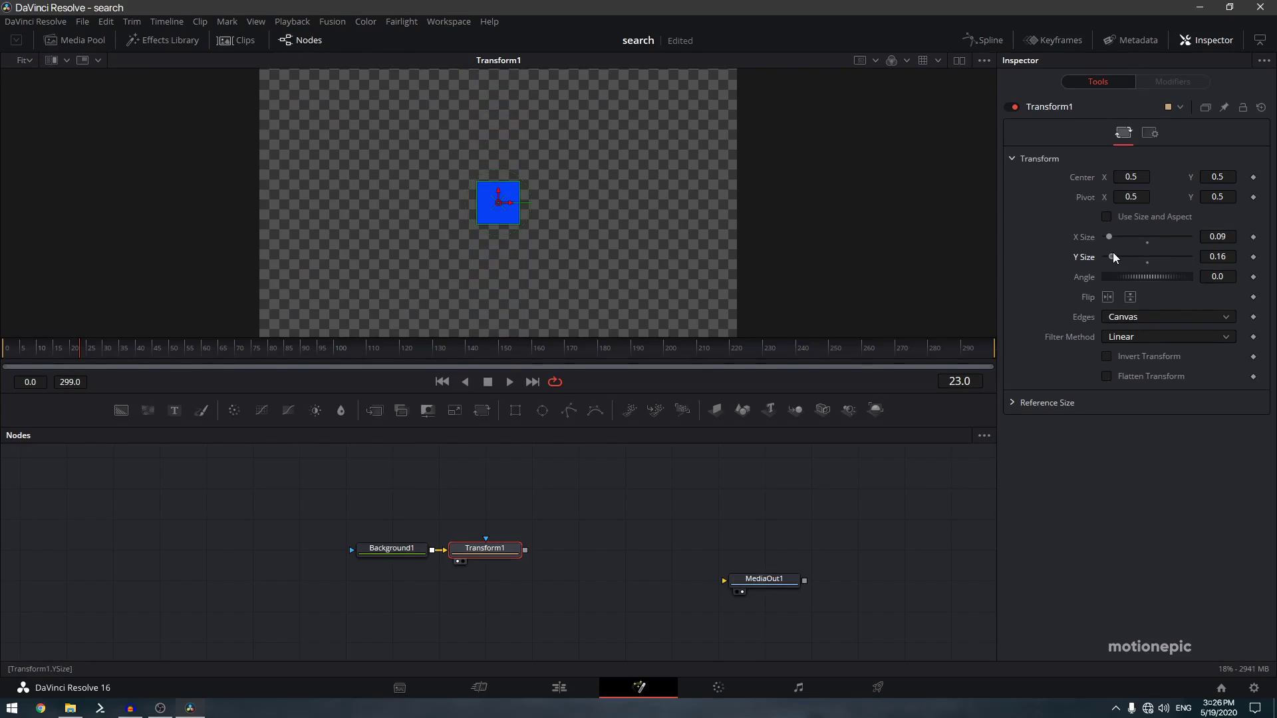
scroll(502, 205, "up", 5)
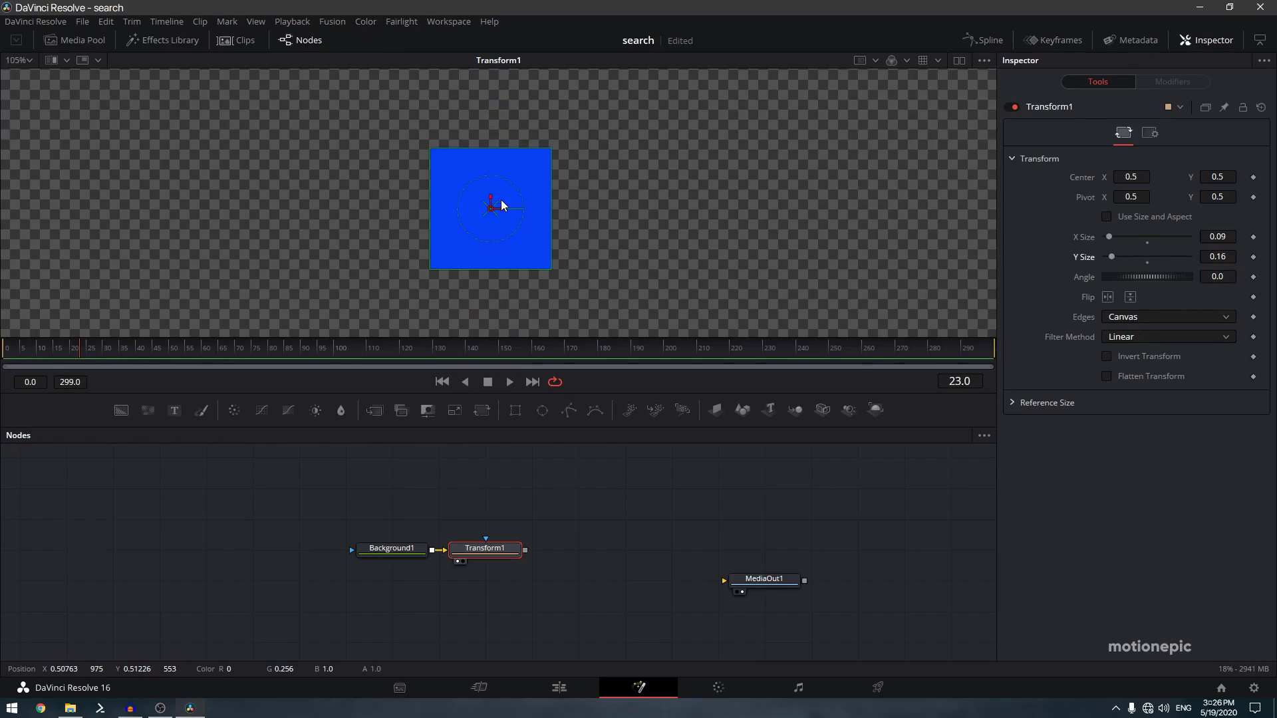
scroll(502, 205, "down", 5)
Add keyframes for Transform1's X Size and Y Size at frame 30.
left_click(91, 356)
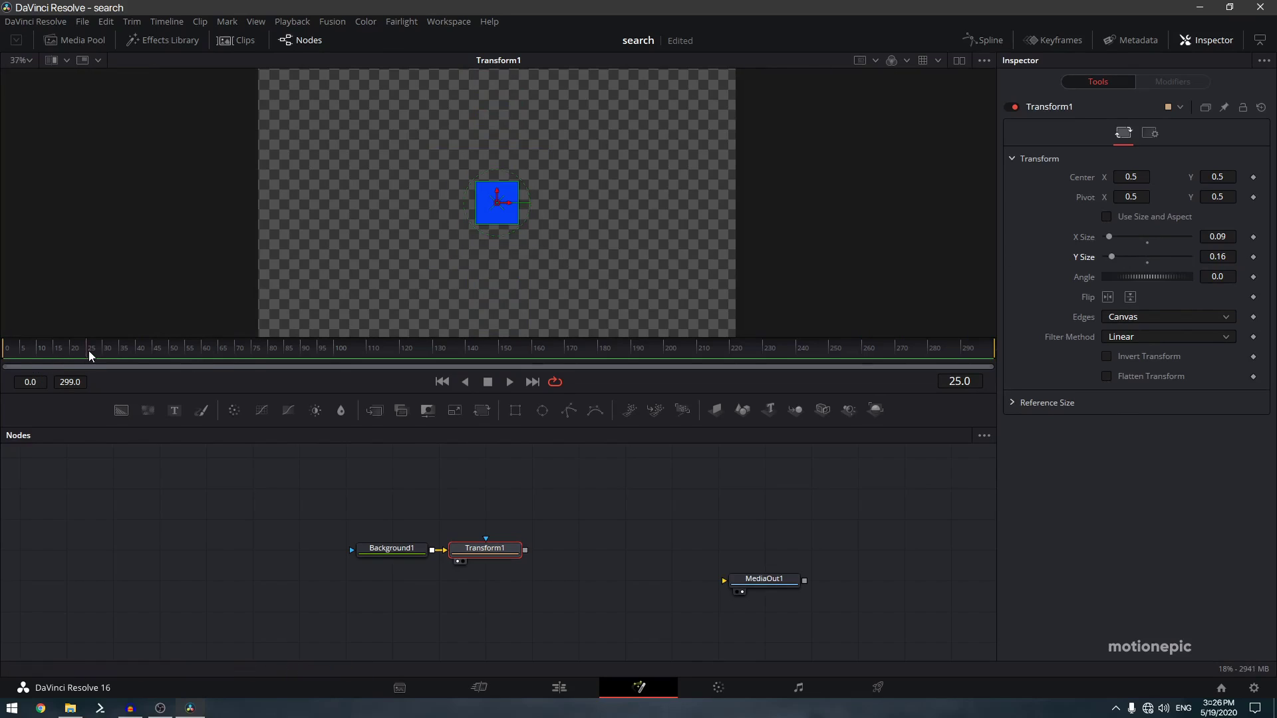
left_click_drag(91, 356, 105, 355)
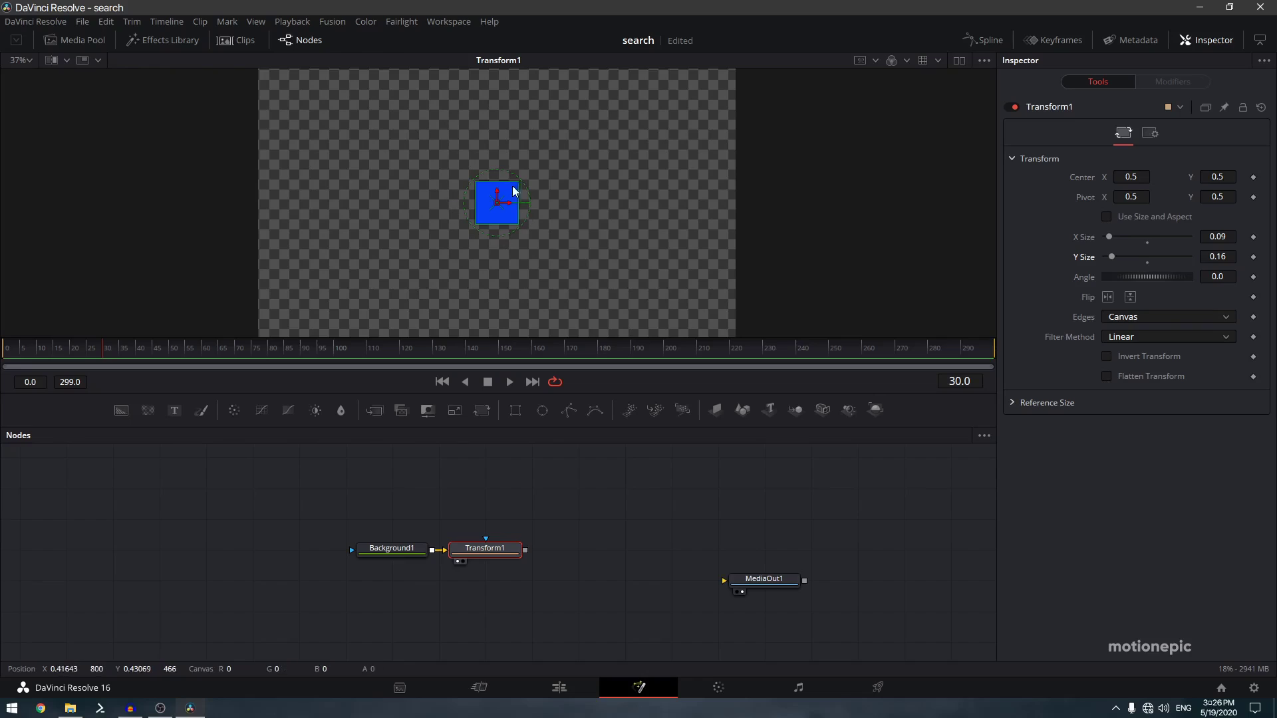
mouse_move(105, 352)
left_mouse_down()
mouse_move(86, 351)
mouse_move(106, 350)
left_mouse_up()
left_click(1255, 237)
left_click(1254, 257)
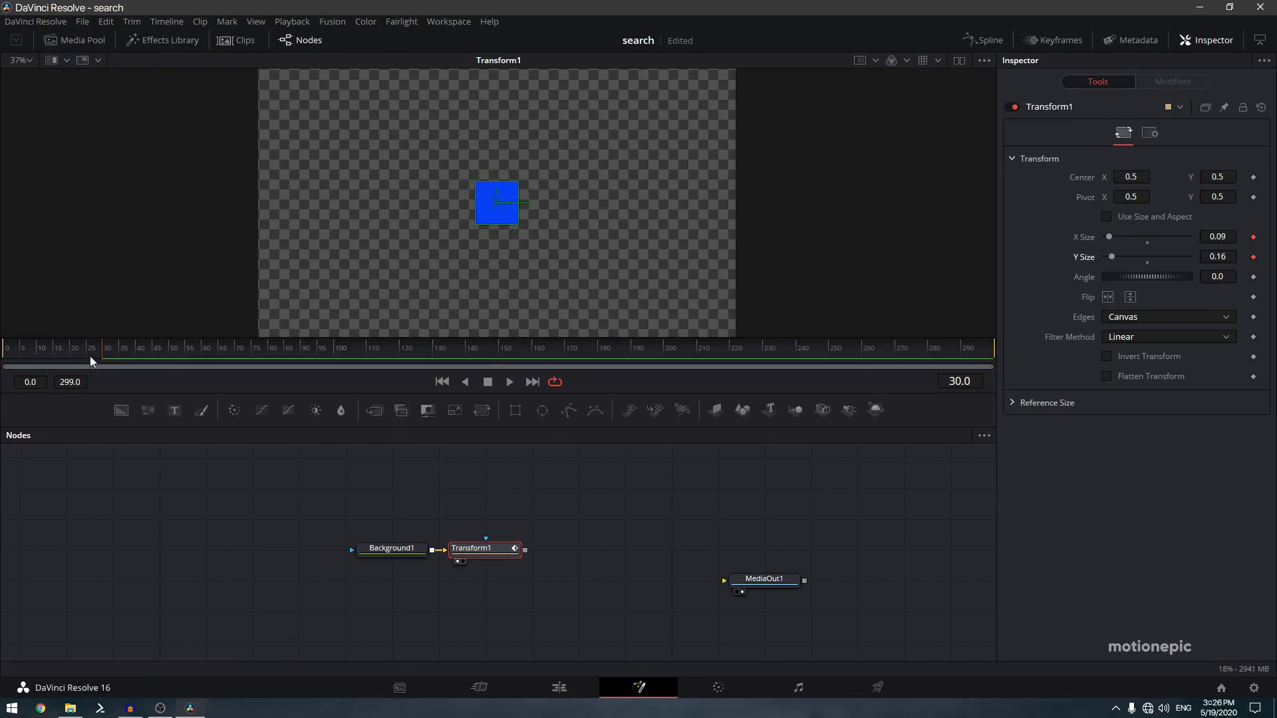
Set Transform1's X Size and Y Size to 0 at frame 0.
left_click_drag(92, 361, 5, 351)
left_click(1218, 237)
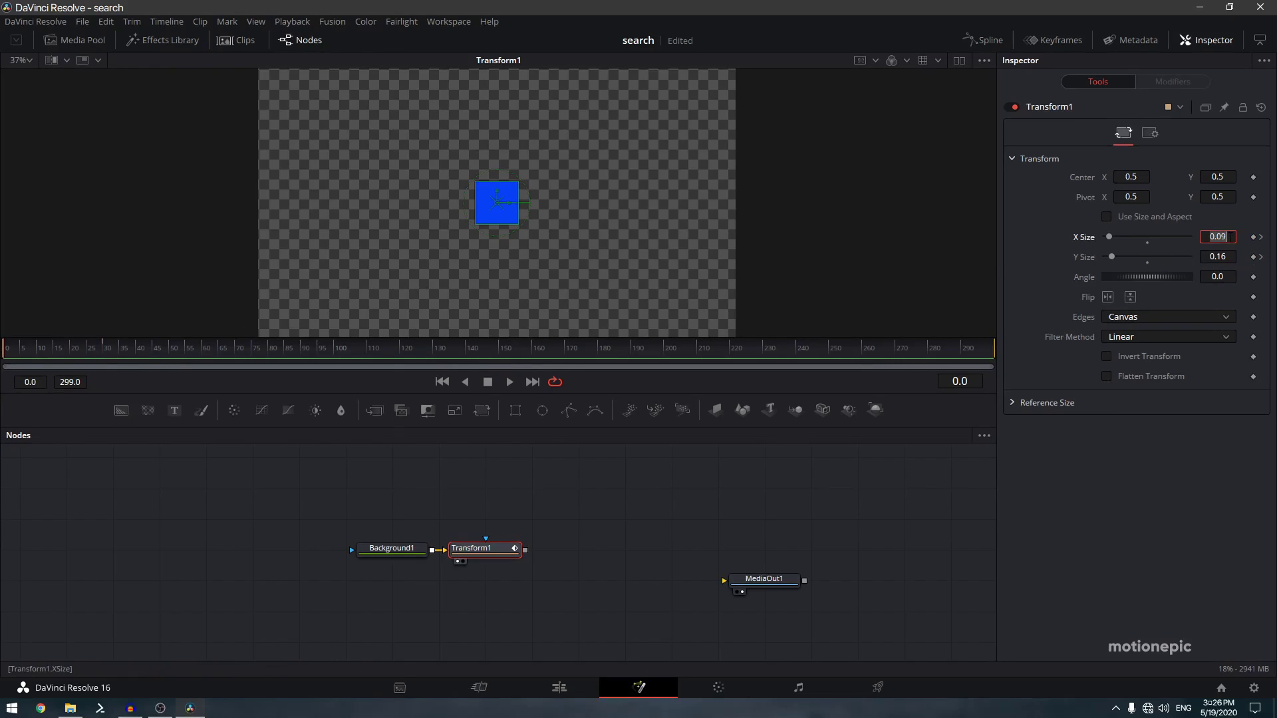
type("0")
key("Tab")
type("0")
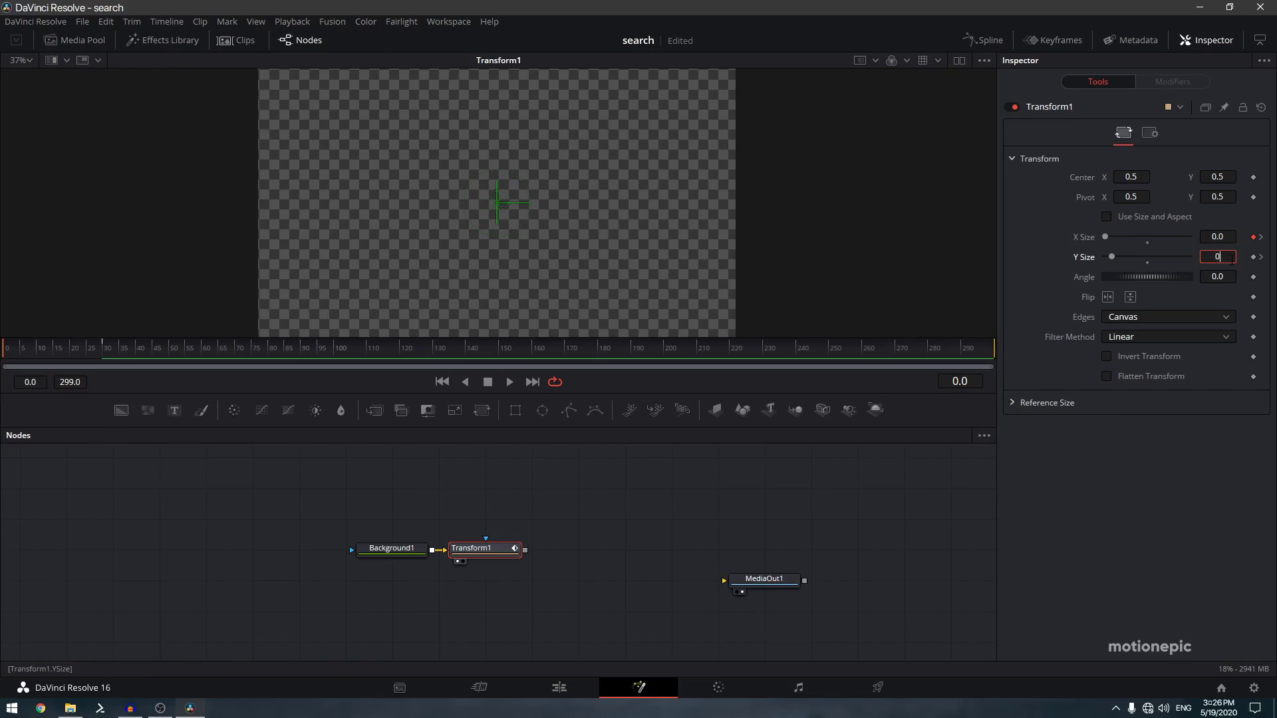
key("Tab")
Keyframe Transform1's X Size at 0.63 on frame 70 and scrub through the widening animation.
left_click_drag(18, 354, 111, 352)
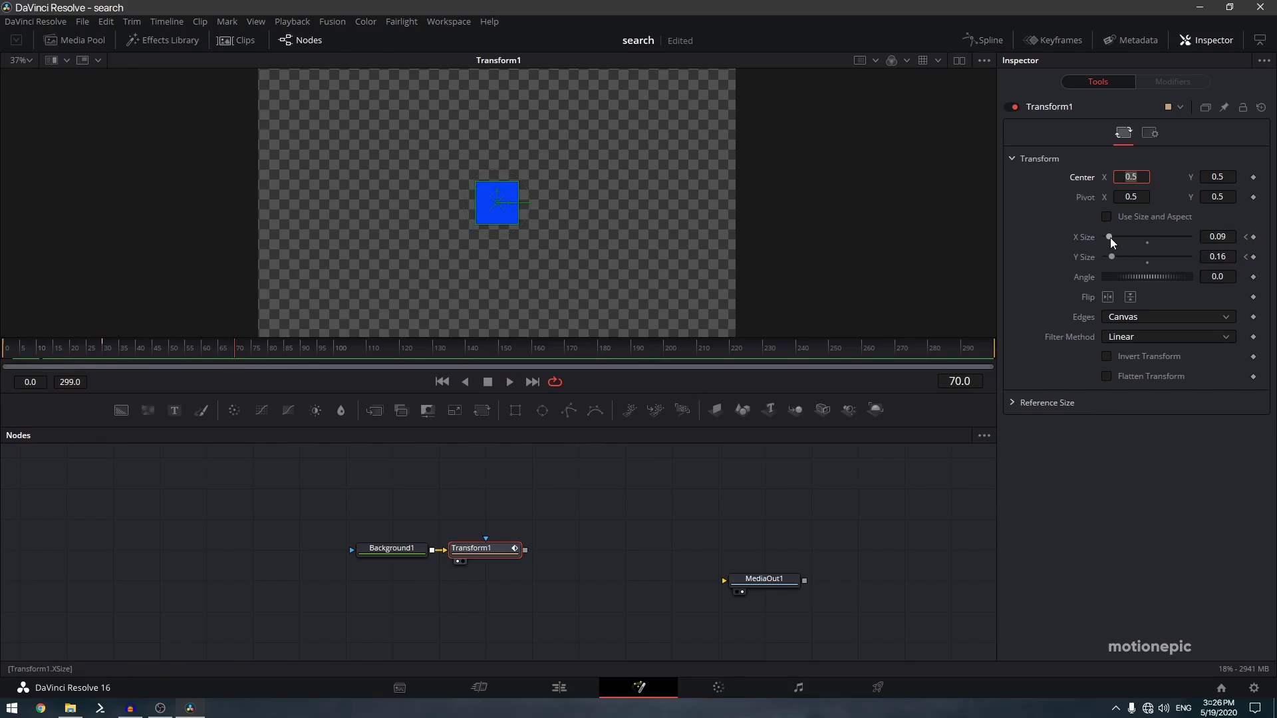
left_click_drag(1112, 242, 1134, 244)
left_click_drag(105, 353, 232, 351)
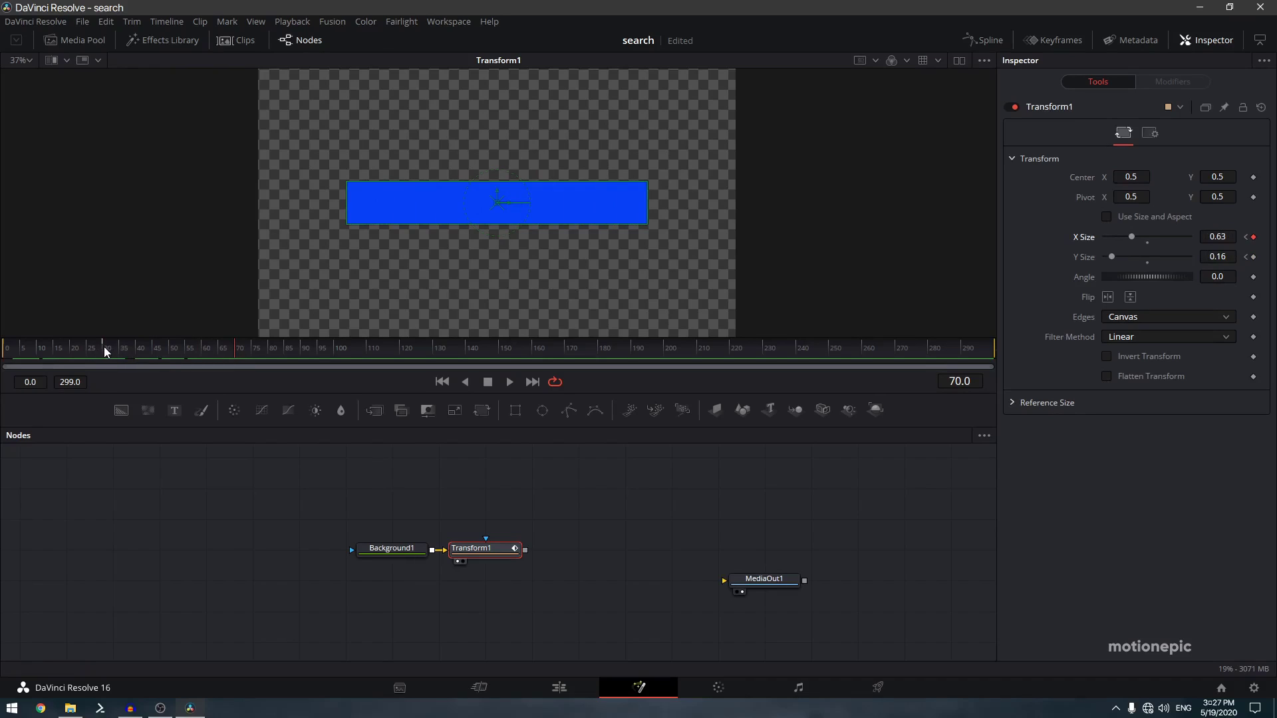
left_click_drag(104, 352, 234, 352)
Add the icons8-search image from the media pool to the node graph and merge it over Transform1, showing the merge in the viewer.
scroll(389, 486, "down", 2)
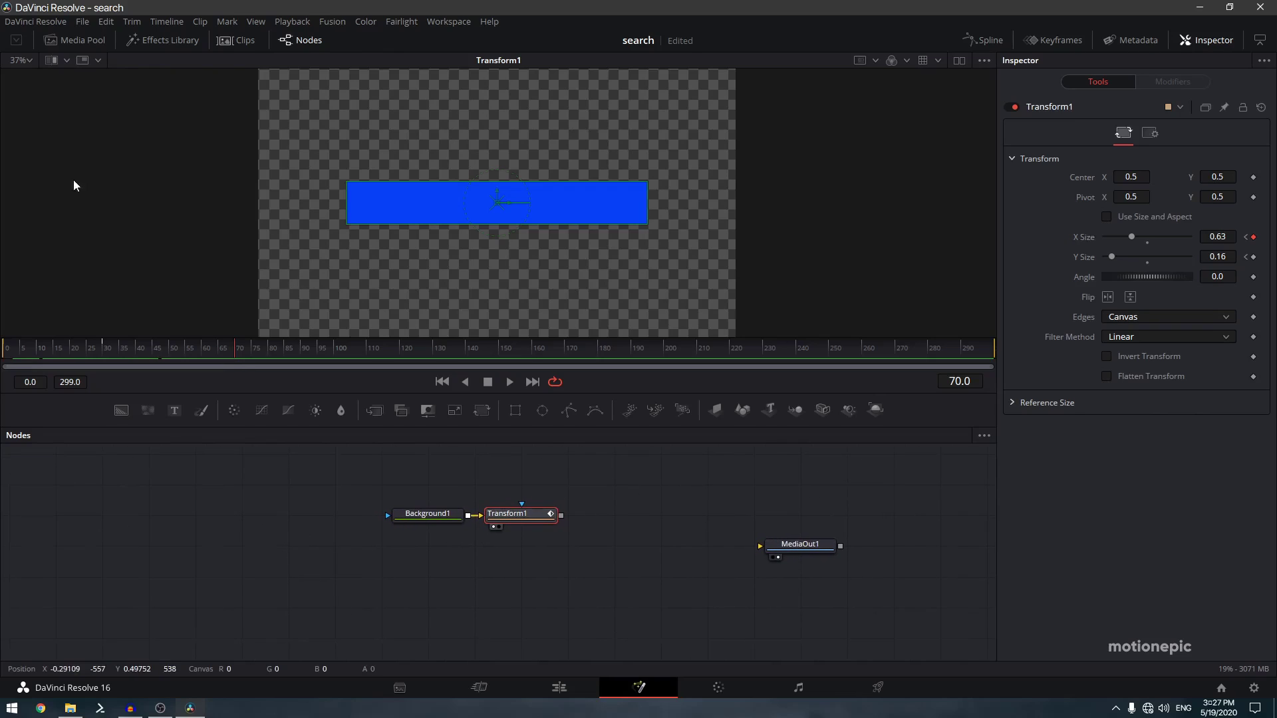
left_click(73, 36)
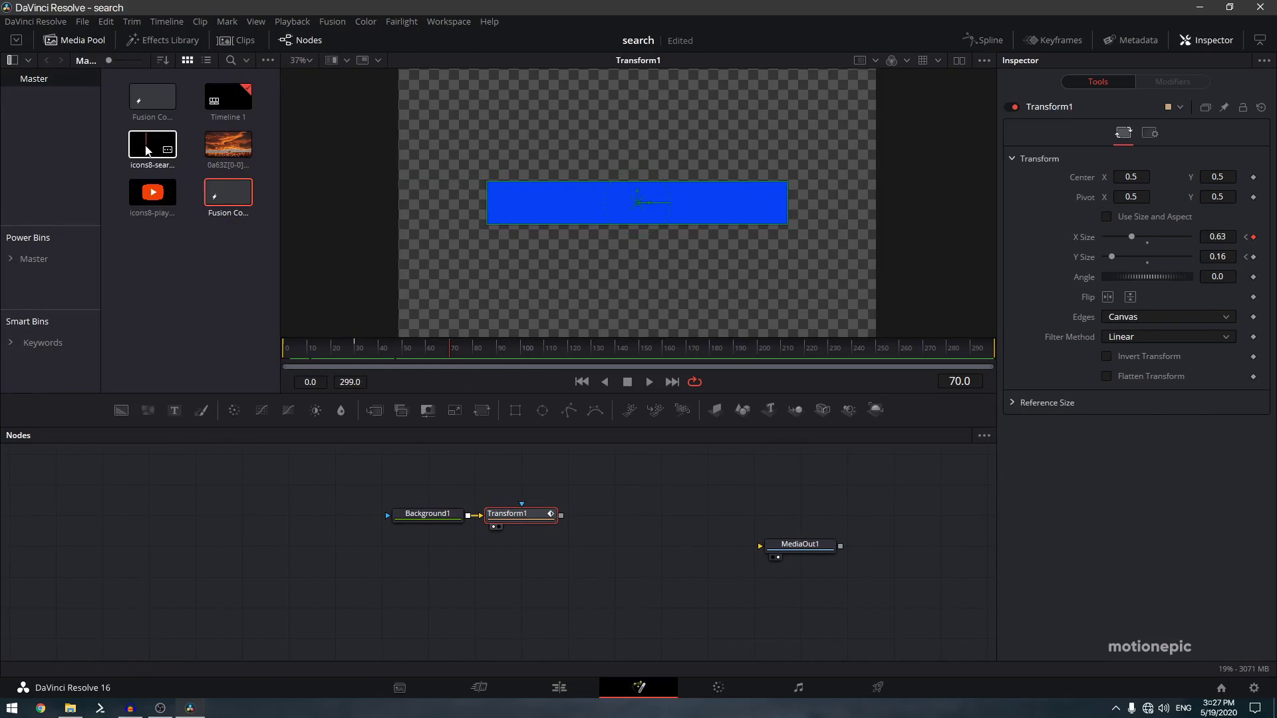
left_click_drag(150, 159, 416, 581)
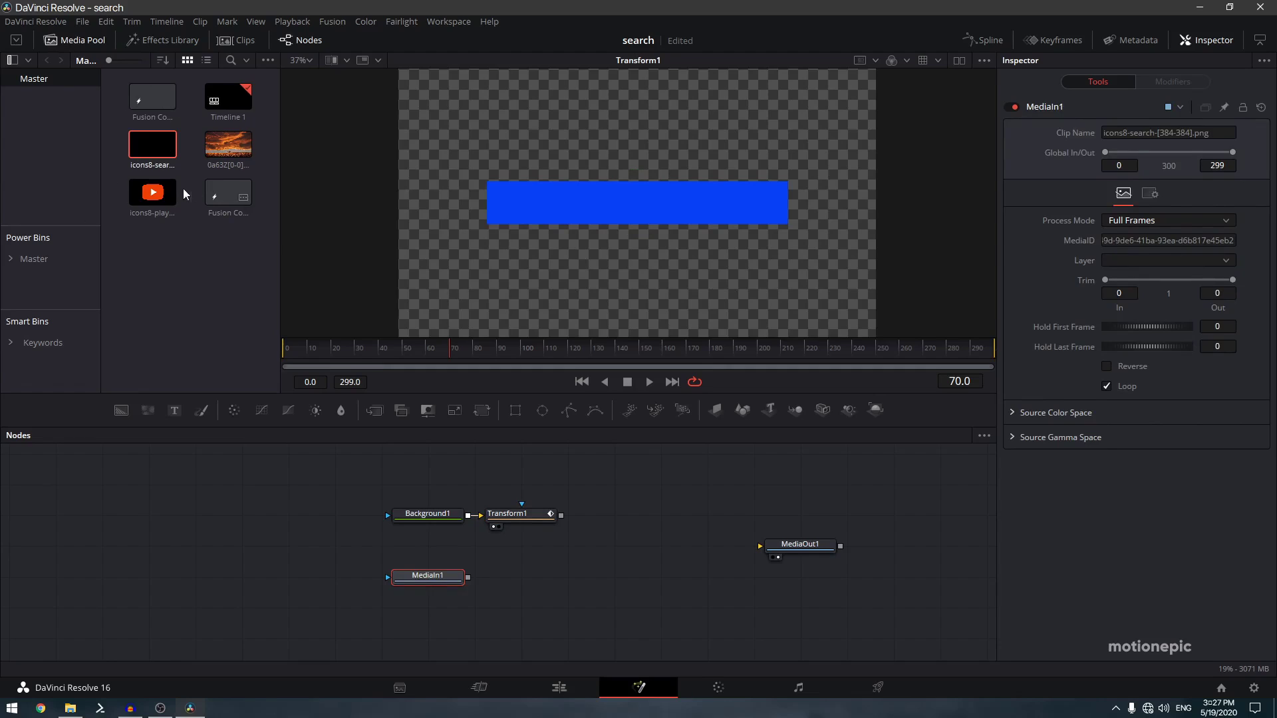
left_click(76, 41)
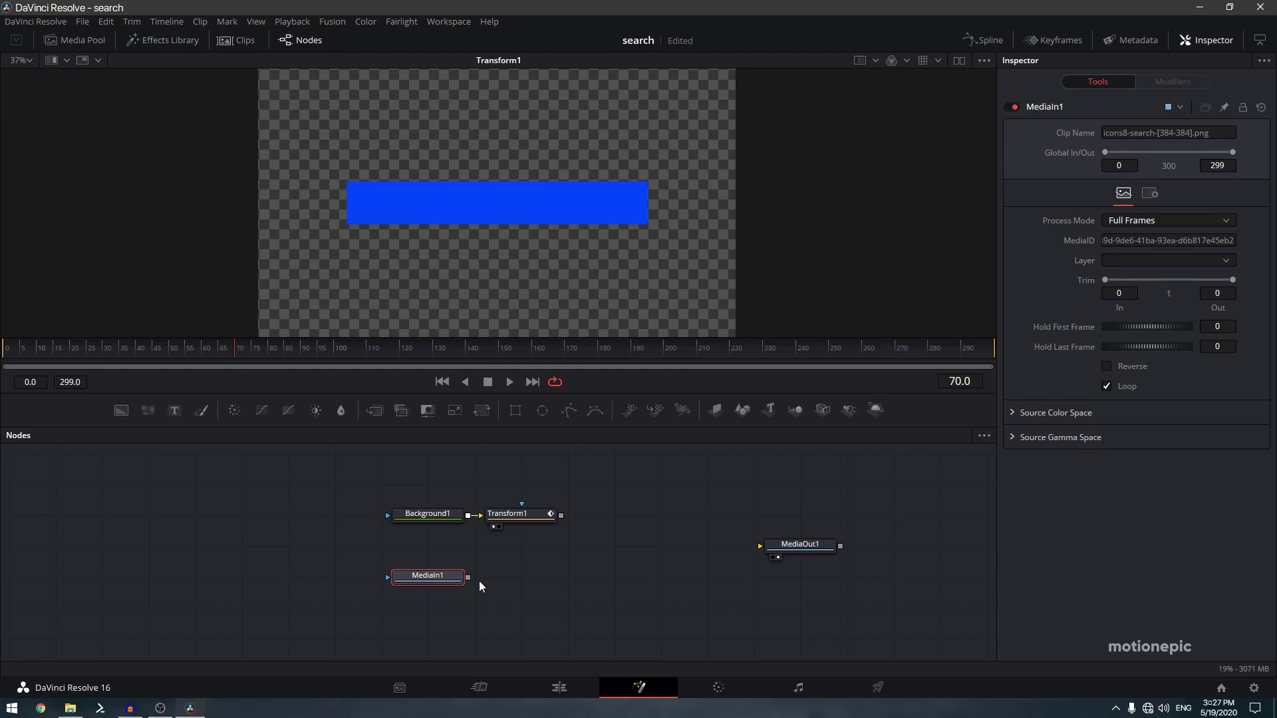
left_click_drag(469, 577, 561, 515)
key("1")
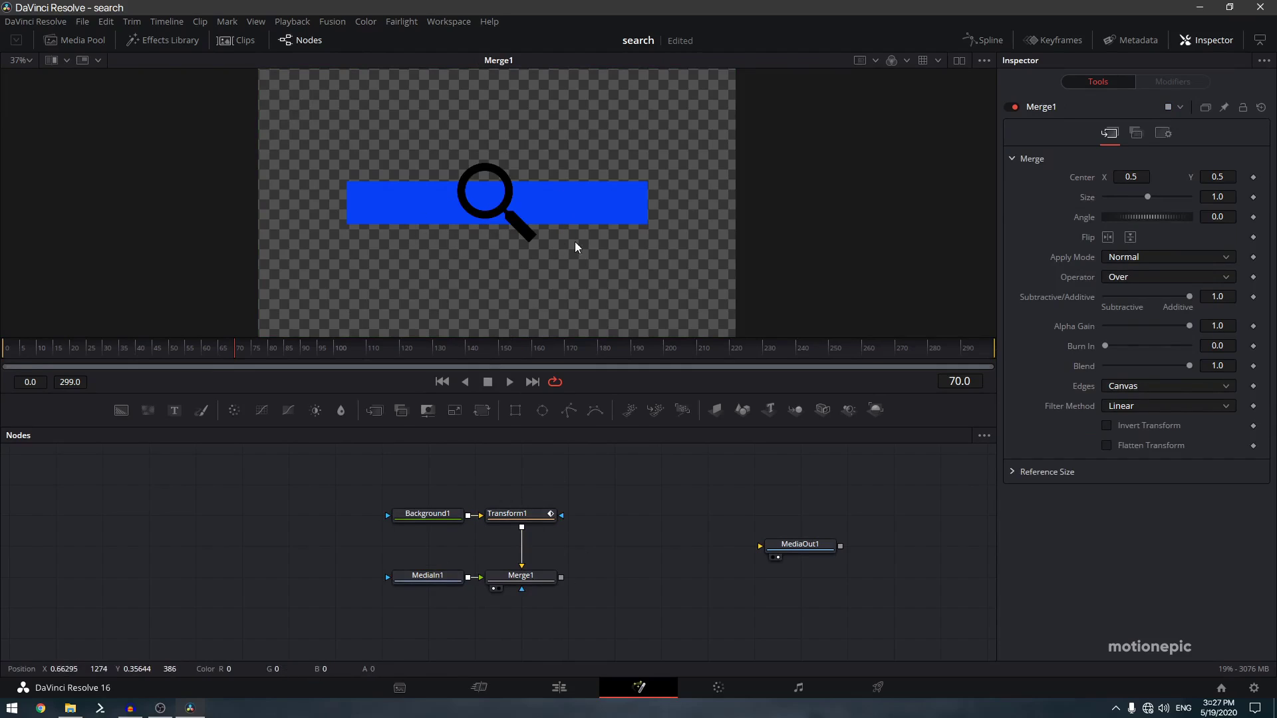
Move the MediaIn1 node farther from Merge1 to leave room between them.
left_click_drag(413, 579, 274, 594)
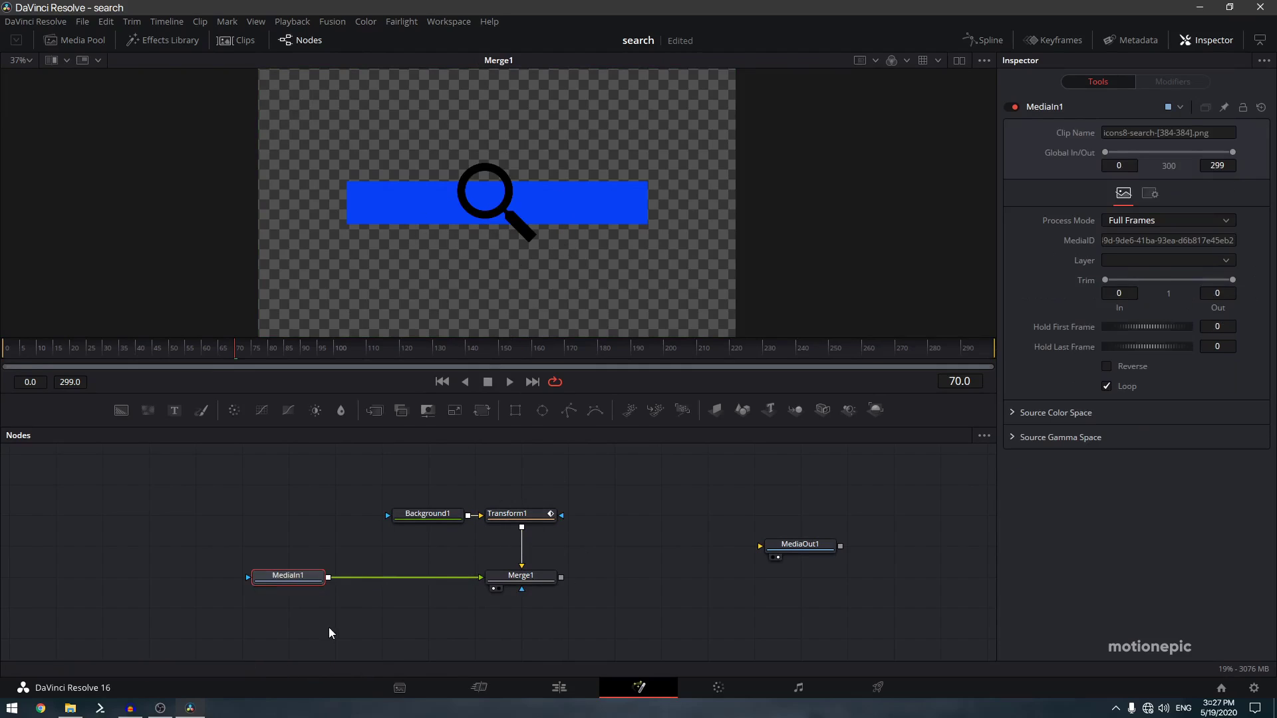
left_click(301, 574)
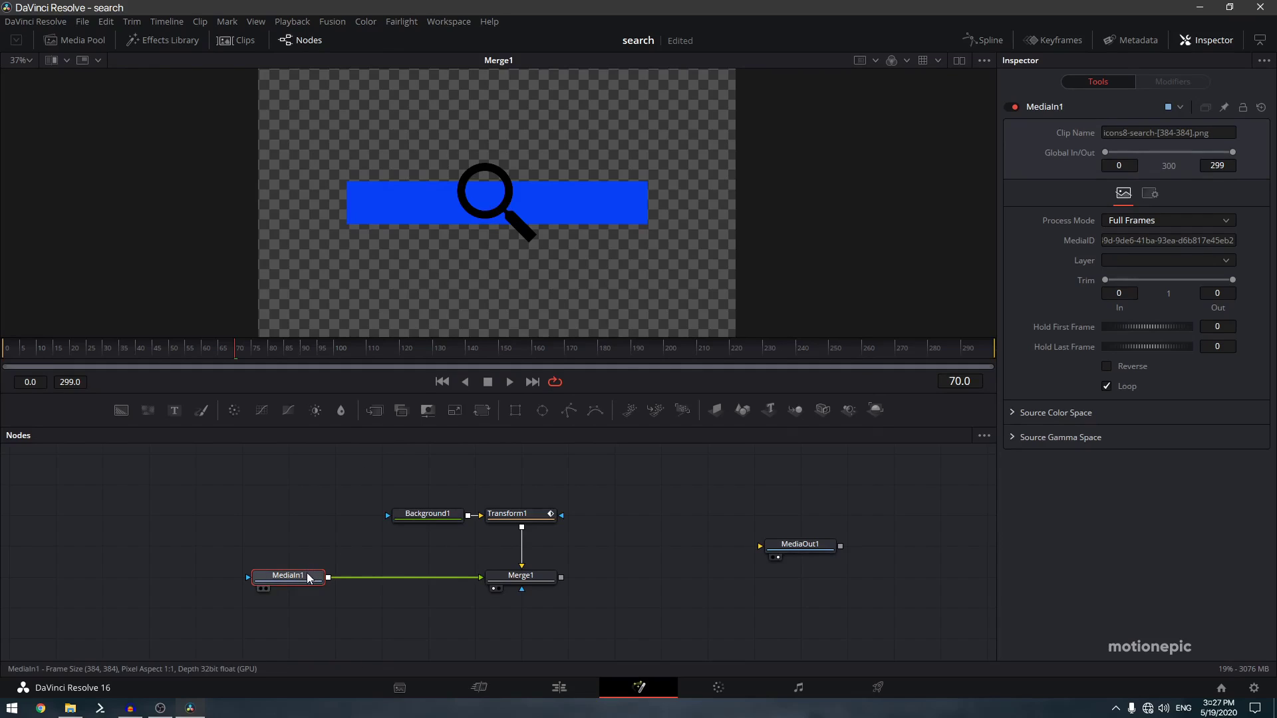
left_click_drag(310, 577, 356, 578)
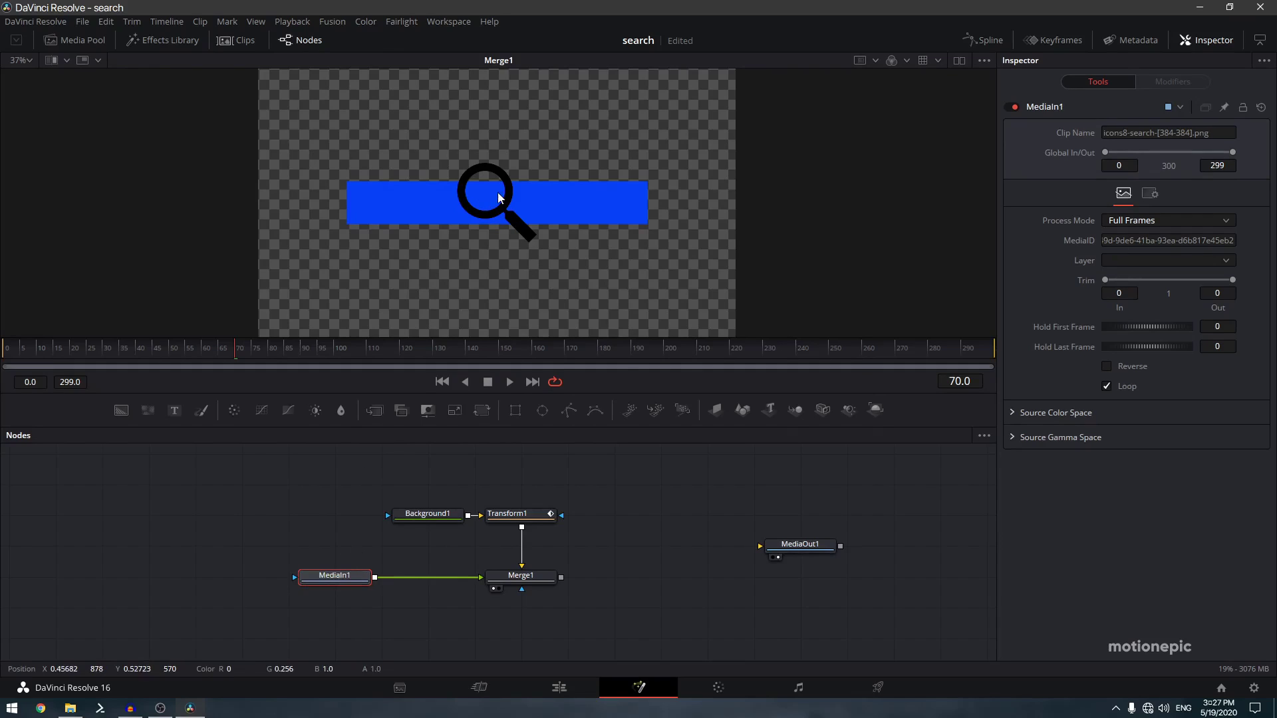
Shrink the search icon by setting Merge1's Size to 0.33.
left_click(522, 578)
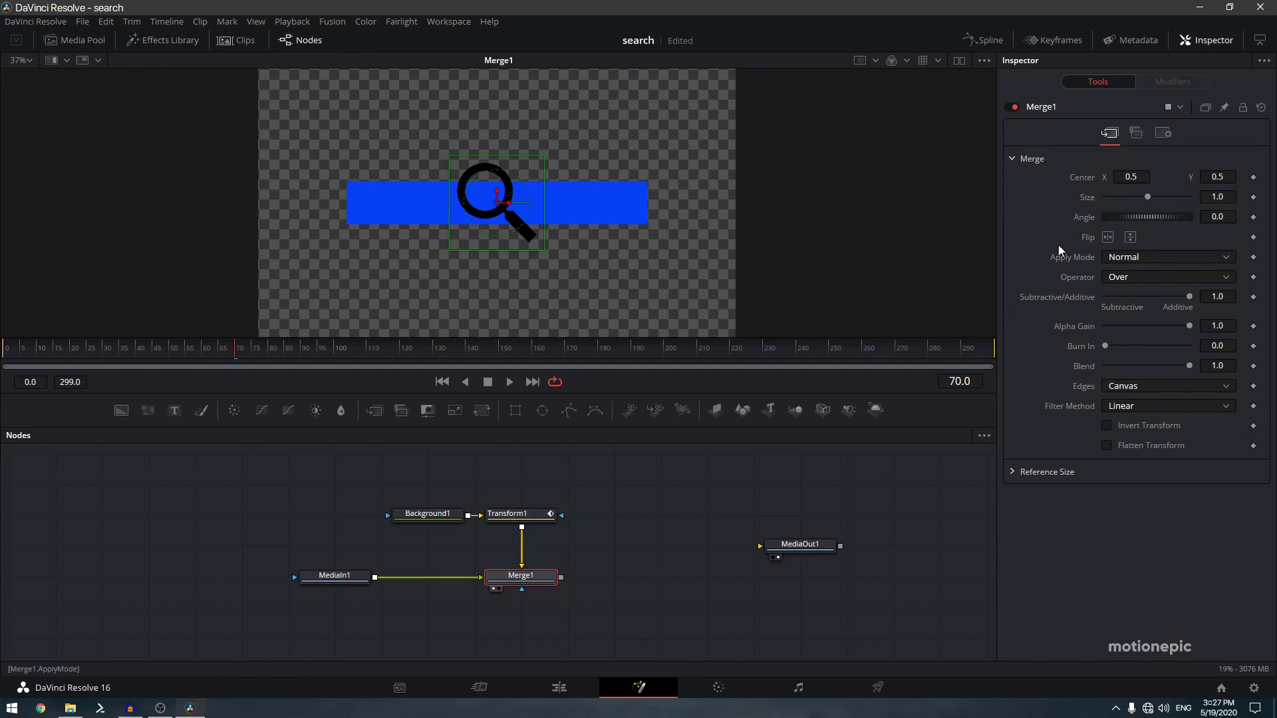
left_click_drag(1147, 196, 1119, 192)
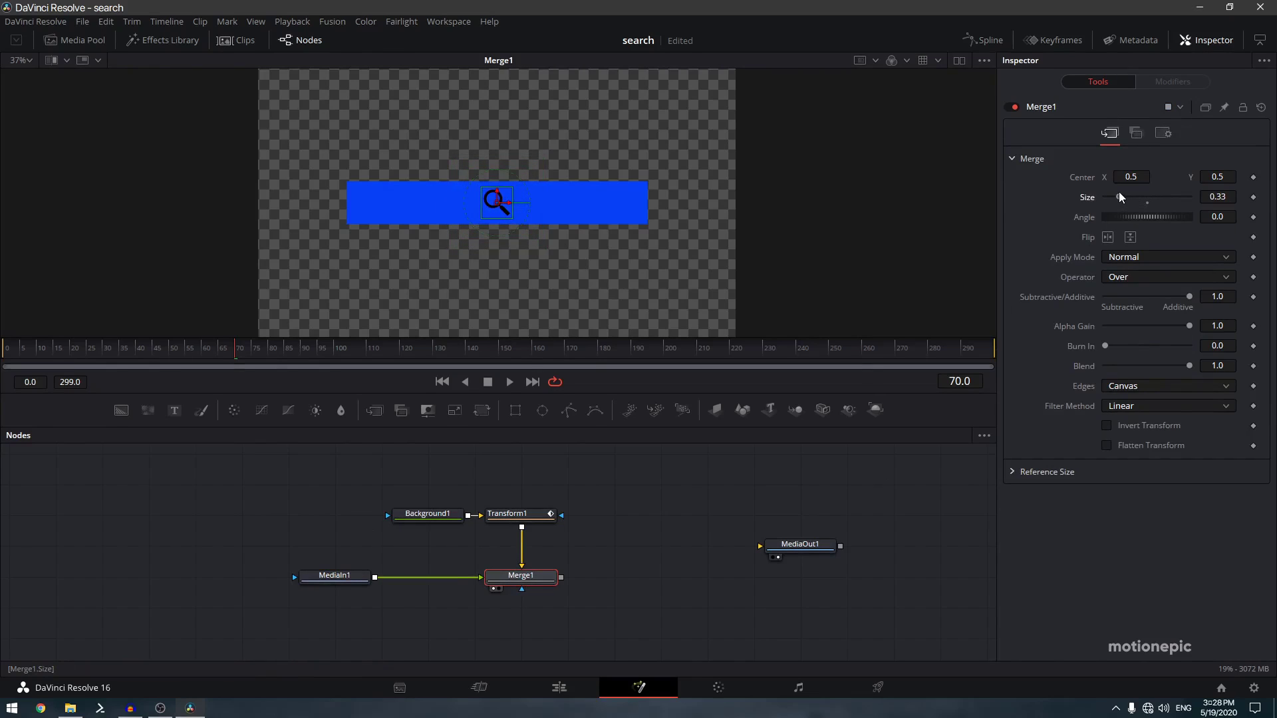
Recolor the search icon white by merging a new white Background over MediaIn1 with the merge's Operator set to In.
left_click(329, 576)
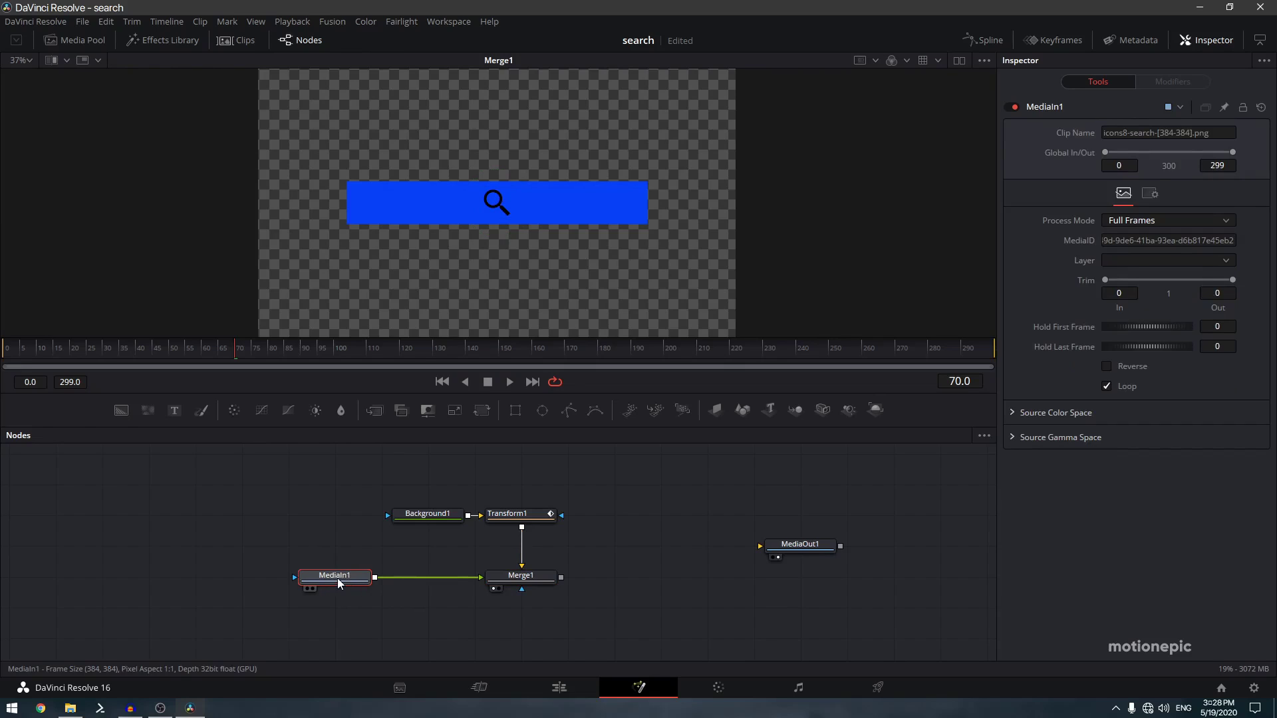
key("shift+space")
type("bg")
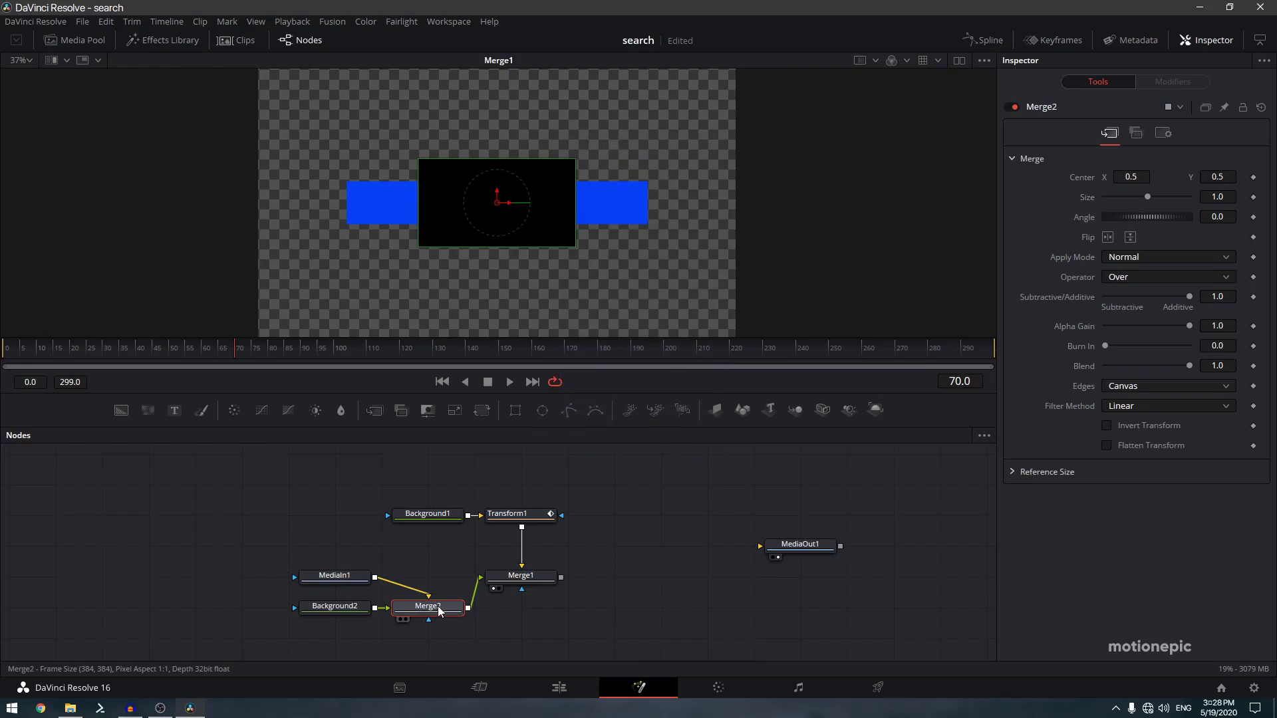
left_click_drag(437, 611, 430, 580)
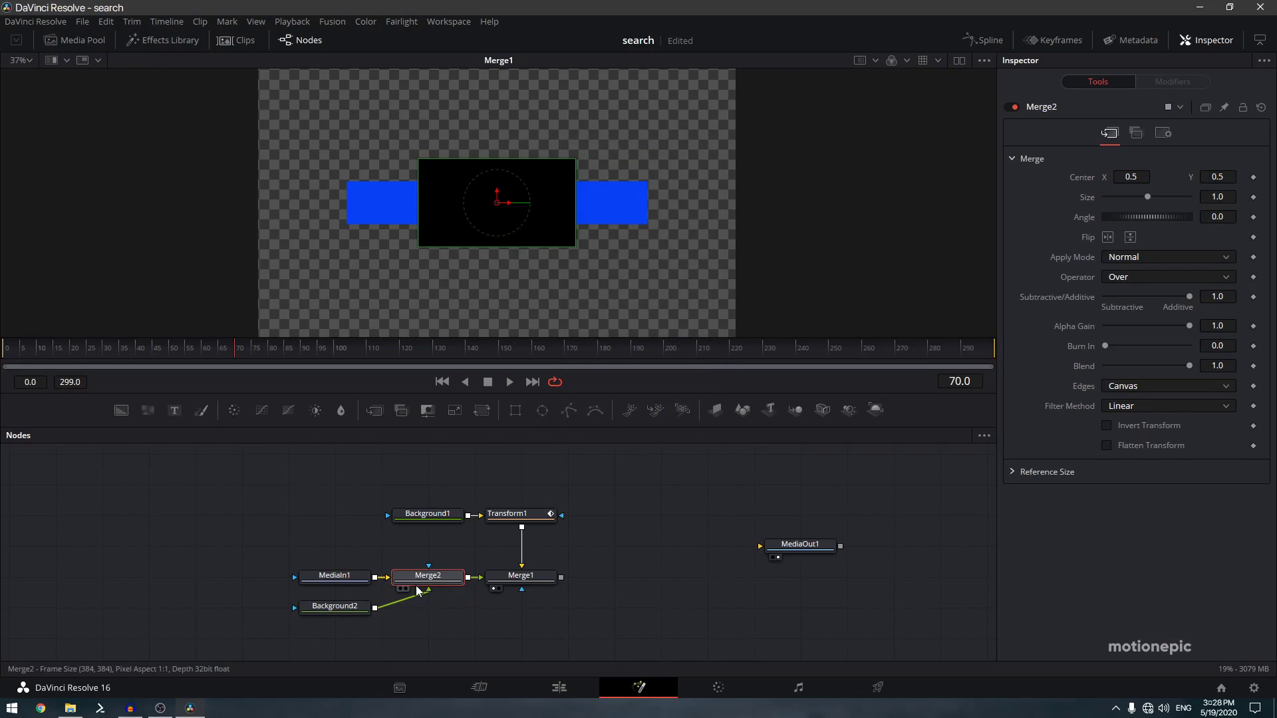
left_click(1124, 278)
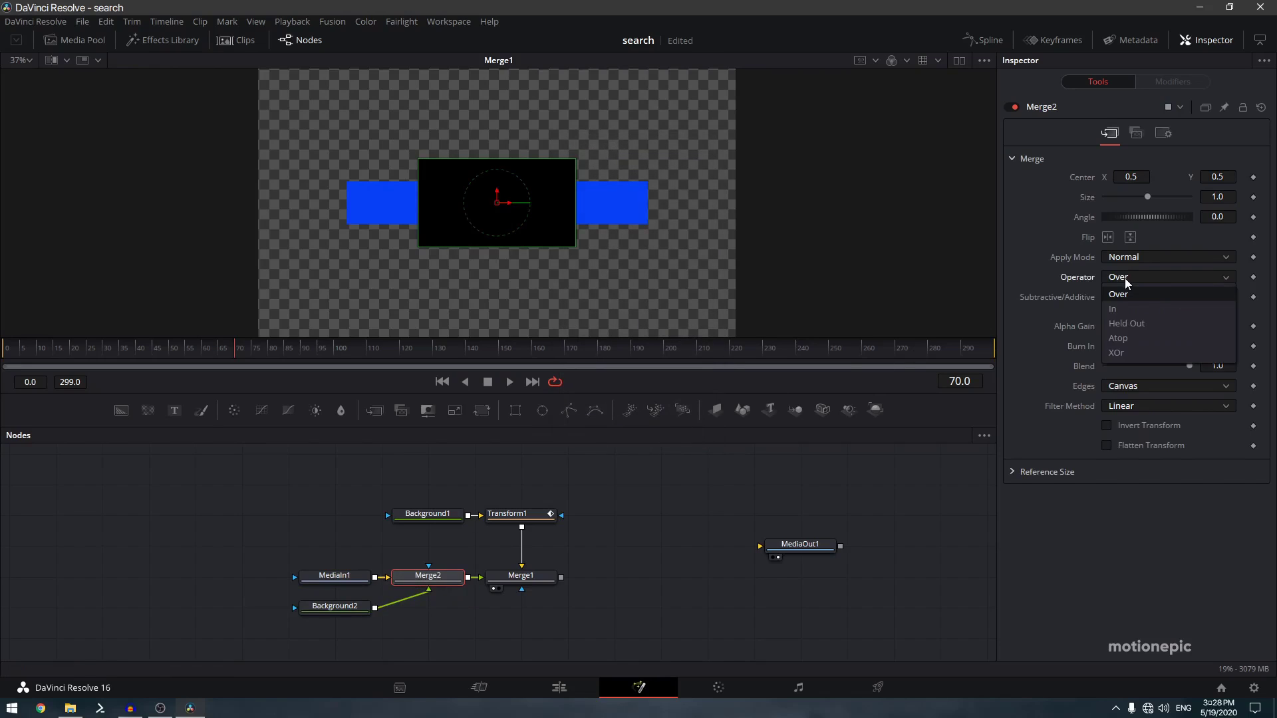
left_click(1120, 311)
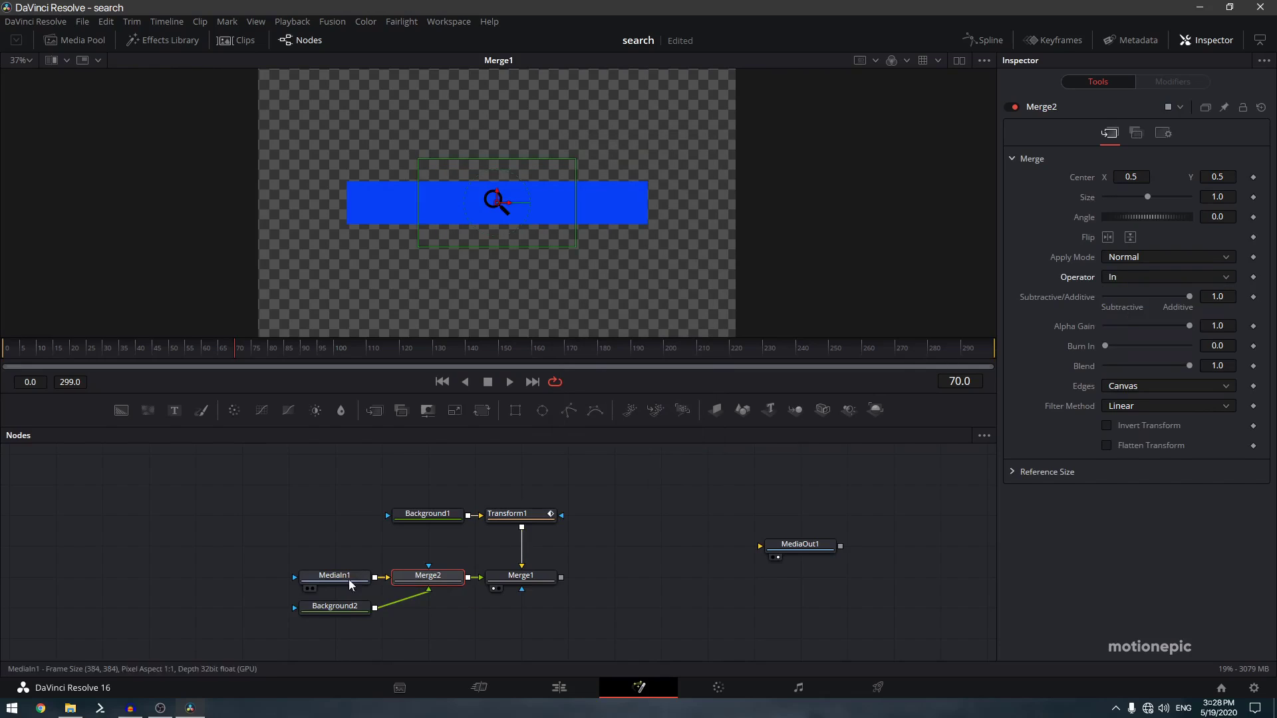
left_click(325, 608)
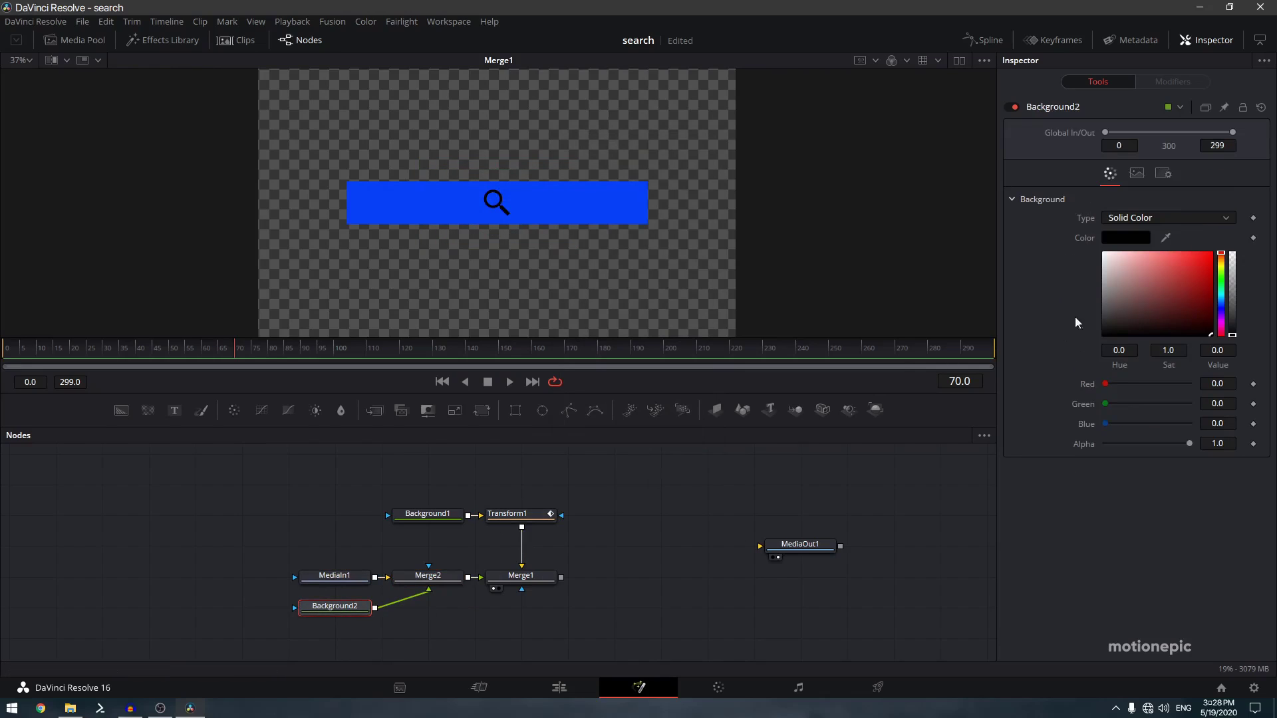
left_click_drag(1220, 259, 1011, 179)
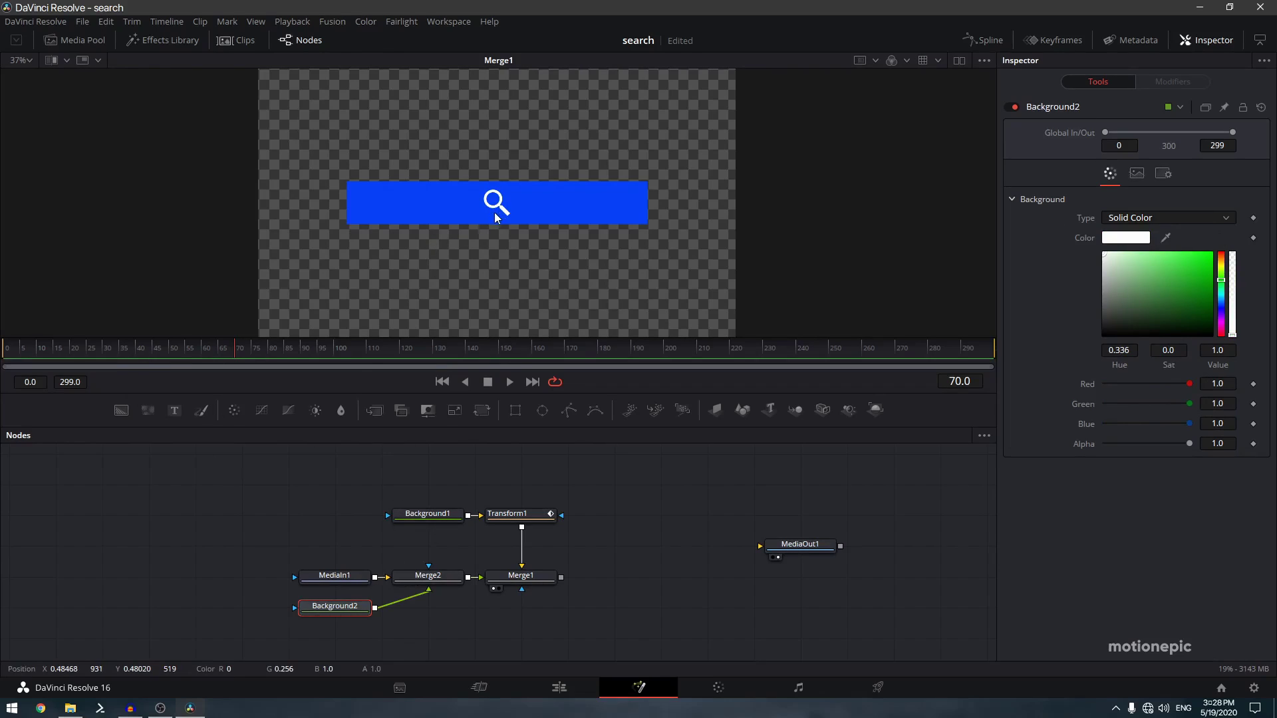
Keyframe Merge1's Center at 0.5 on frame 30 and move the icon along the bar to about X 0.773 on frame 70.
left_click_drag(171, 351, 107, 348)
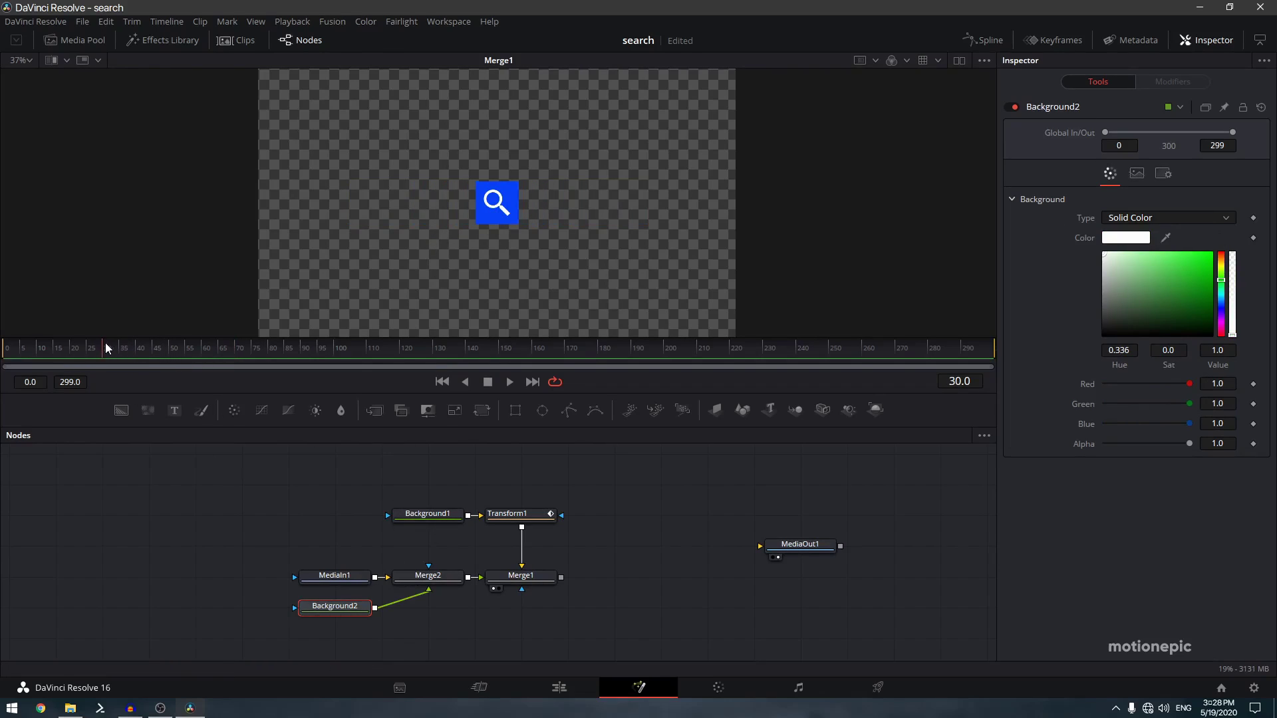
left_click(521, 576)
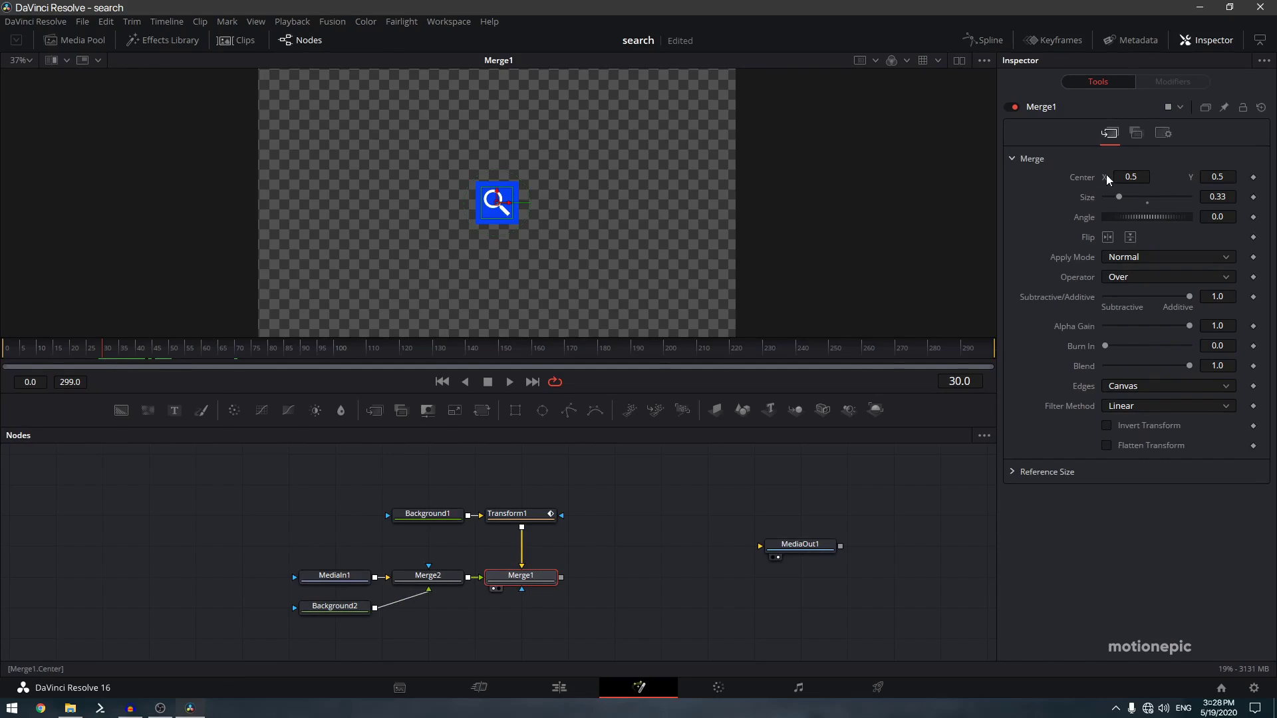
left_click(1253, 177)
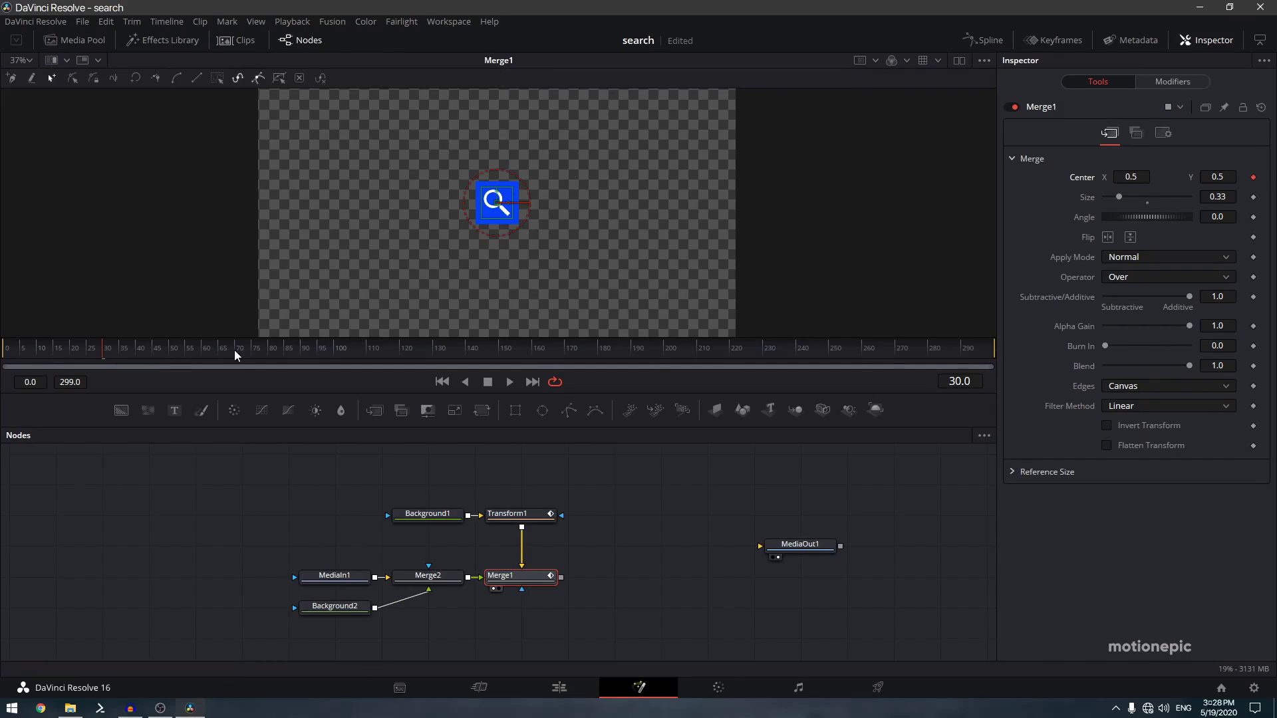
left_click_drag(239, 351, 239, 351)
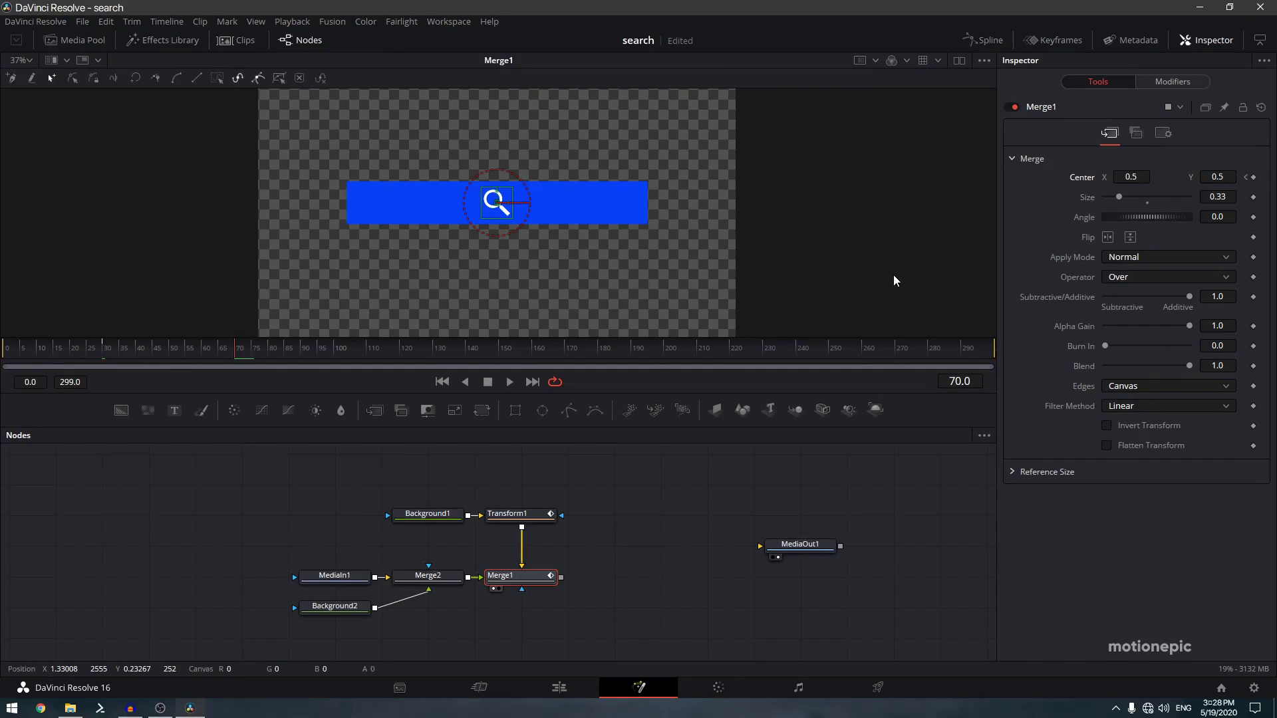
left_click_drag(509, 210, 639, 209)
left_click_drag(234, 351, 235, 351)
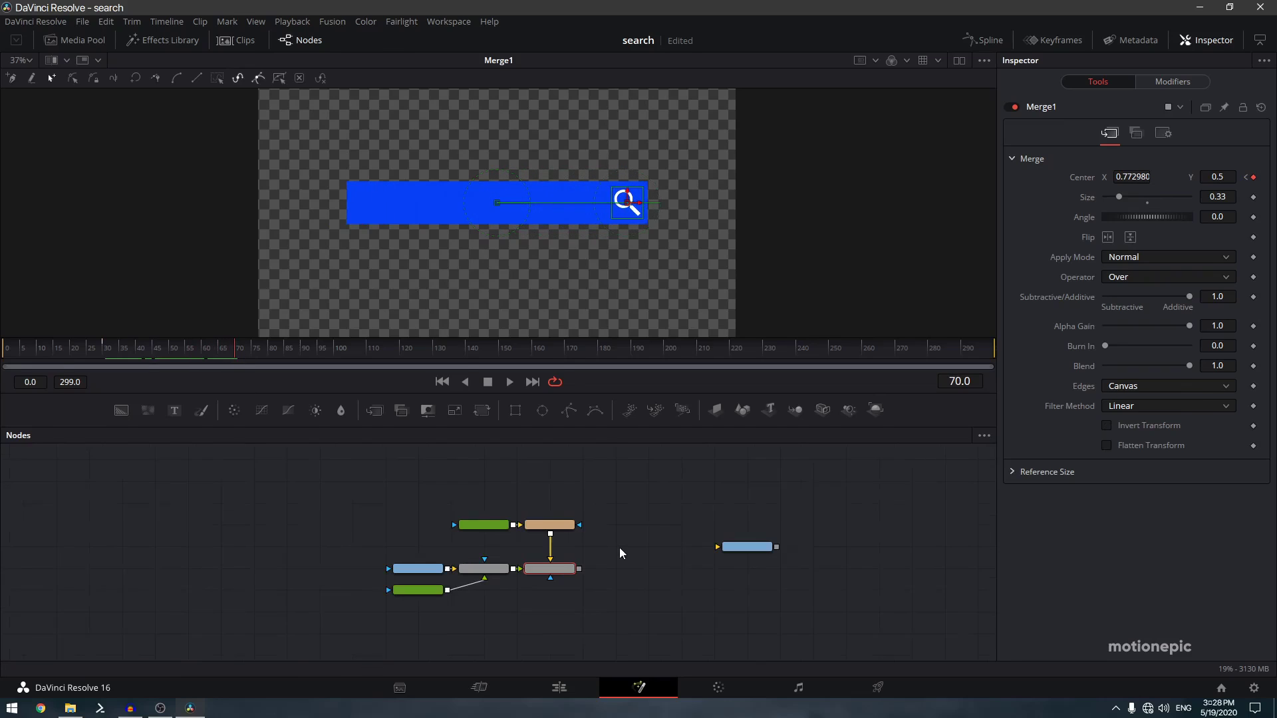
Add a Text node below Background2, merge it over Merge1's output and show the new merge in the viewer.
scroll(550, 616, "up", 2)
scroll(505, 602, "down", 2)
scroll(456, 584, "down", 3)
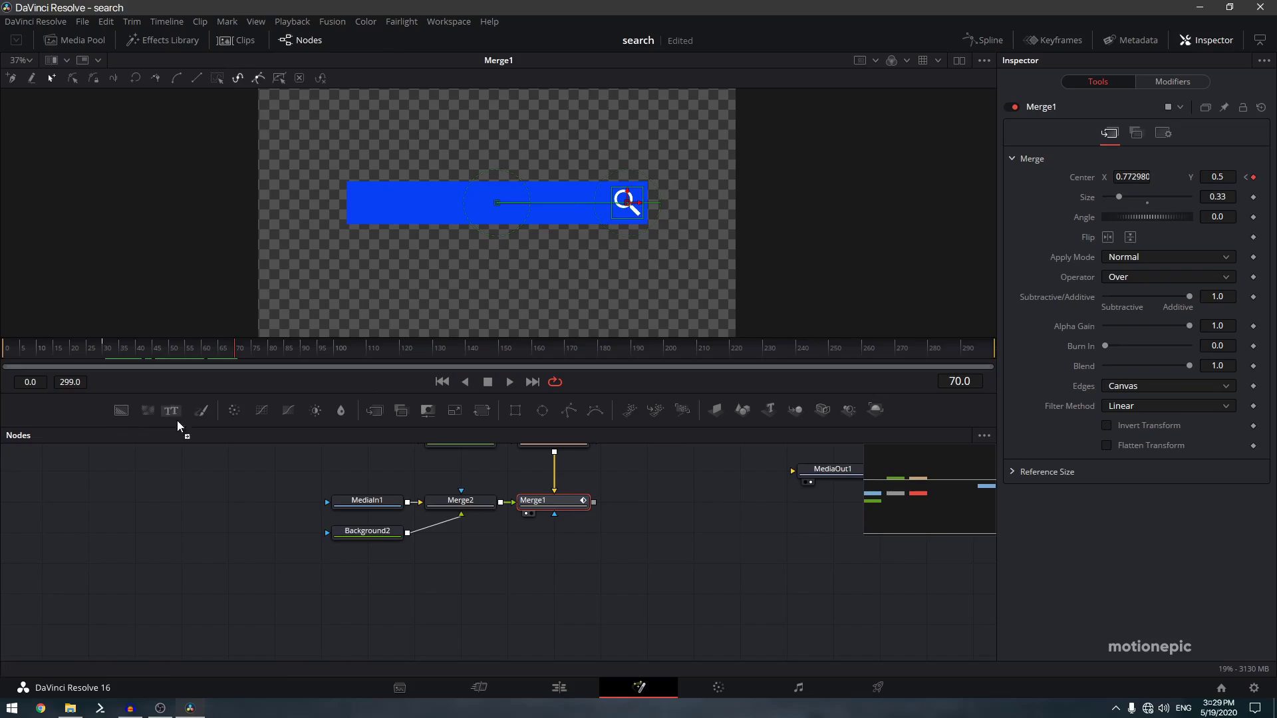
left_click_drag(175, 413, 367, 587)
left_click_drag(465, 577, 593, 502)
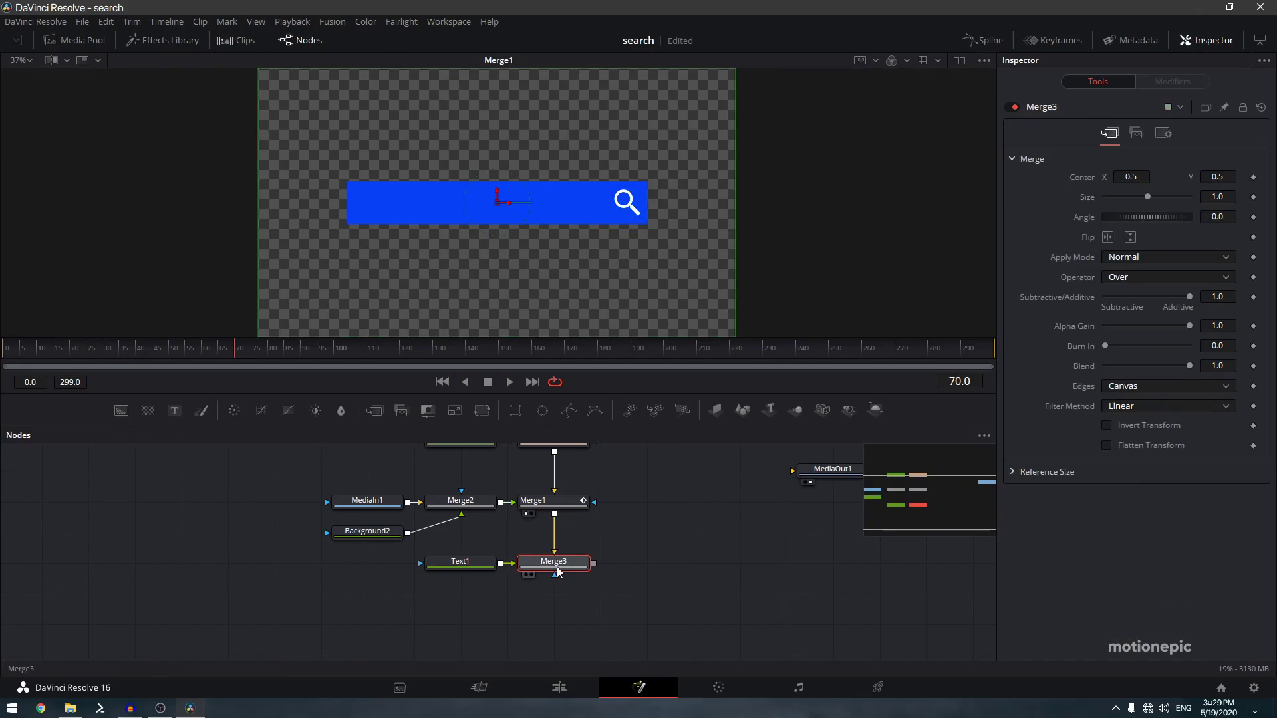
left_click(525, 574)
Enter "best youtube channel" as Text1's styled text and anchor it horizontally to the left.
left_click(468, 561)
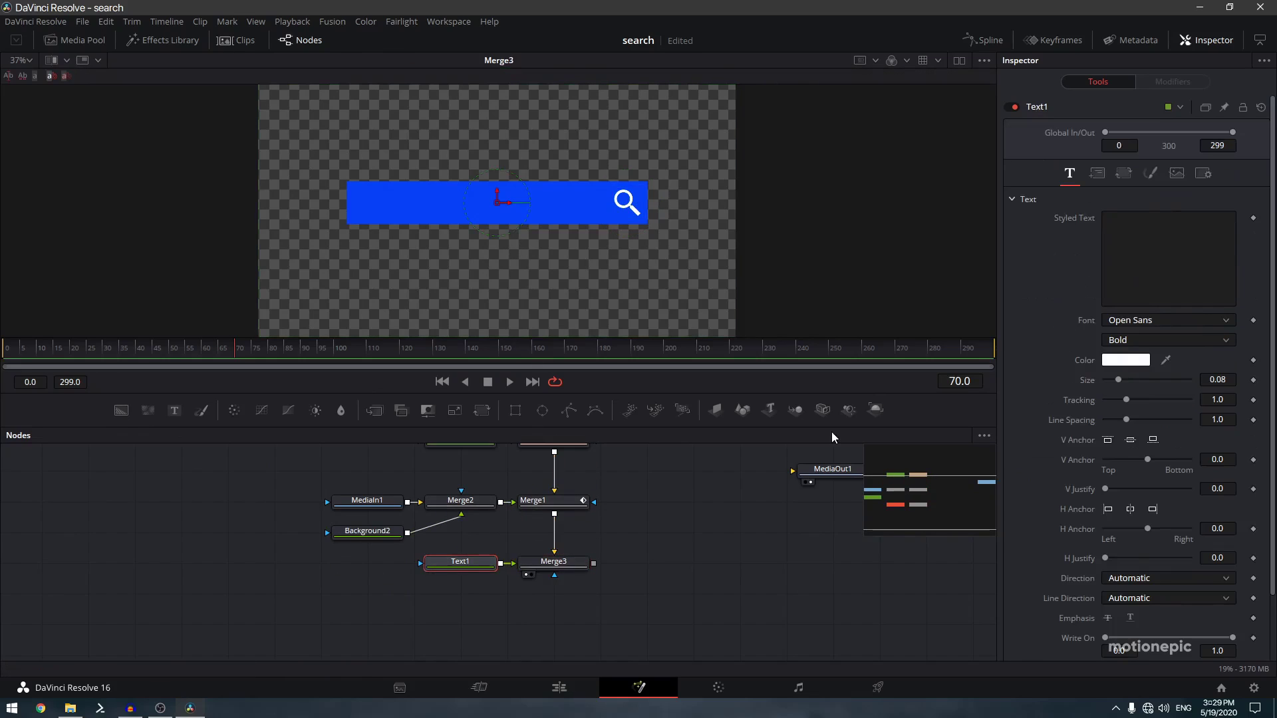
left_click(1116, 228)
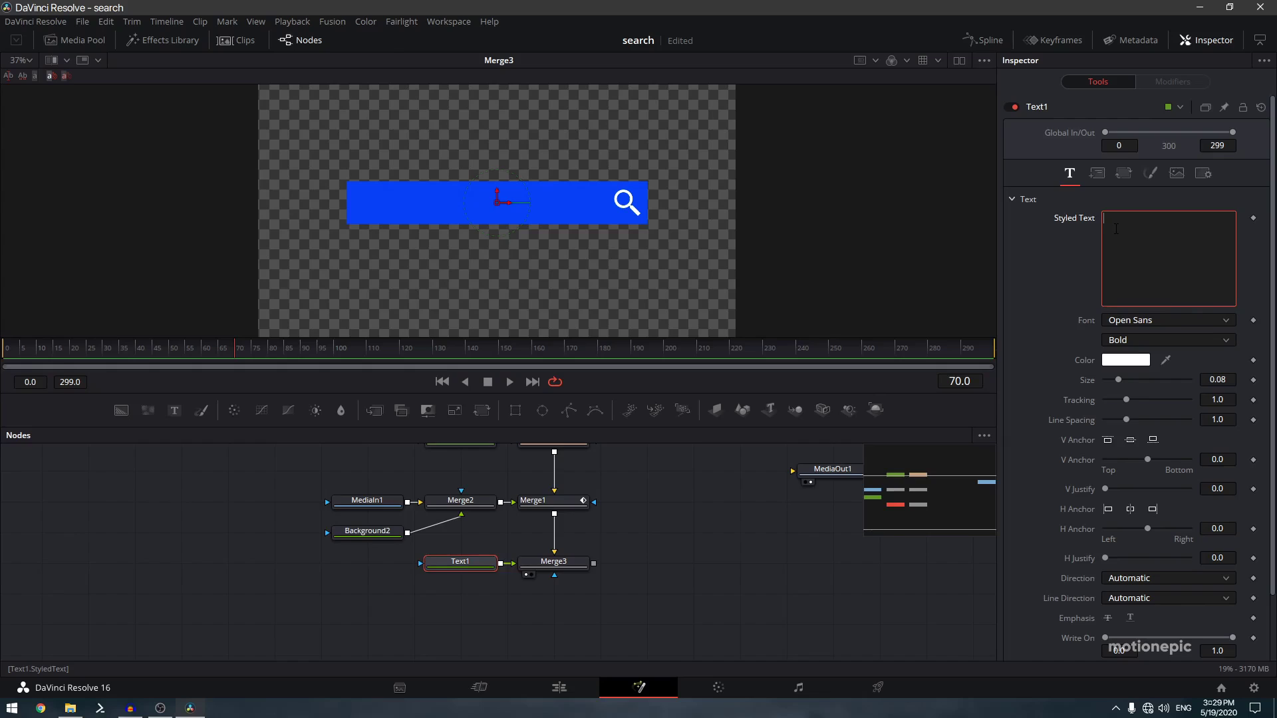
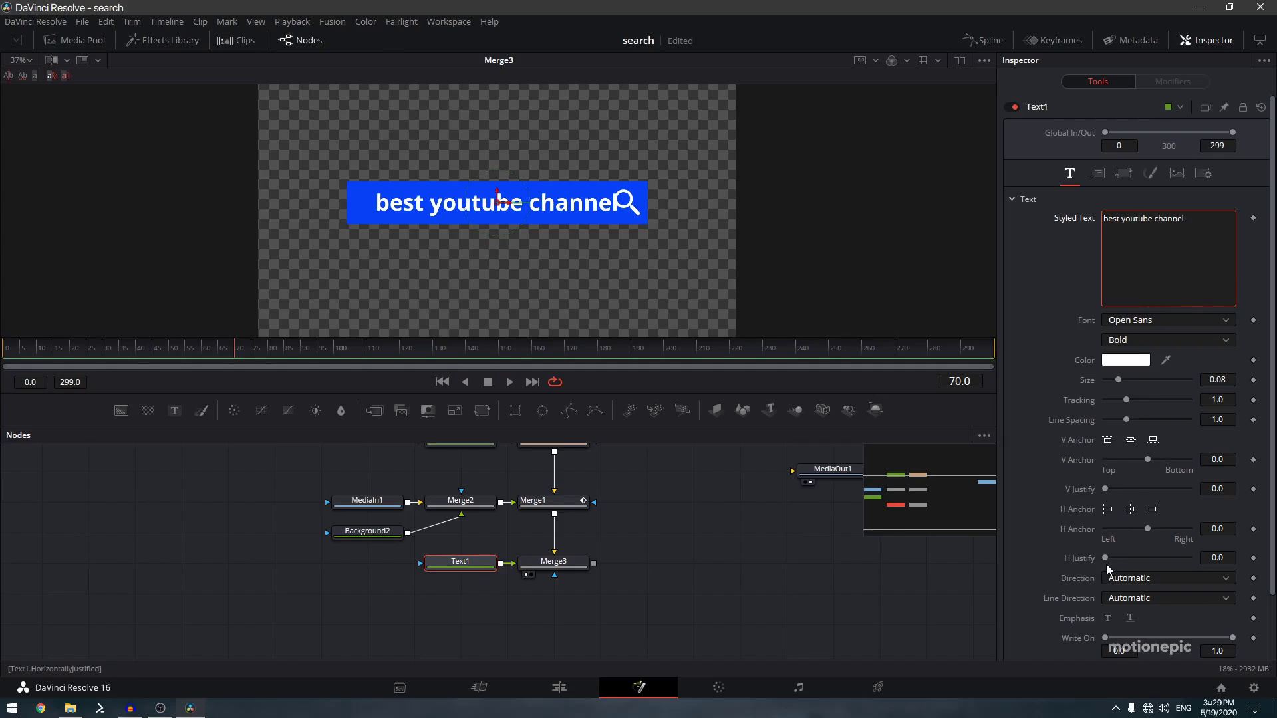
left_click(1108, 510)
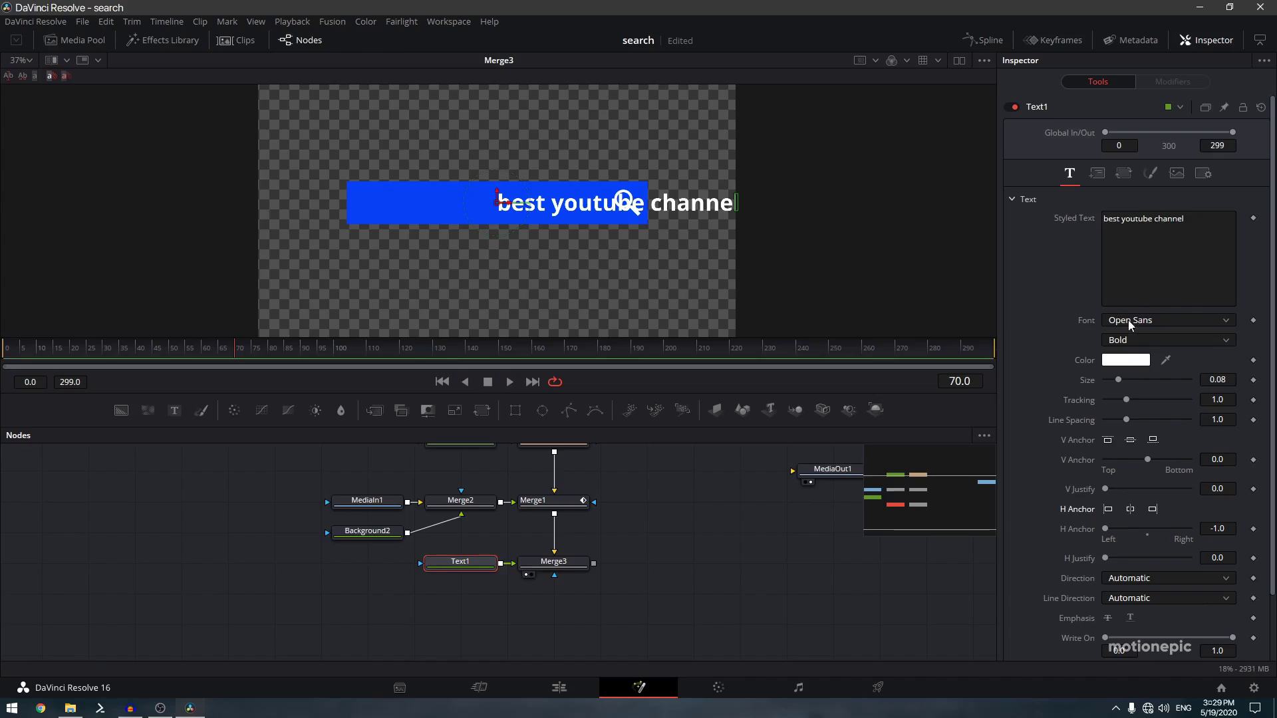
Set Text1's Size to 0.0587 and move the text to the left end inside the blue bar.
left_click_drag(1118, 380, 1116, 380)
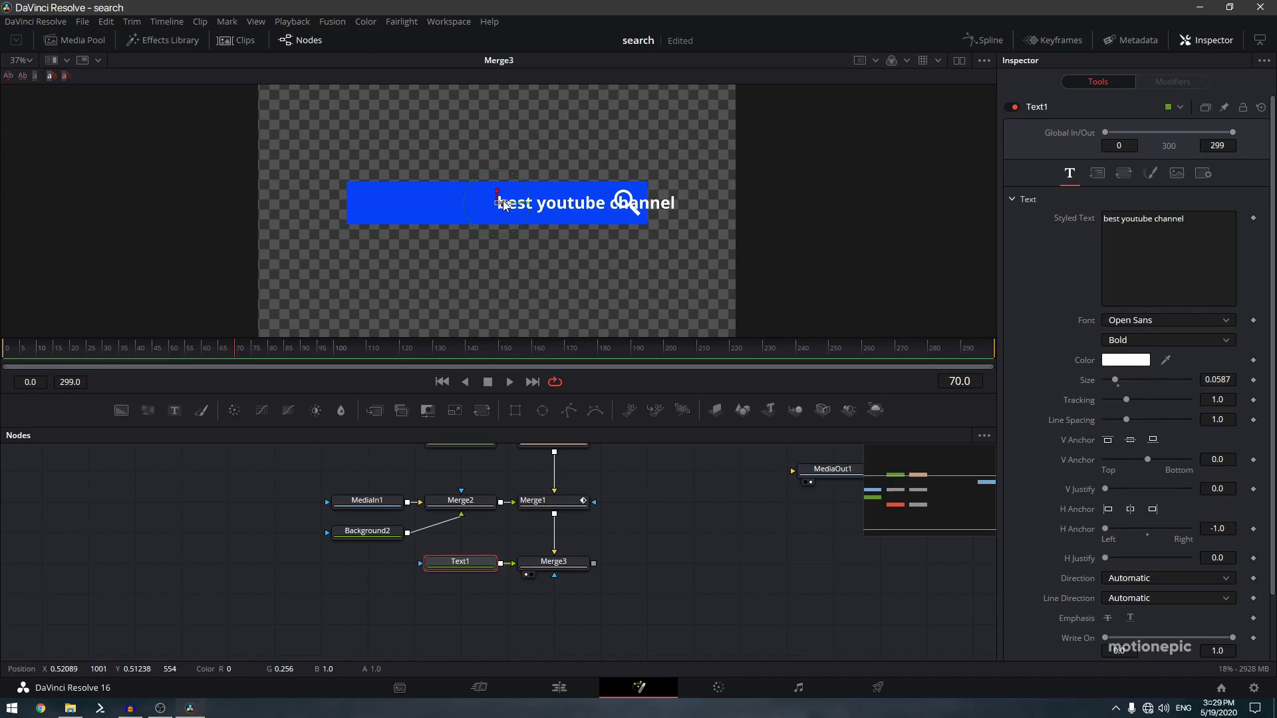
left_click_drag(506, 205, 366, 207)
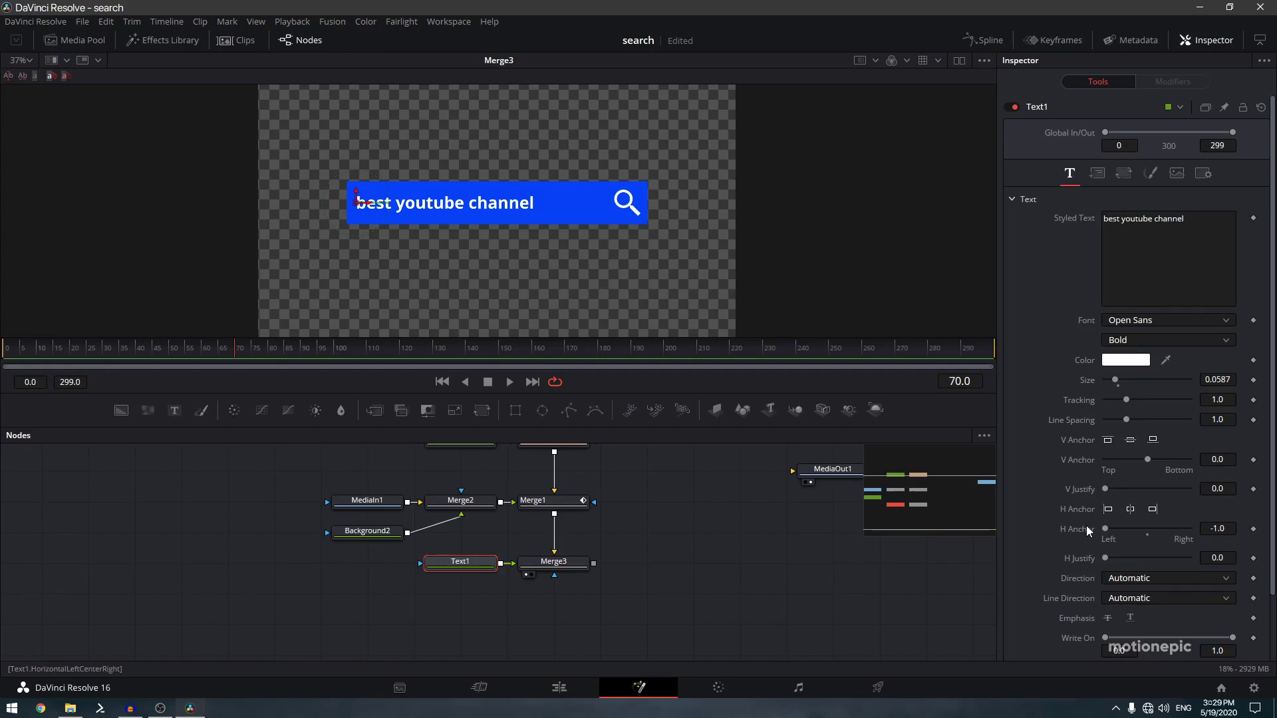
Try filler letters after the text with left and centre horizontal anchors, remove them and restore the left anchor.
left_click(1202, 226)
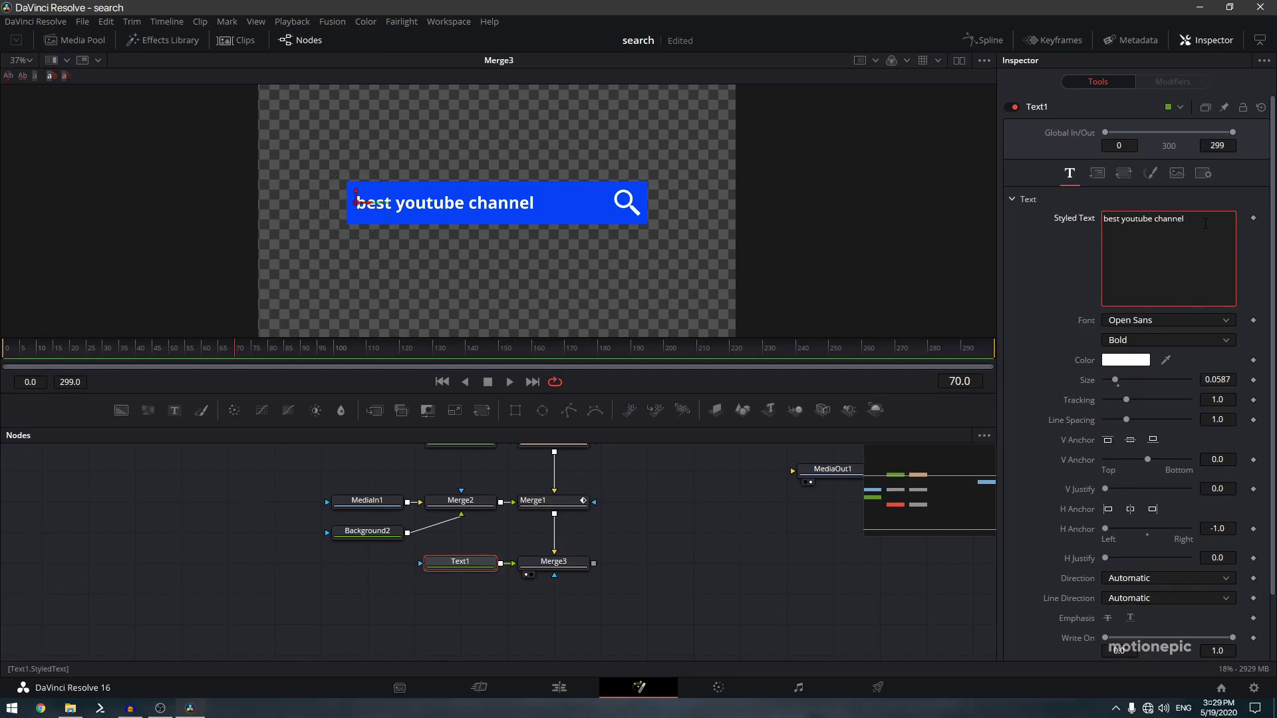
type("ttttt")
key("BackSpace")
key("BackSpace")
key("BackSpace")
key("BackSpace")
left_click(1131, 509)
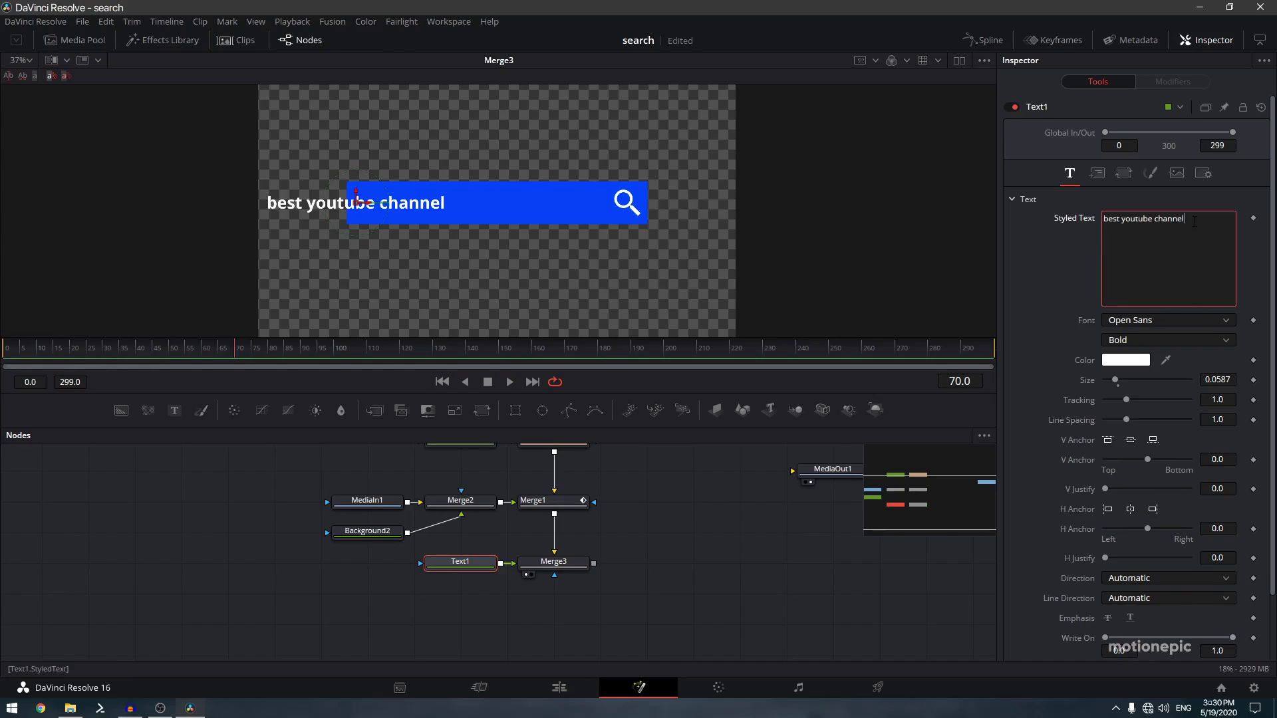
type("gfgdfgfg")
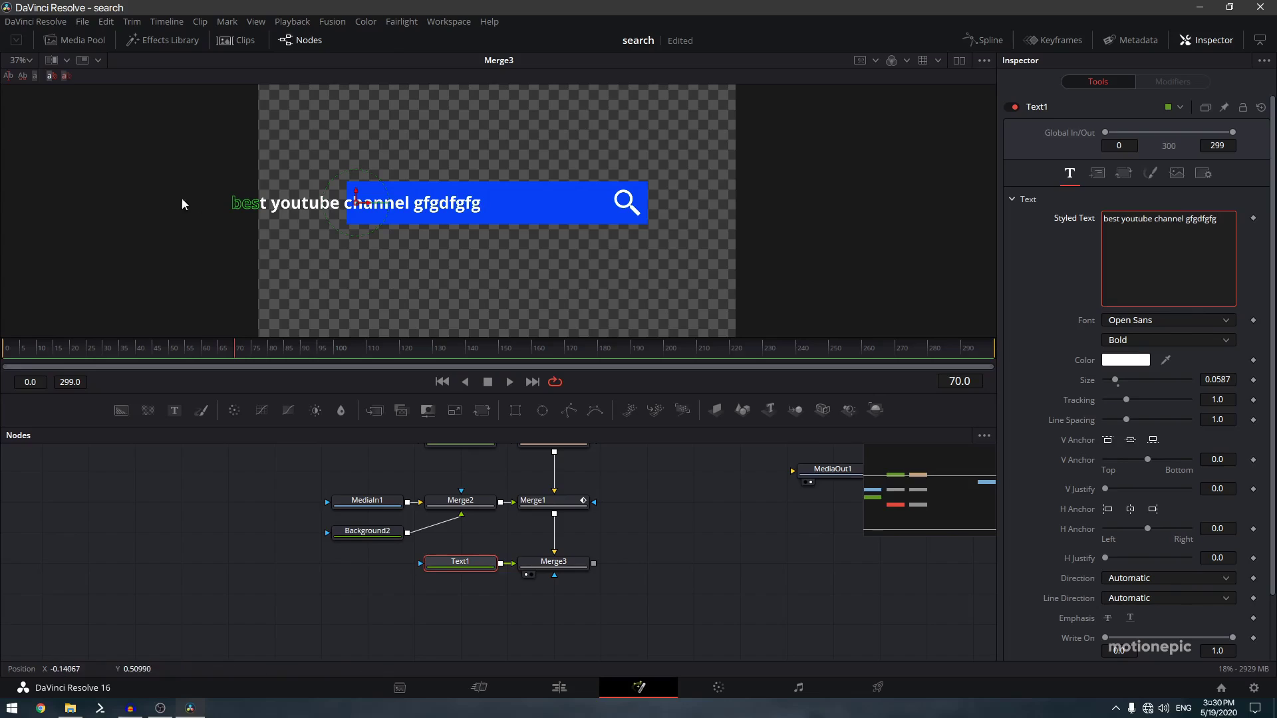
key("BackSpace")
key("BackSpace")
key("BackSpace")
key("BackSpace")
key("BackSpace")
key("BackSpace")
key("BackSpace")
key("BackSpace")
key("BackSpace")
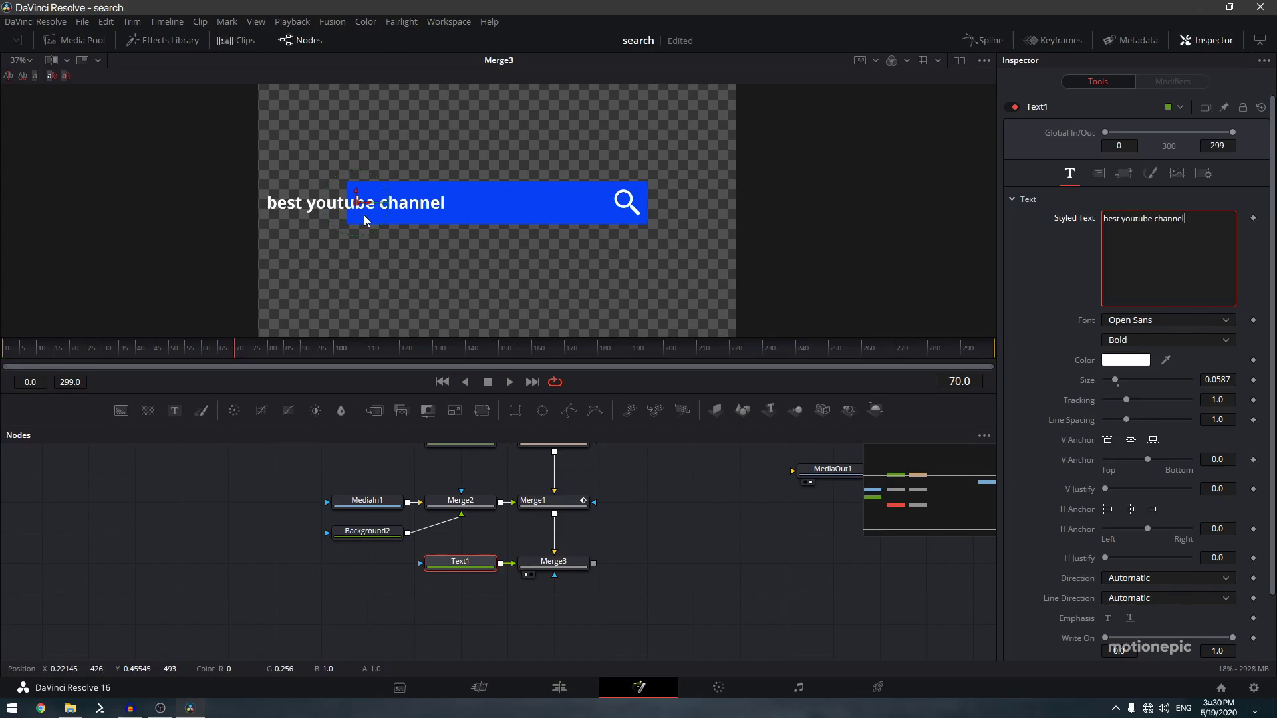
left_click(1108, 510)
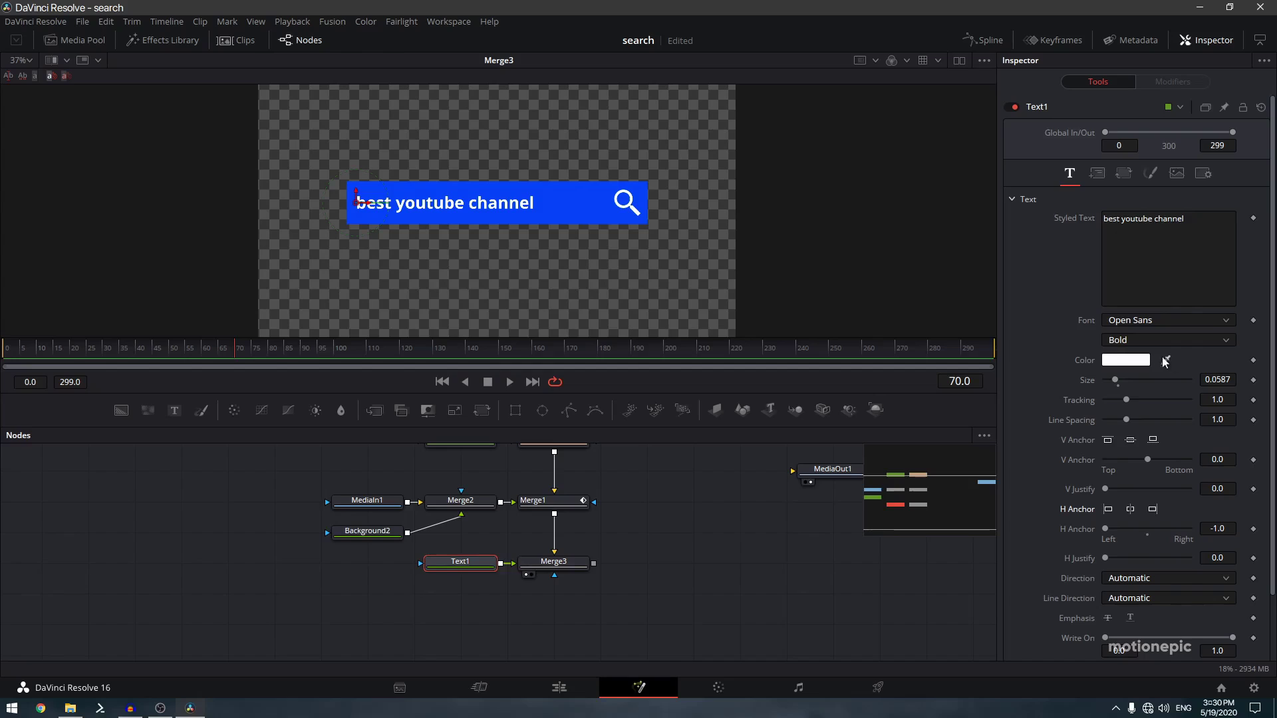
left_click(1137, 321)
left_click(1137, 322)
Animate Text1's Write On End from 0.0 on frame 70 to the fully written text at about frame 110.
left_click_drag(168, 348, 237, 348)
scroll(1114, 604, "down", 2)
left_click(1253, 564)
left_click_drag(1233, 564, 1101, 564)
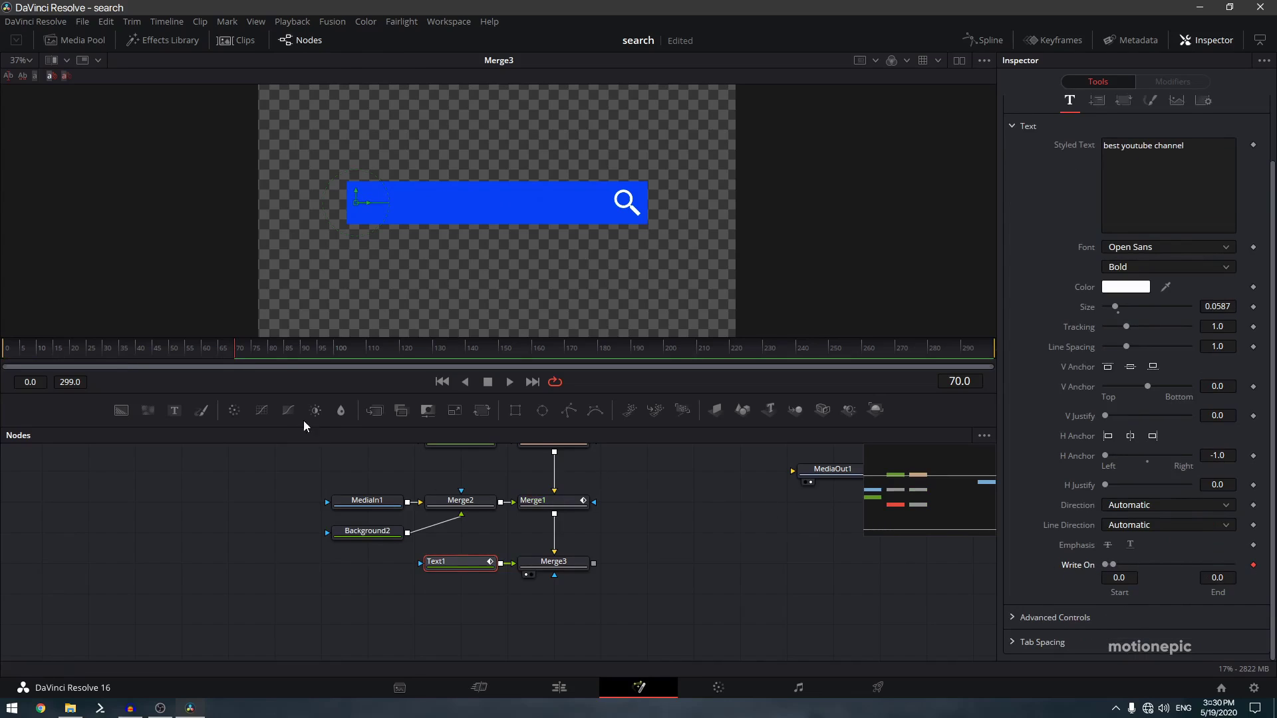
left_click_drag(253, 356, 366, 348)
left_click_drag(1116, 564, 1251, 567)
Set Merge1's Operator to Atop to confine the search icon to the blue shape, checking the animation from frame 9 to frame 75.
left_click_drag(94, 351, 34, 342)
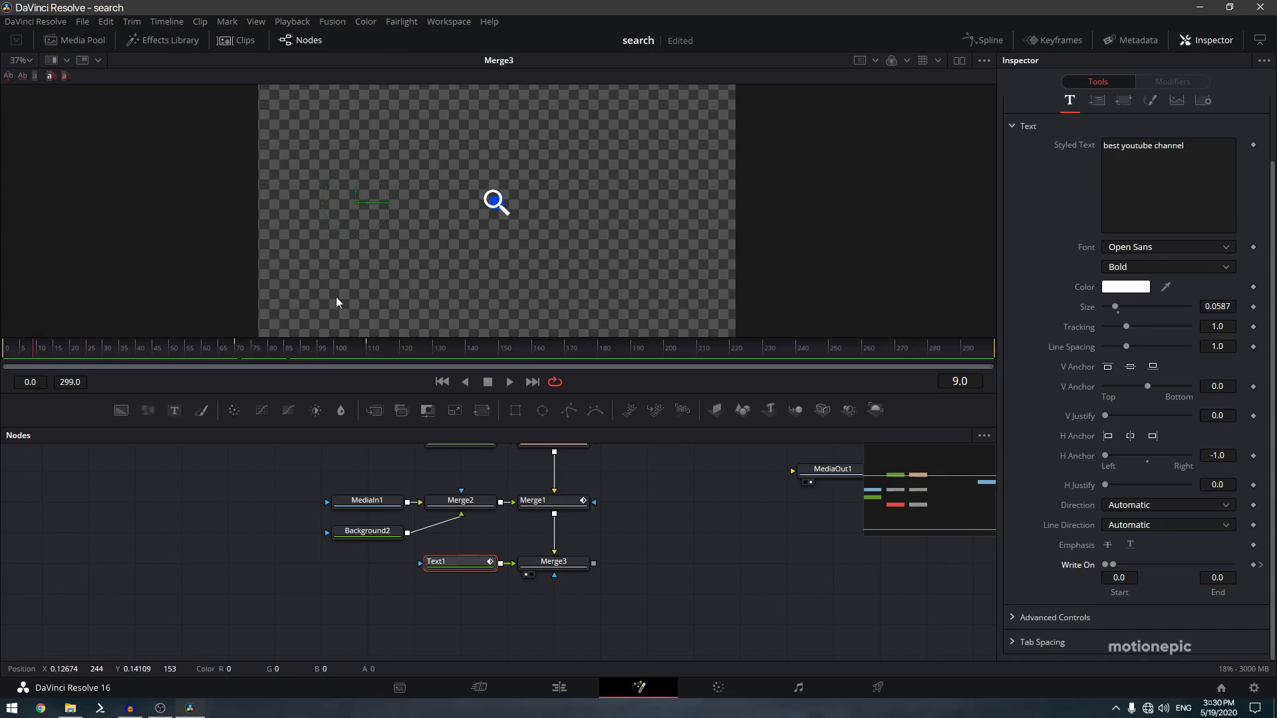
scroll(499, 203, "up", 6)
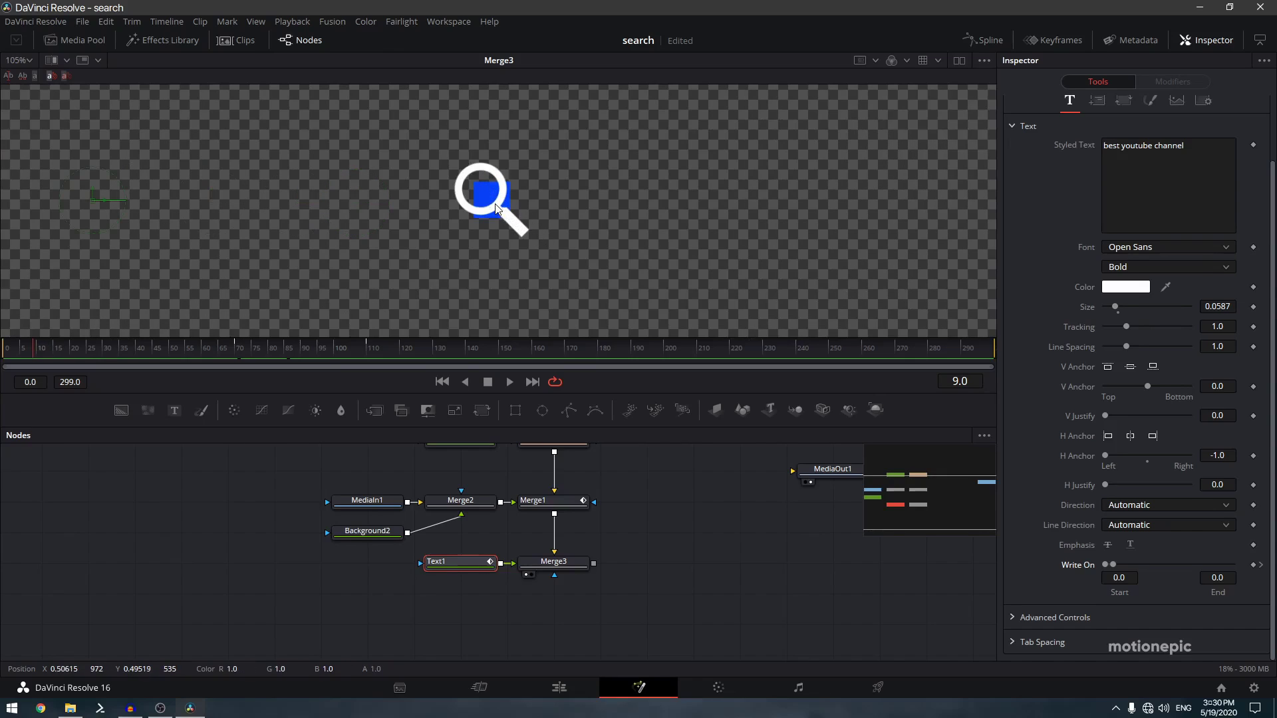
scroll(494, 208, "down", 2)
scroll(430, 539, "up", 3)
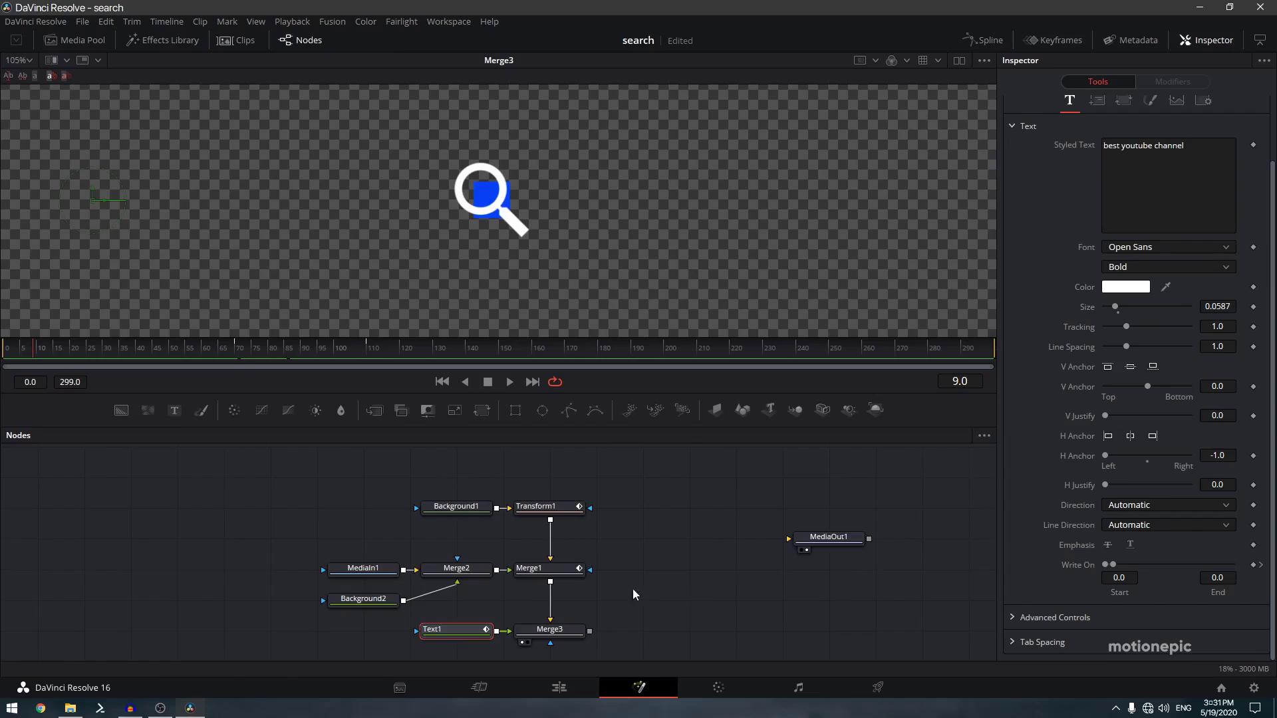
left_click(554, 575)
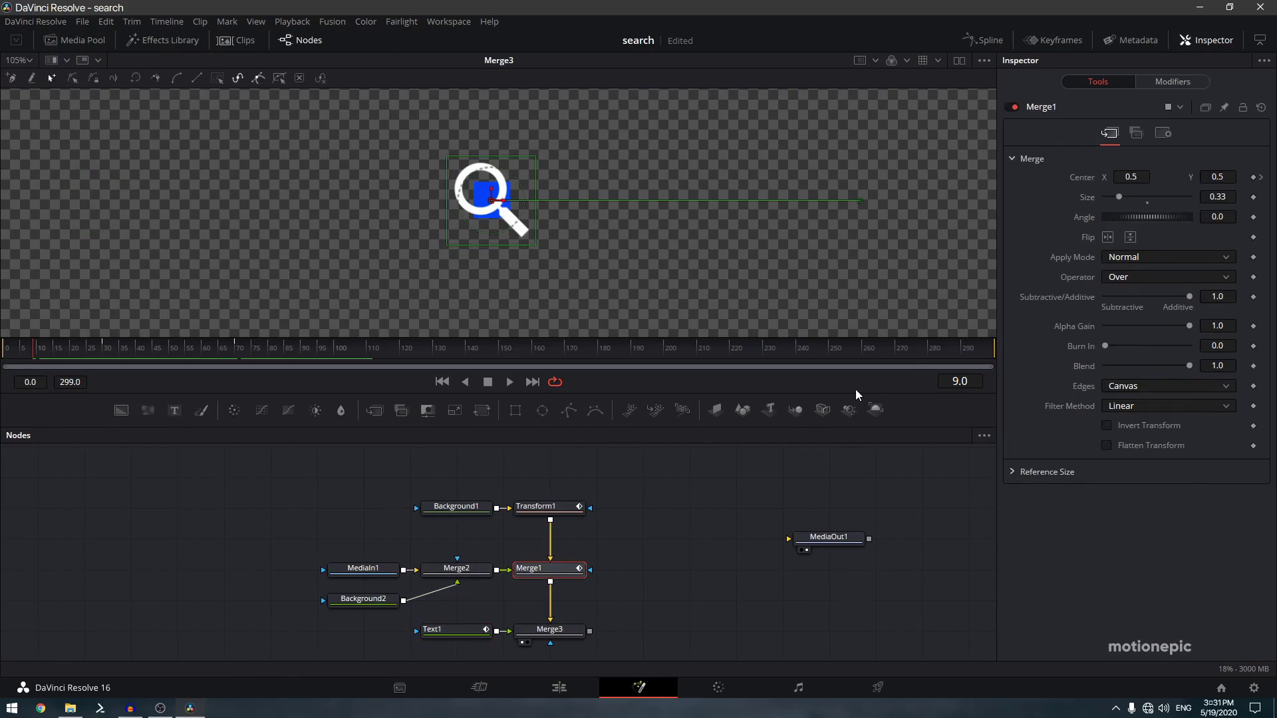
left_click(1112, 278)
left_click(1128, 339)
left_click_drag(38, 351, 252, 352)
scroll(688, 483, "down", 3)
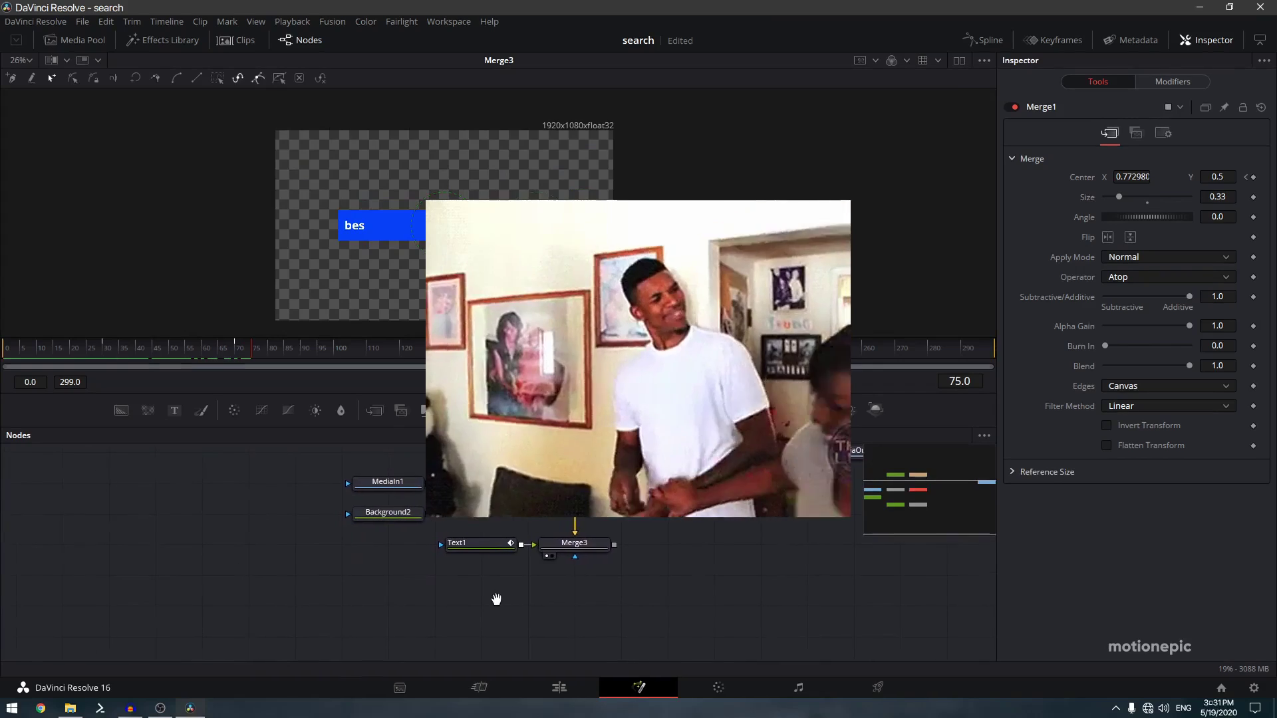
scroll(408, 233, "up", 2)
scroll(409, 233, "down", 1)
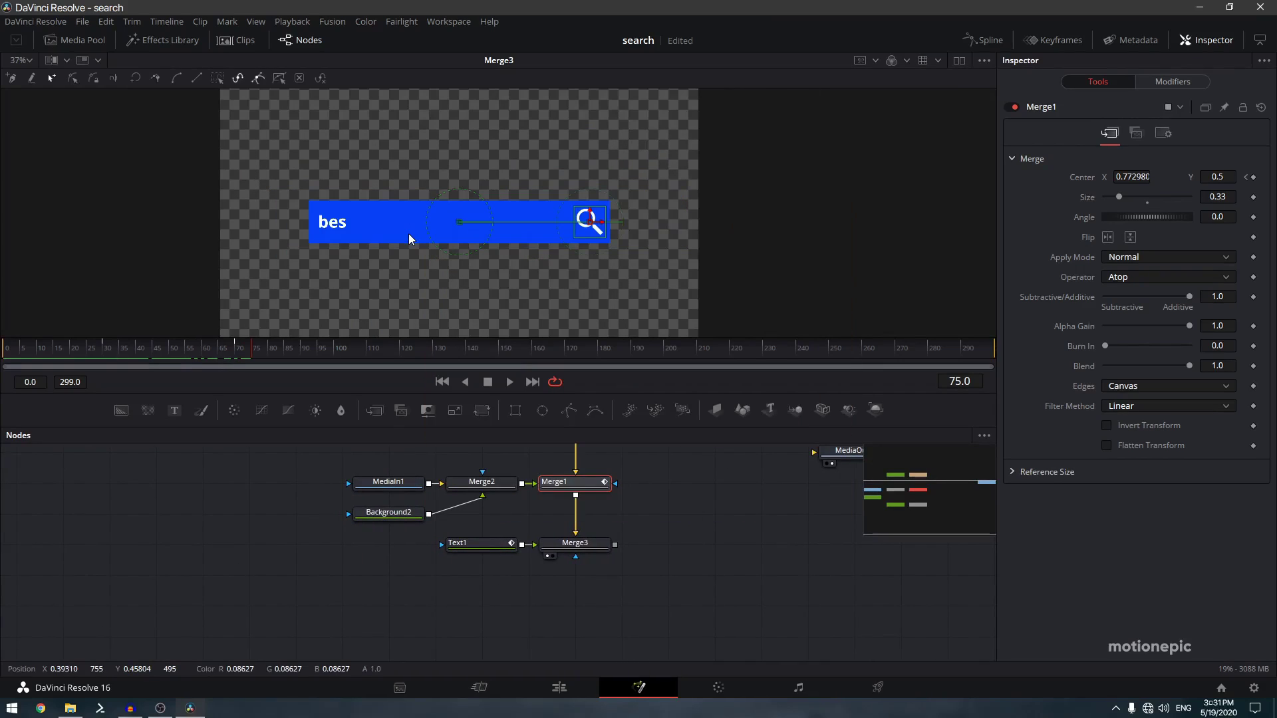
Add a Transform node after Merge3, place it below Merge3 in the node graph and show it in the viewer.
left_click(619, 505)
left_click(578, 552)
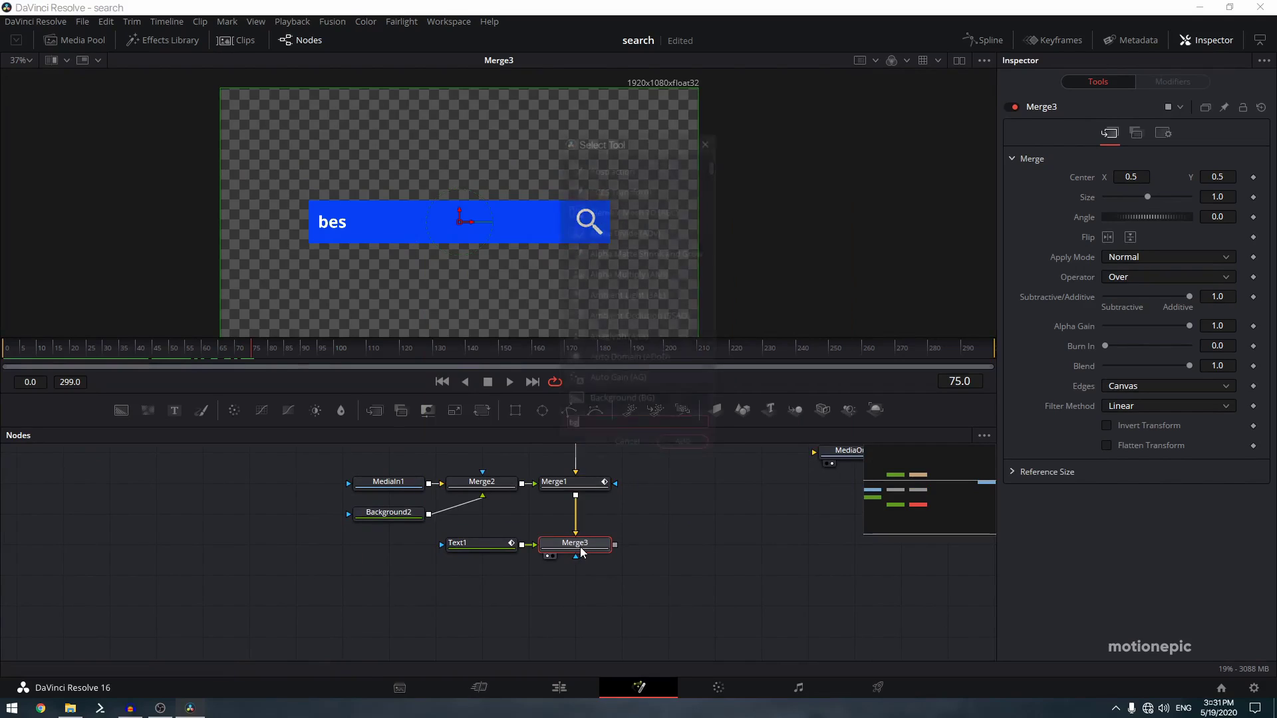
key("shift+space")
type("xf")
left_click(700, 449)
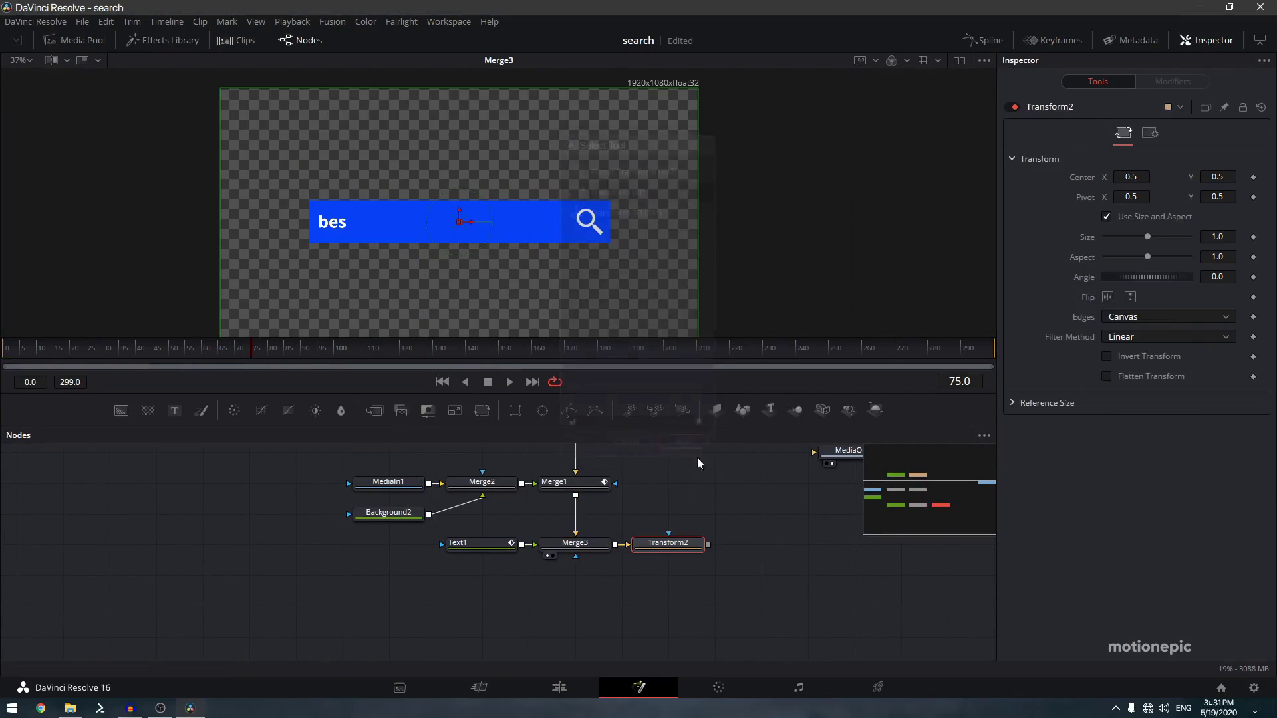
left_click_drag(664, 555, 596, 608)
key("1")
Animate Transform2's Size from 1.0 on frame 110 to 0.9 on frame 115 and back to 1.0 on frame 120.
left_click(371, 368)
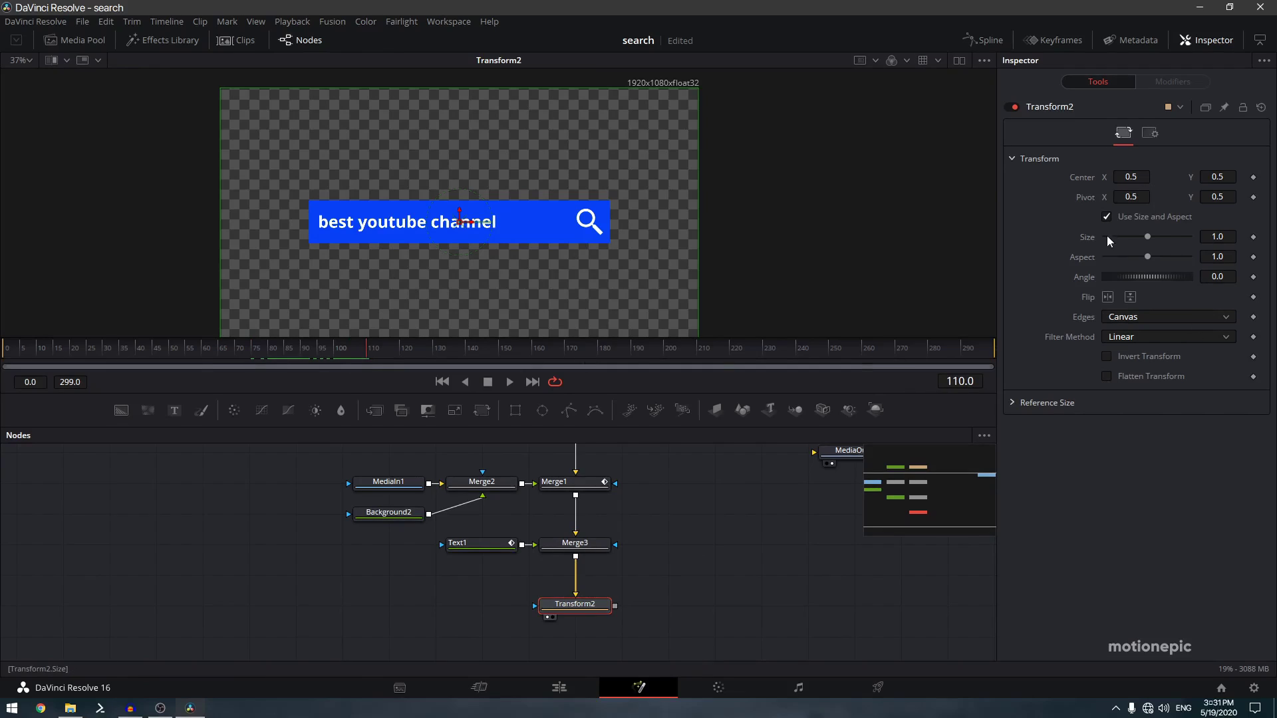
left_click(1254, 237)
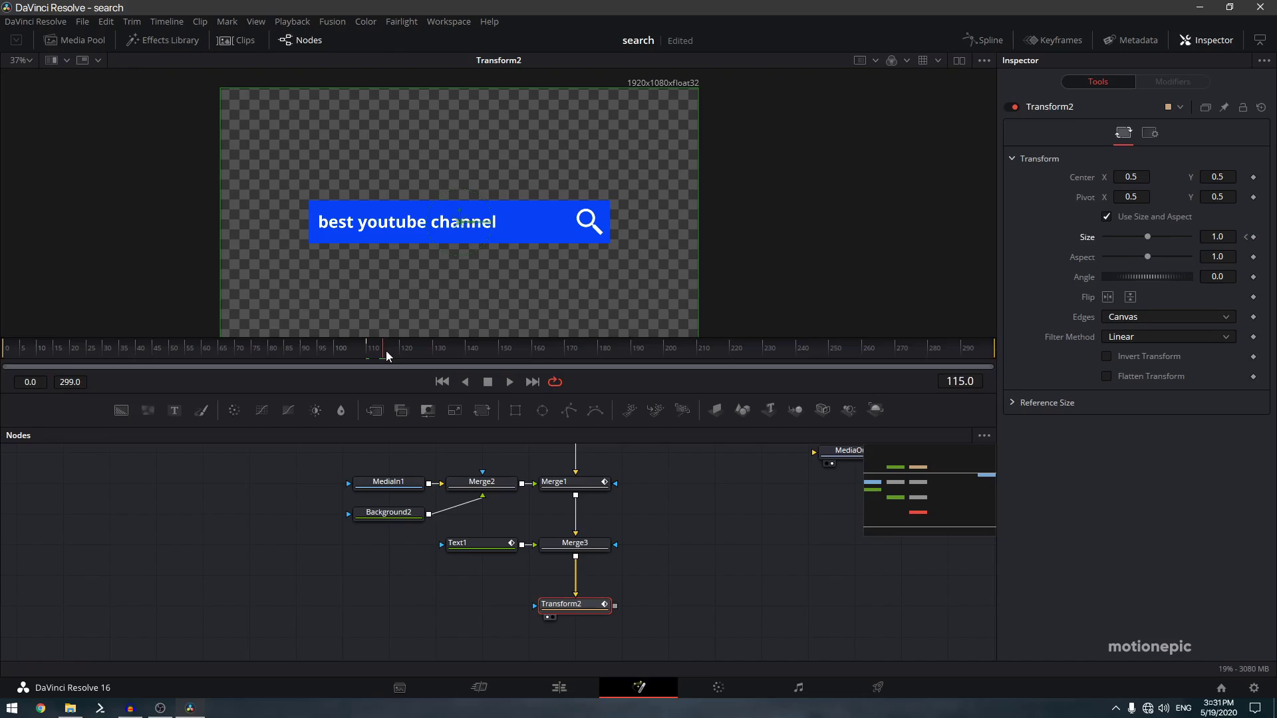
left_click(1217, 237)
type("0.9")
key("Tab")
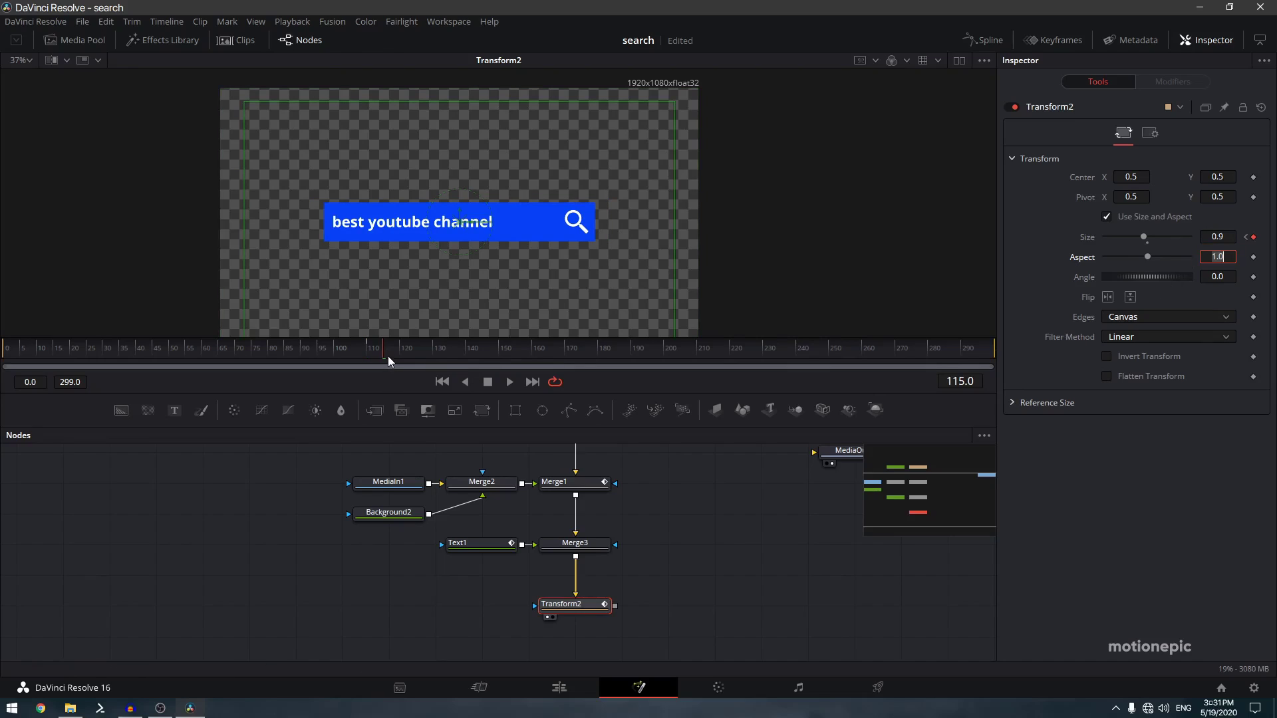
left_click(1217, 237)
key("Tab")
left_click_drag(352, 348, 398, 345)
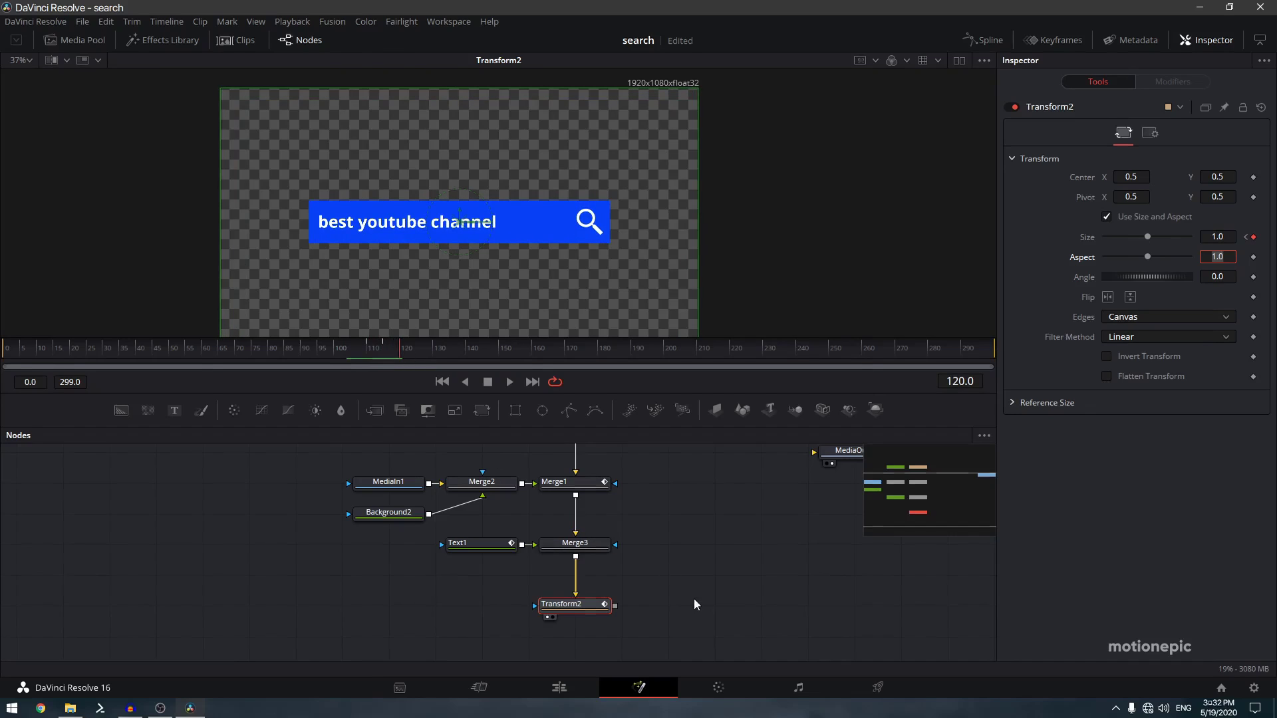
Merge a new Background node with Transform2's output and show the merge in the viewer.
left_click_drag(695, 604, 779, 525)
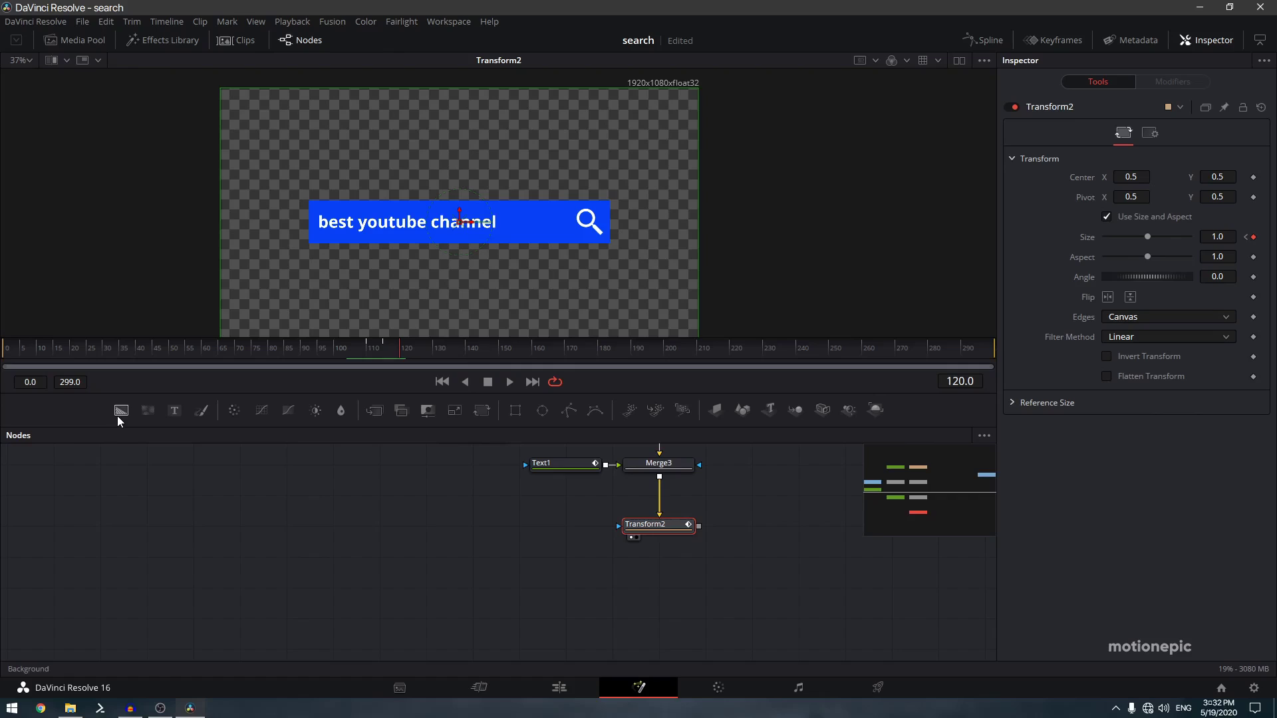
left_click_drag(117, 417, 701, 527)
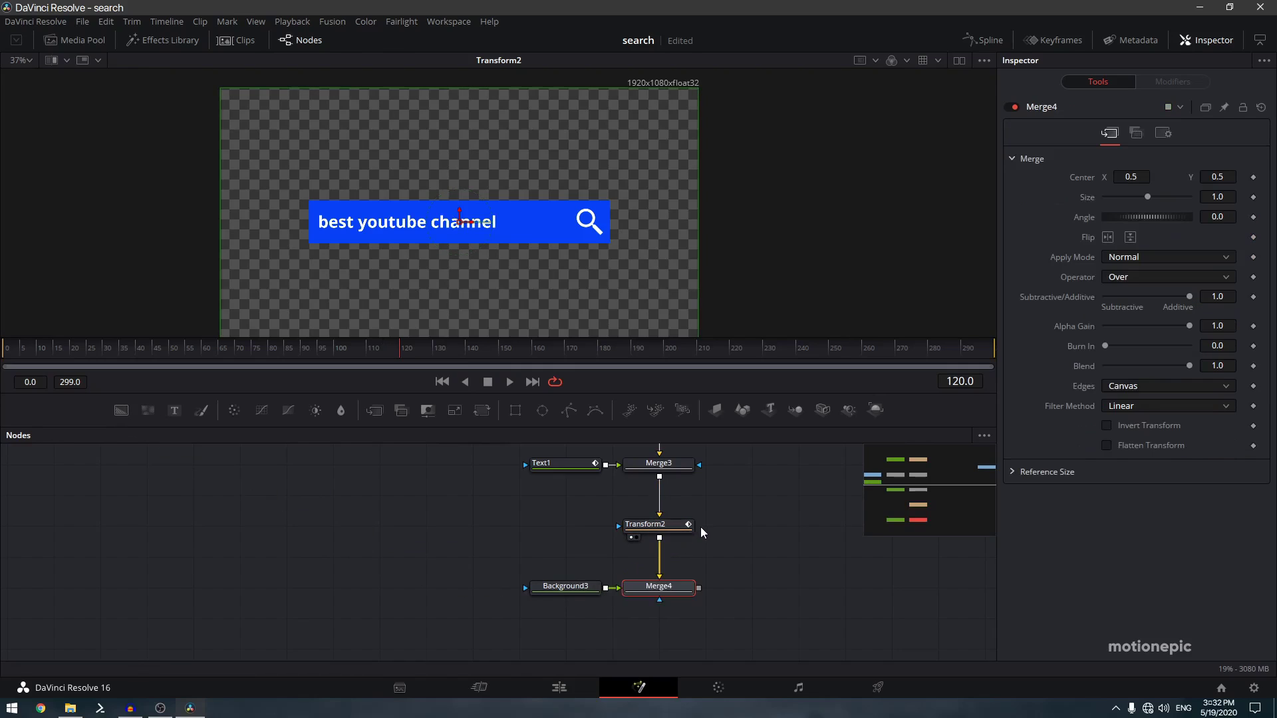
left_click_drag(658, 588, 533, 246)
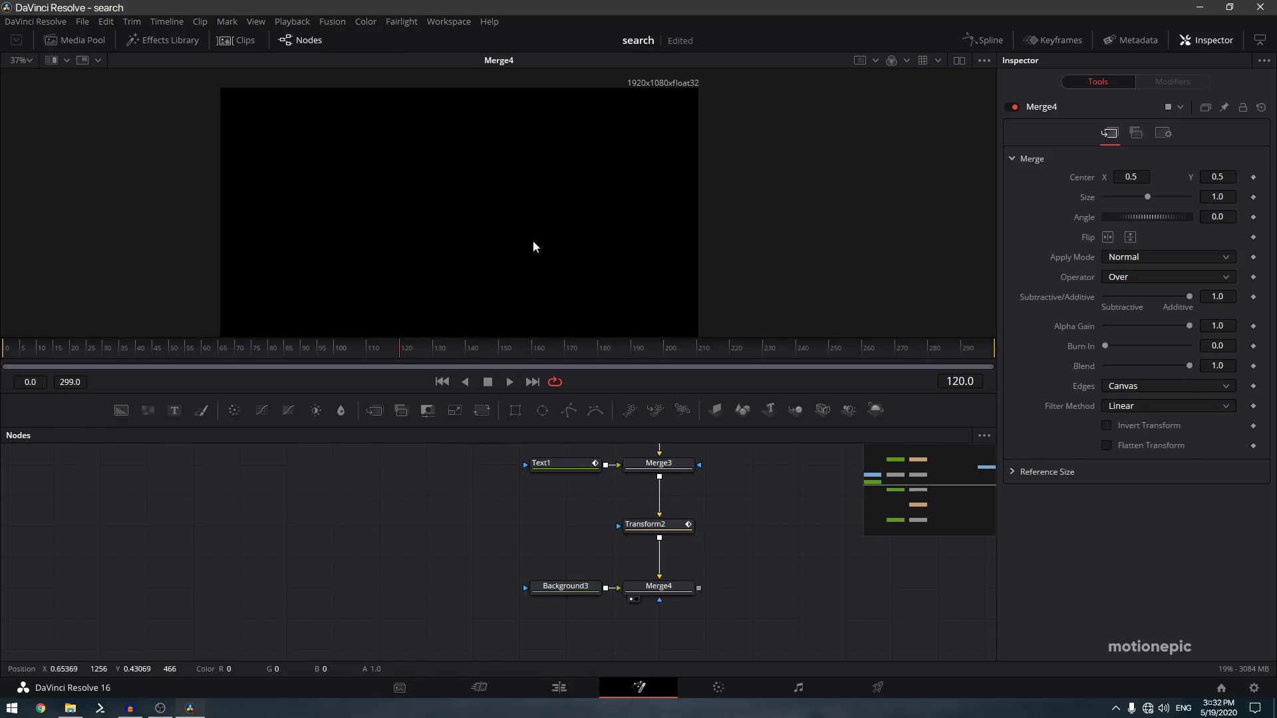
Make Background3 white, move it further from Merge4 and swap the merge's inputs to put the search bar in front.
left_click(557, 591)
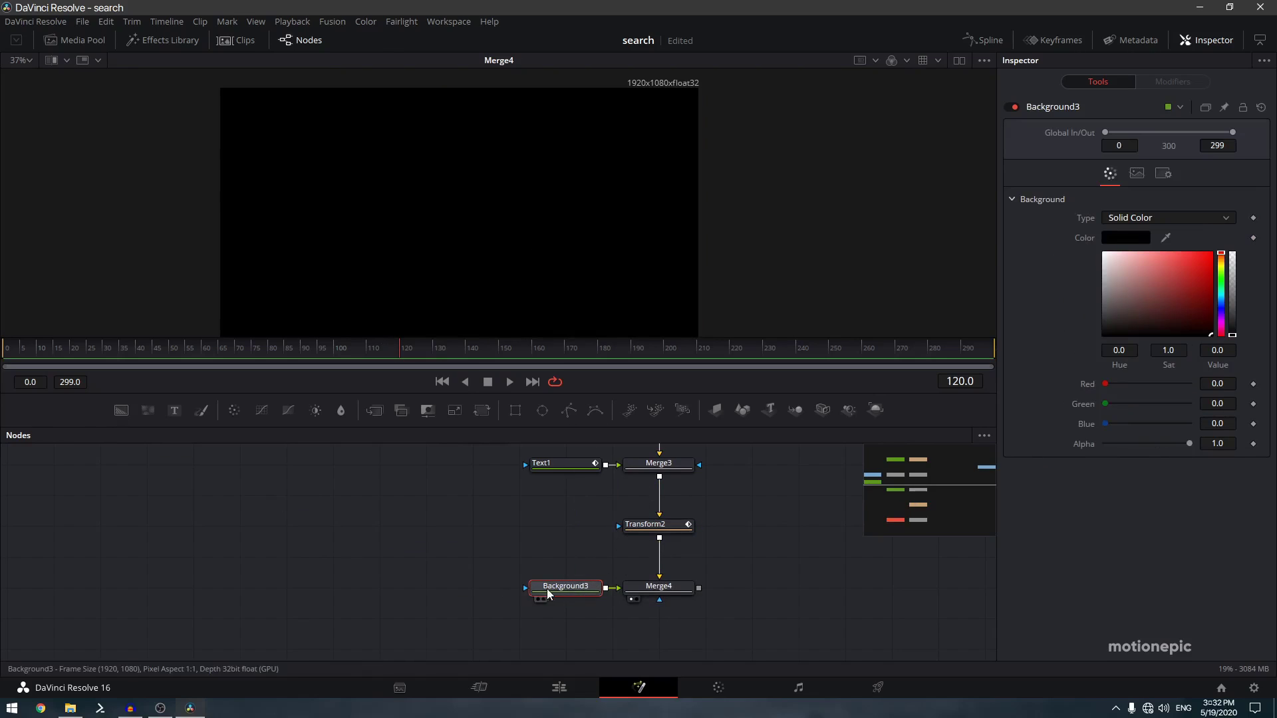
left_click_drag(1124, 285, 1094, 244)
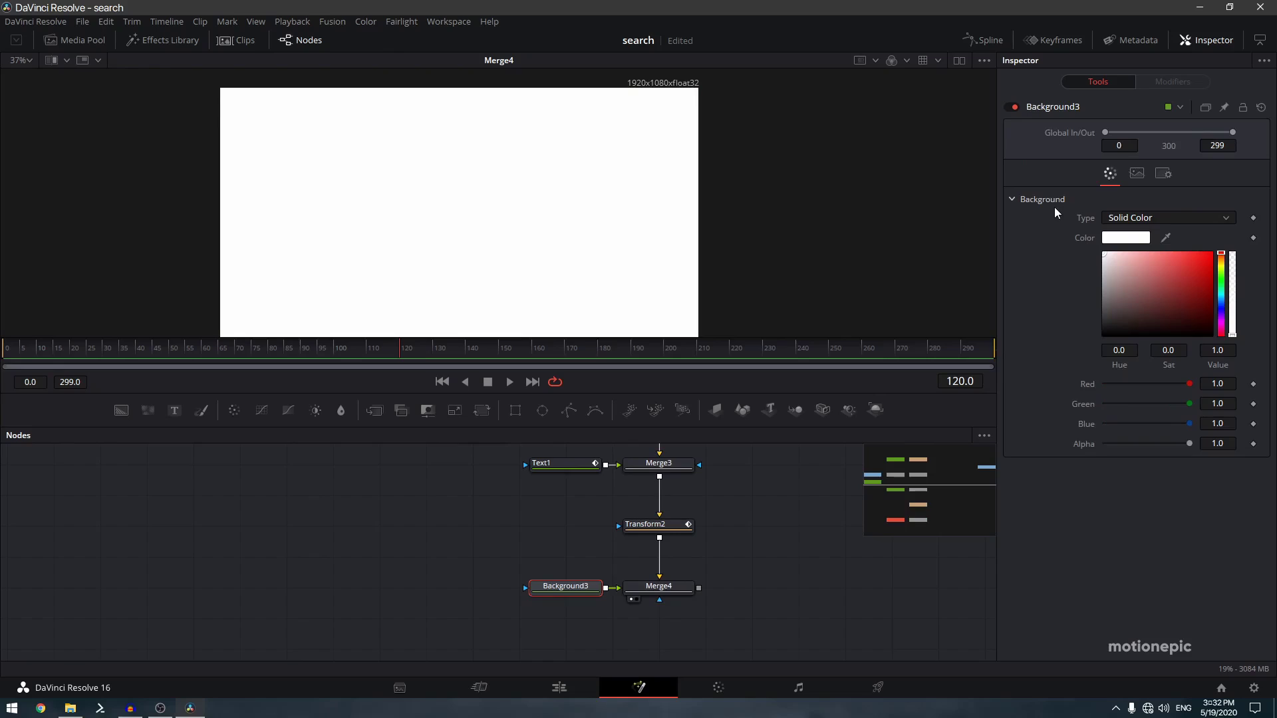
left_click_drag(582, 584, 544, 592)
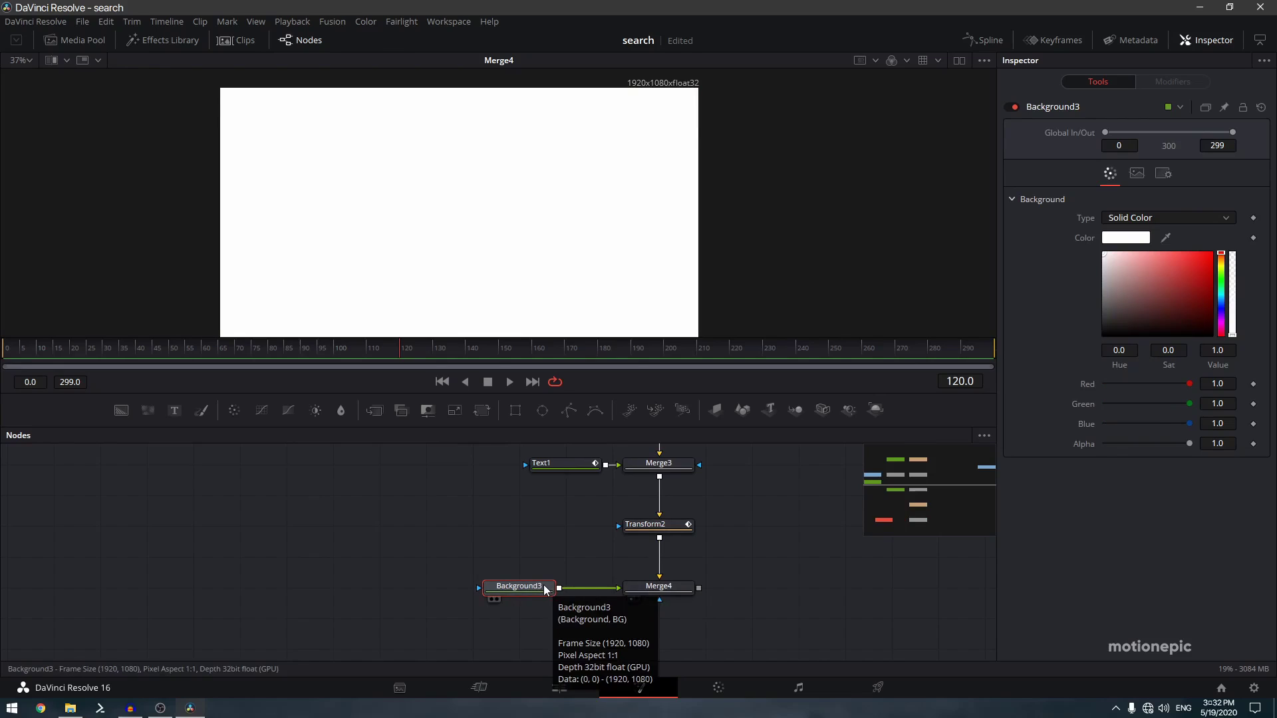
left_click(656, 591)
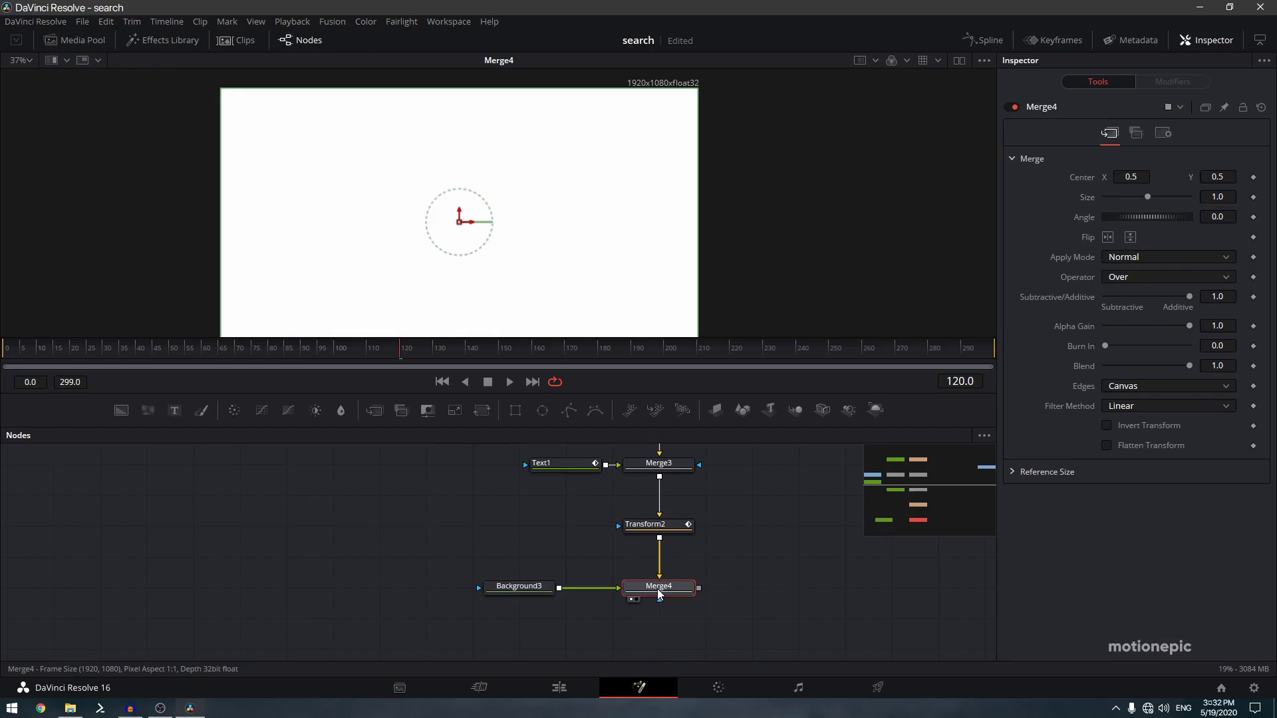
key("ctrl+t")
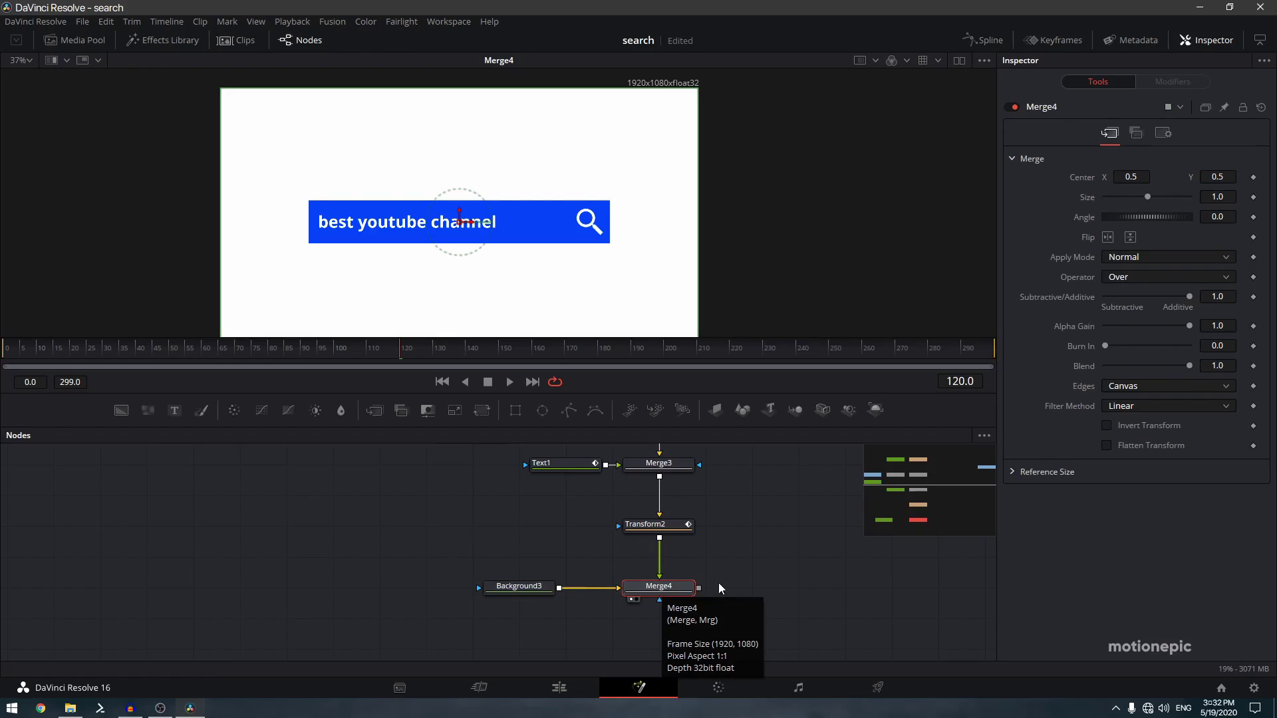
Stack Background1 and Transform1 vertically above Merge1 and insert a Drop Shadow after Transform1.
scroll(717, 584, "up", 5)
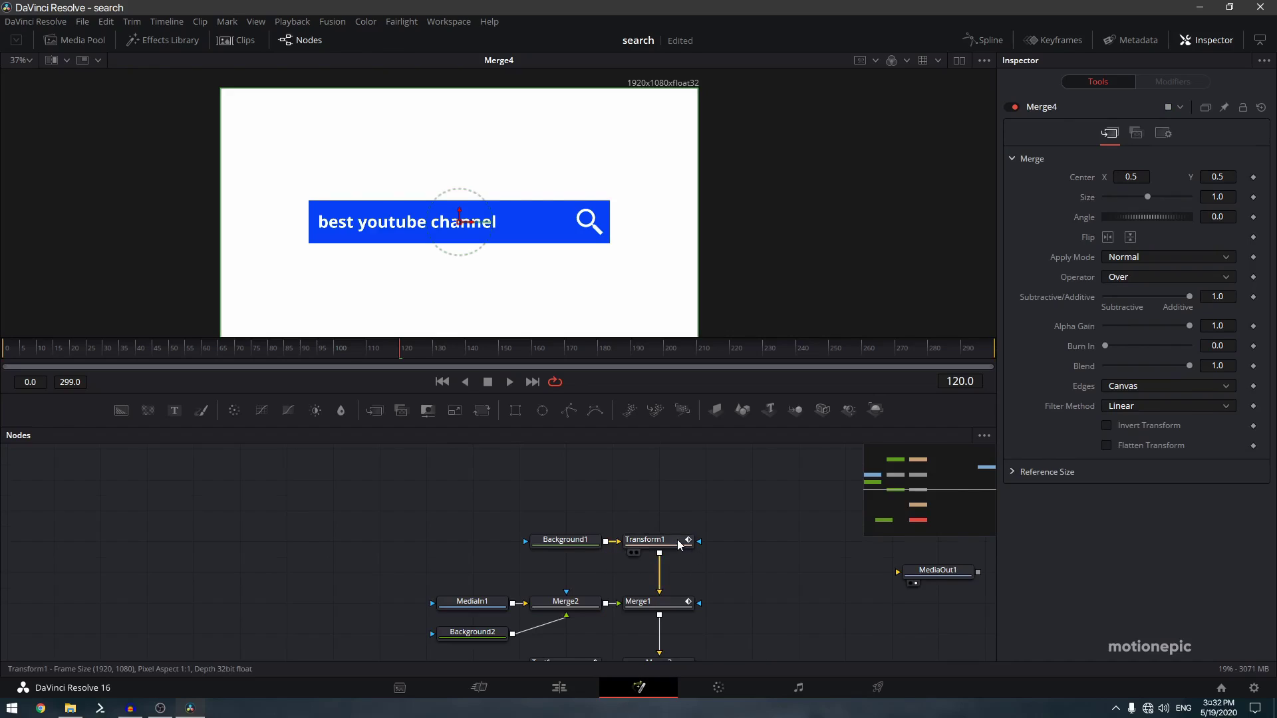
left_click(674, 544)
left_click_drag(549, 536, 677, 506)
left_click(678, 547, "ctrl")
key("shift+space")
type("drop")
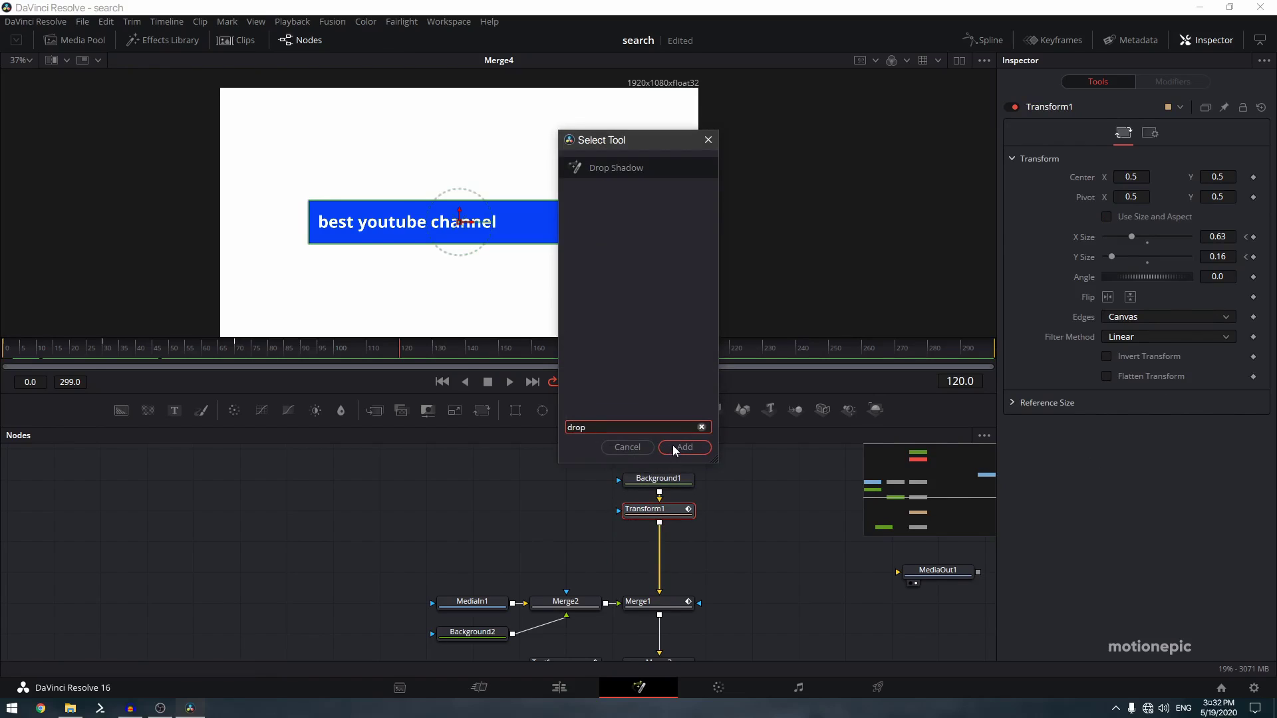
left_click(683, 447)
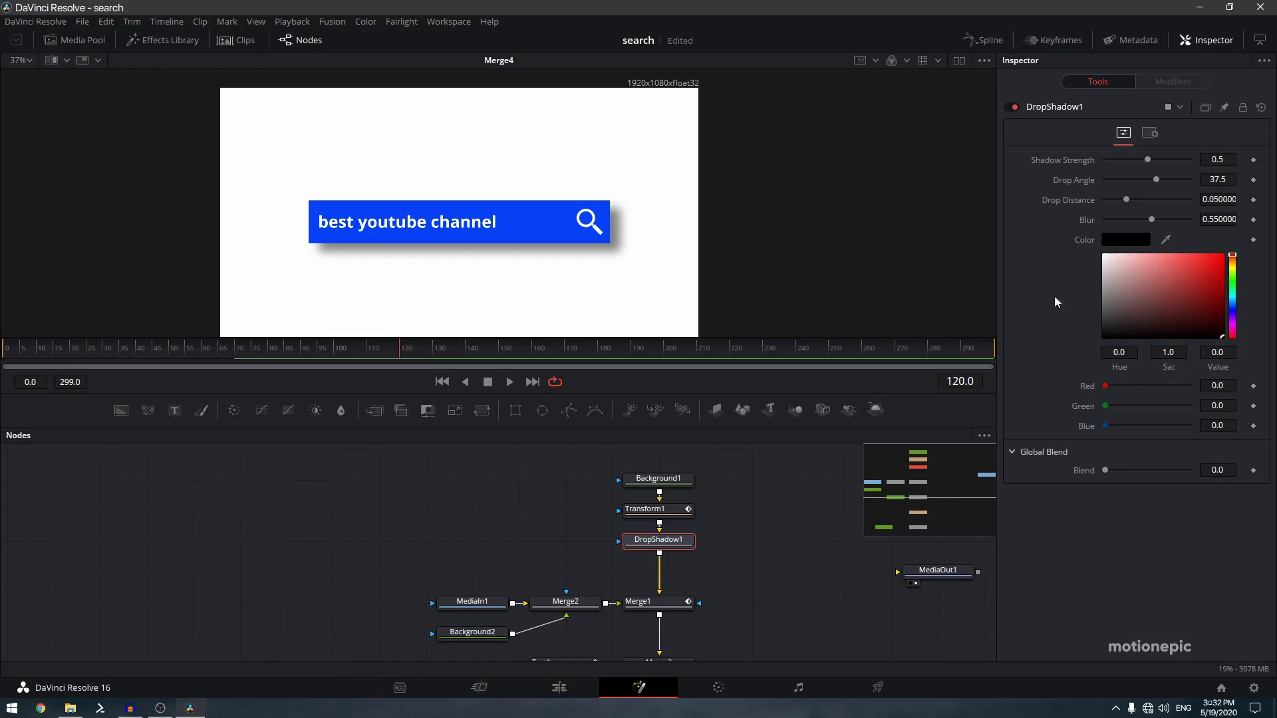
Set the drop shadow's angle to 90, strength to 0.252, distance to 0.0205 and blur to 0.543, checking the result on the search bar.
left_click(1226, 181)
type("90")
key("Tab")
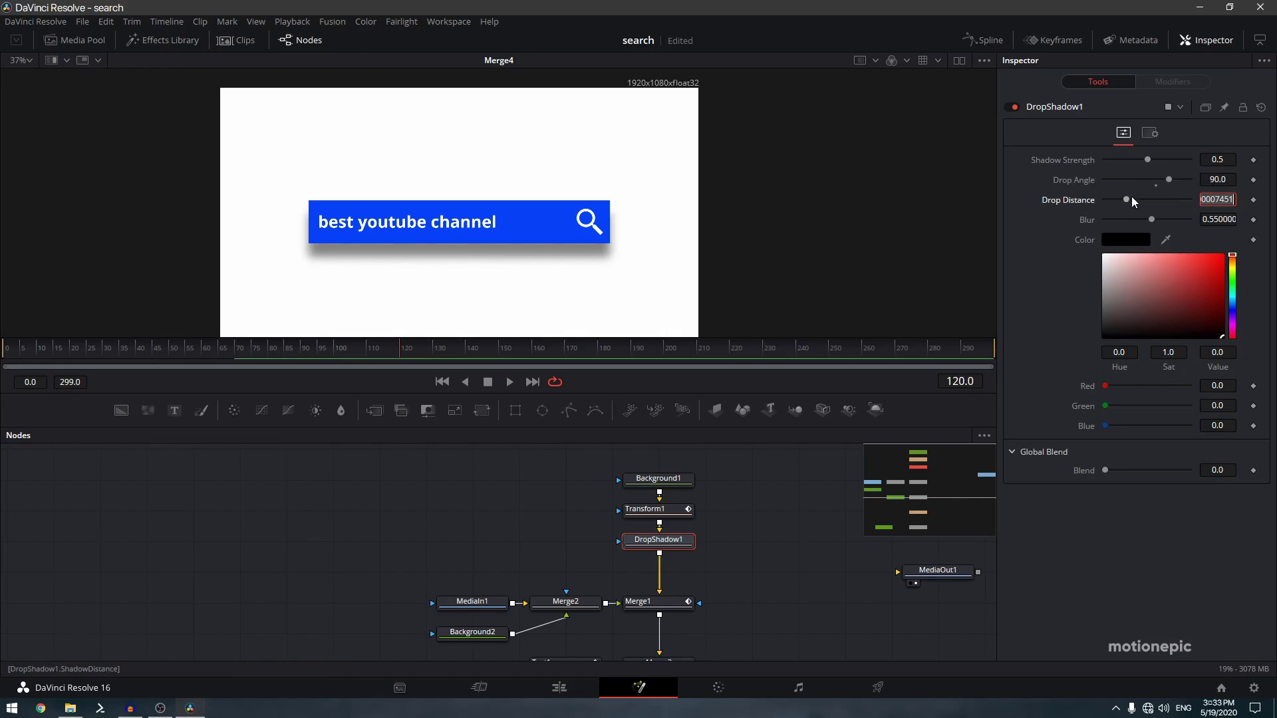
left_click_drag(1147, 158, 1112, 199)
scroll(466, 233, "down", 2)
left_click_drag(373, 347, 402, 349)
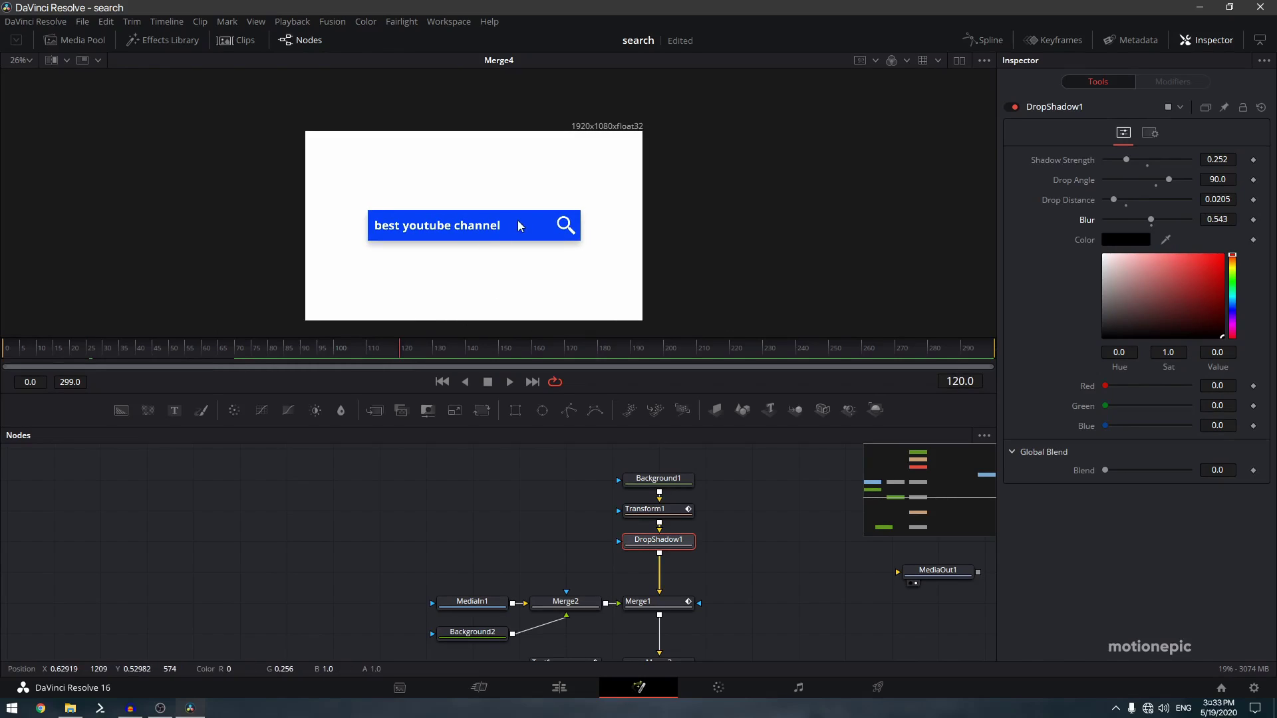
scroll(461, 262, "up", 2)
scroll(462, 262, "down", 2)
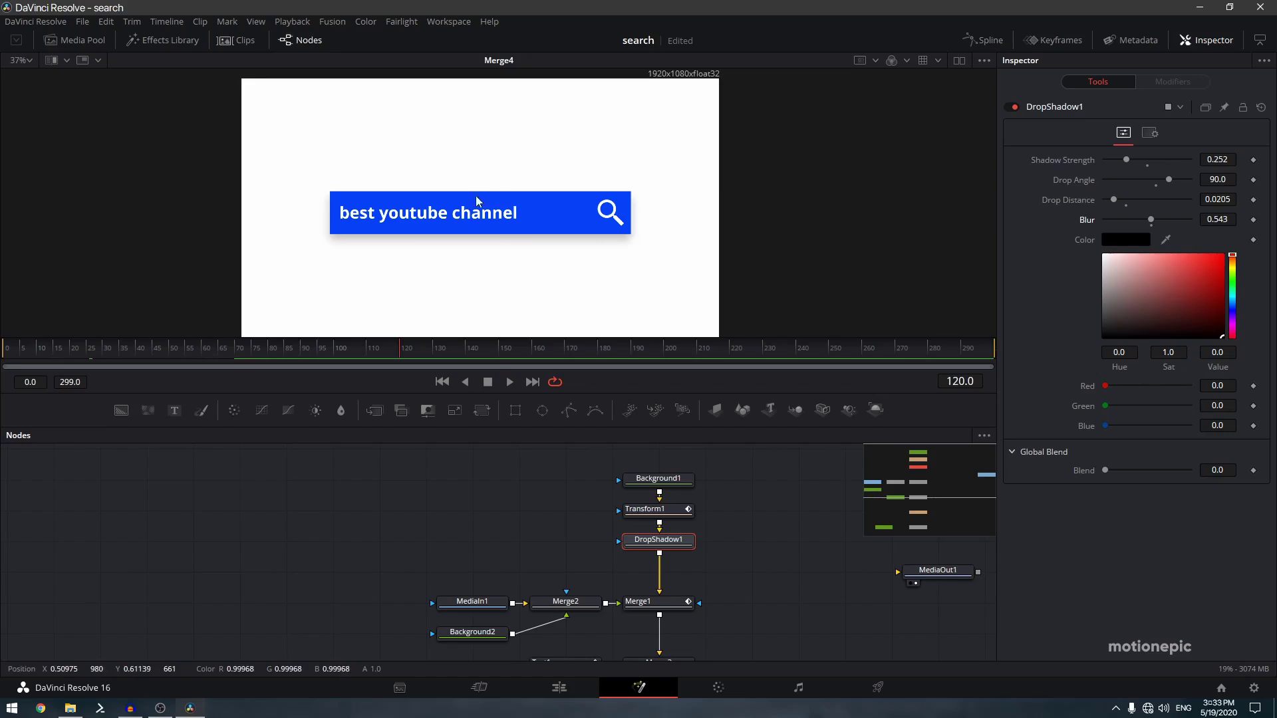
Bring the 0a63Z[0-0]N.jpg image into the node graph, merge it over Merge4 and show the new merge in the viewer.
left_click_drag(547, 257, 635, 233)
scroll(337, 482, "down", 8)
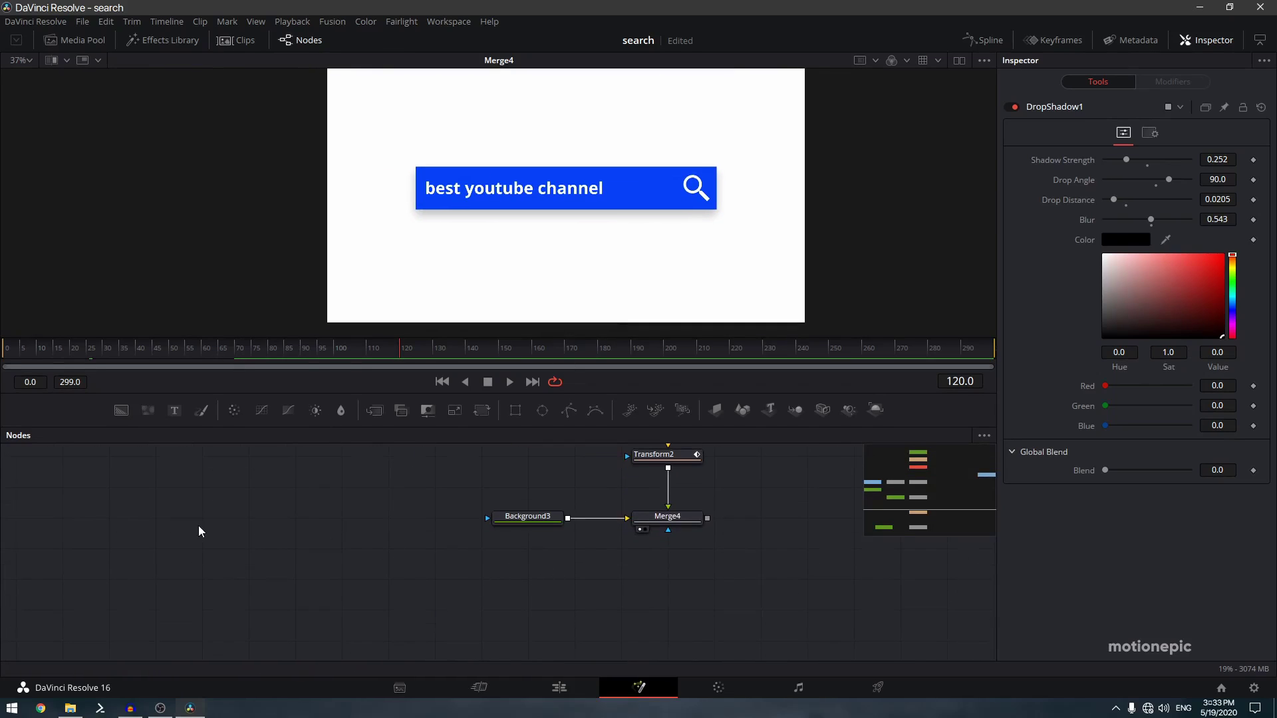
left_click(69, 44)
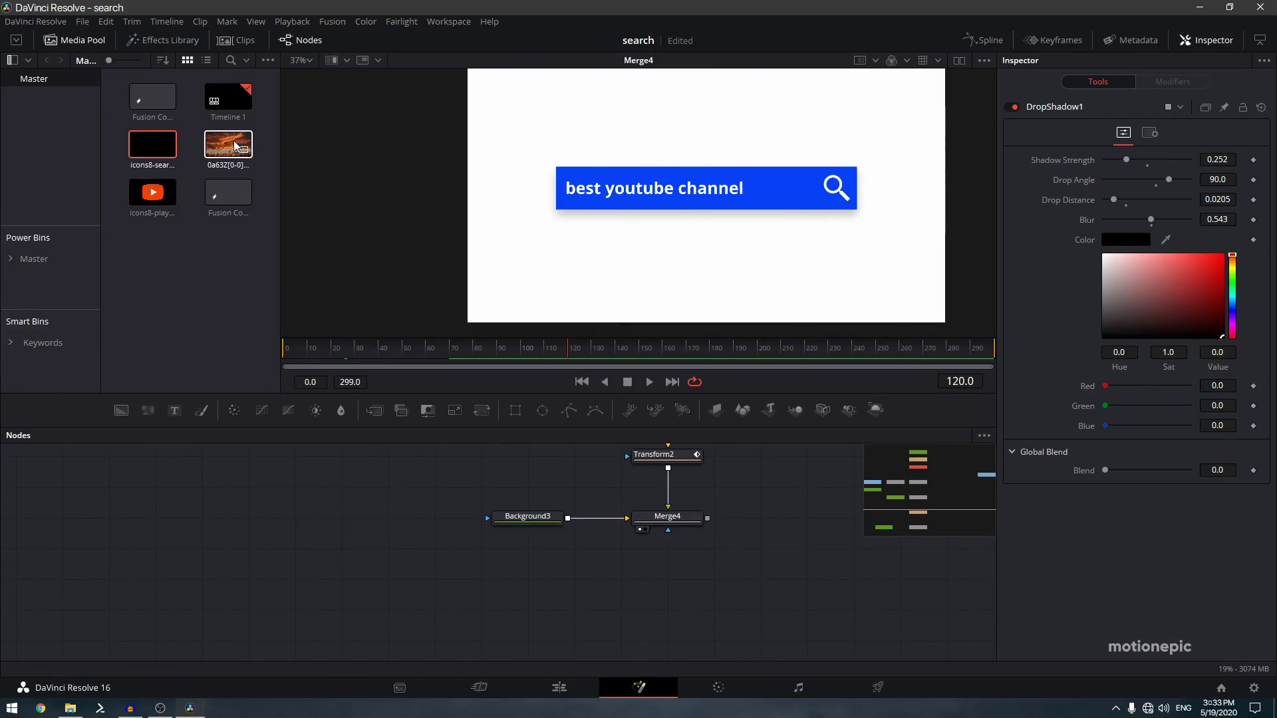
left_click_drag(238, 146, 512, 584)
left_click(75, 40)
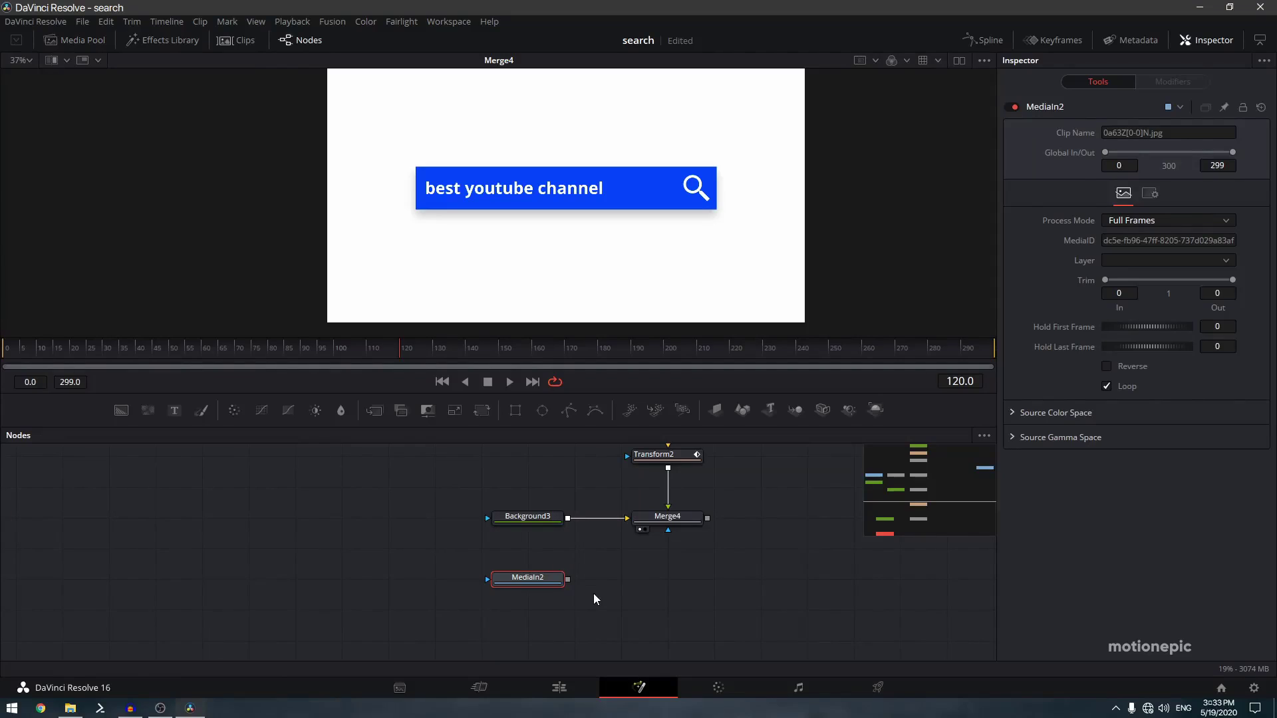
left_click_drag(568, 580, 705, 520)
left_click_drag(683, 584, 621, 233)
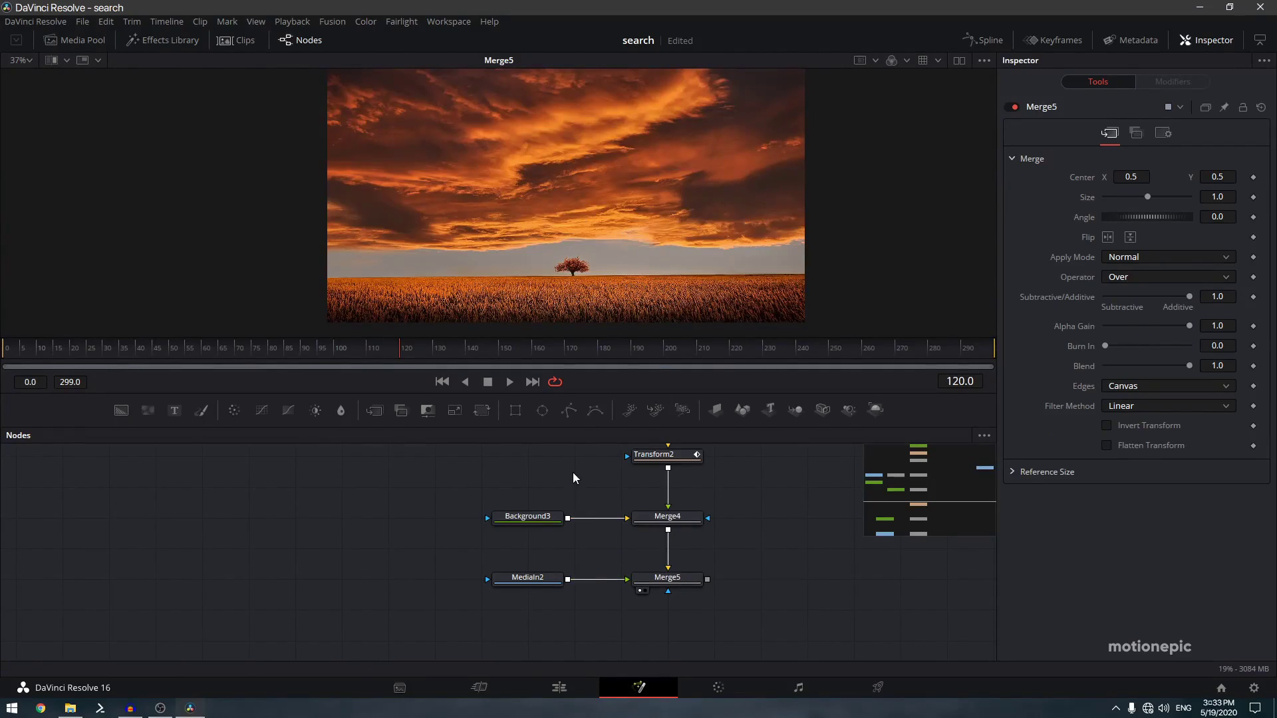
Mask the MediaIn2 image with an Ellipse placed beside it and link the ellipse's Width to its Height with an expression.
left_click(521, 579)
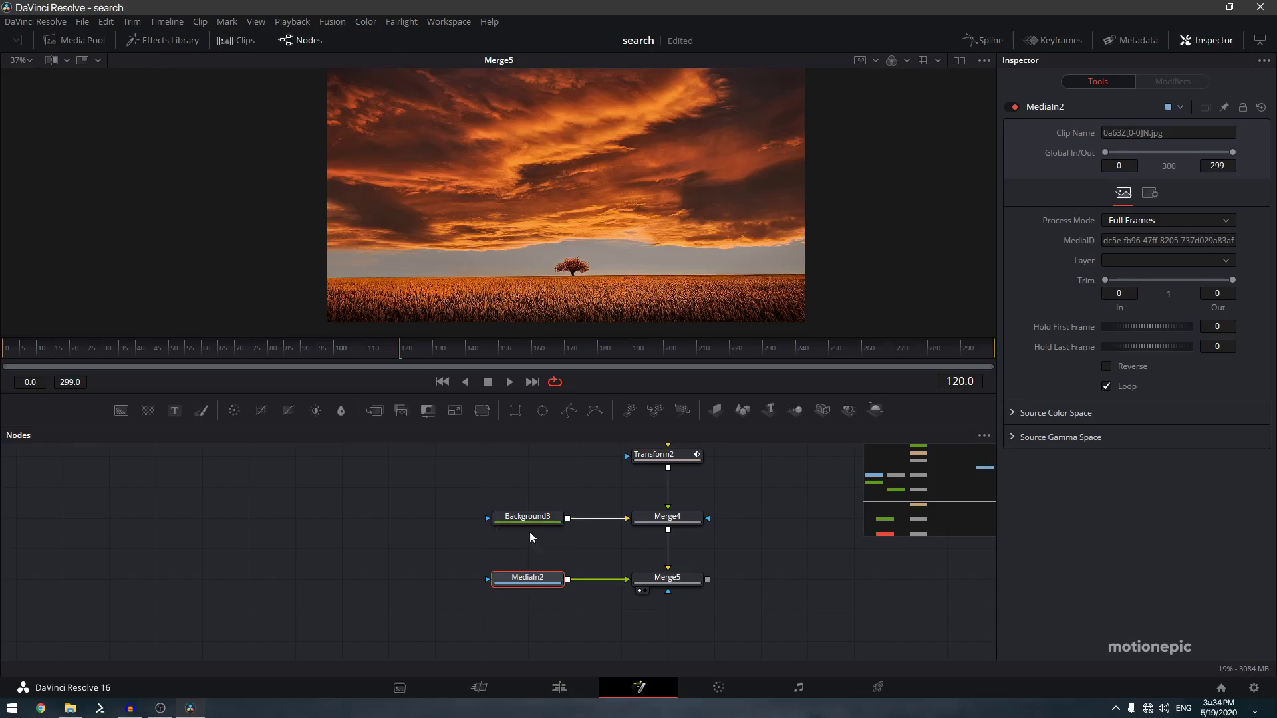
left_click(542, 415)
left_click_drag(528, 553, 447, 579)
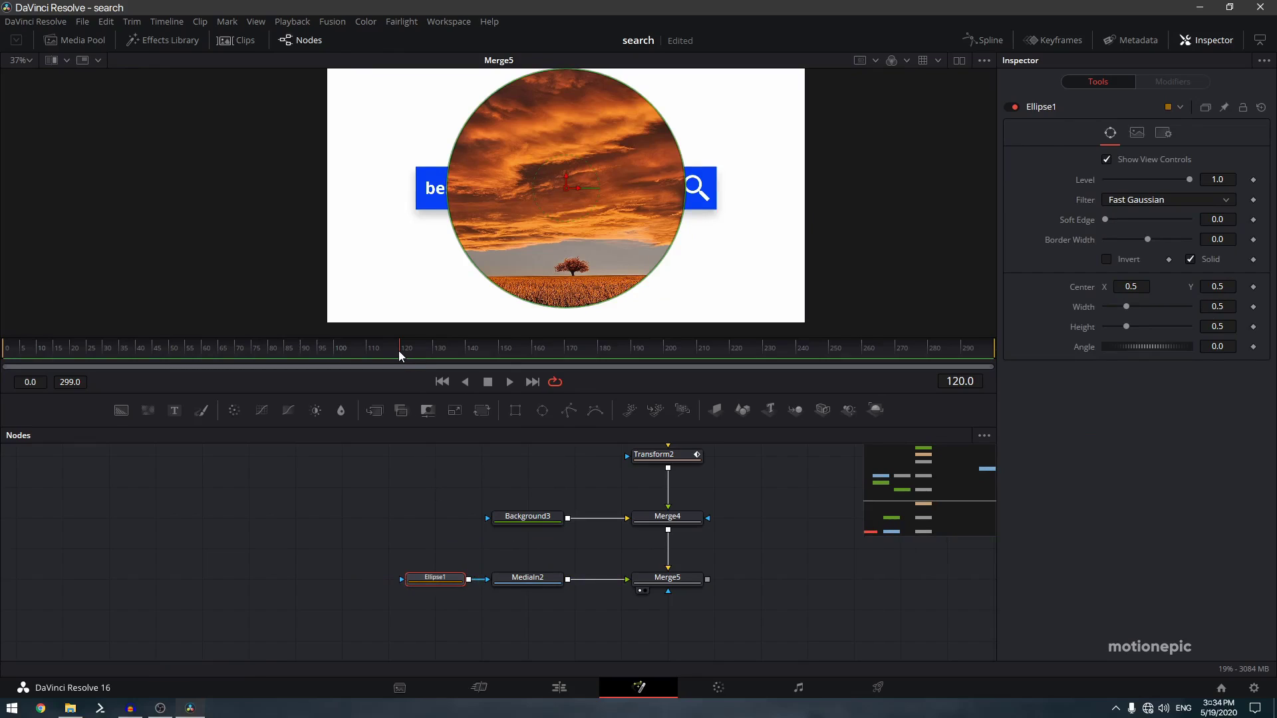
right_click(1082, 310)
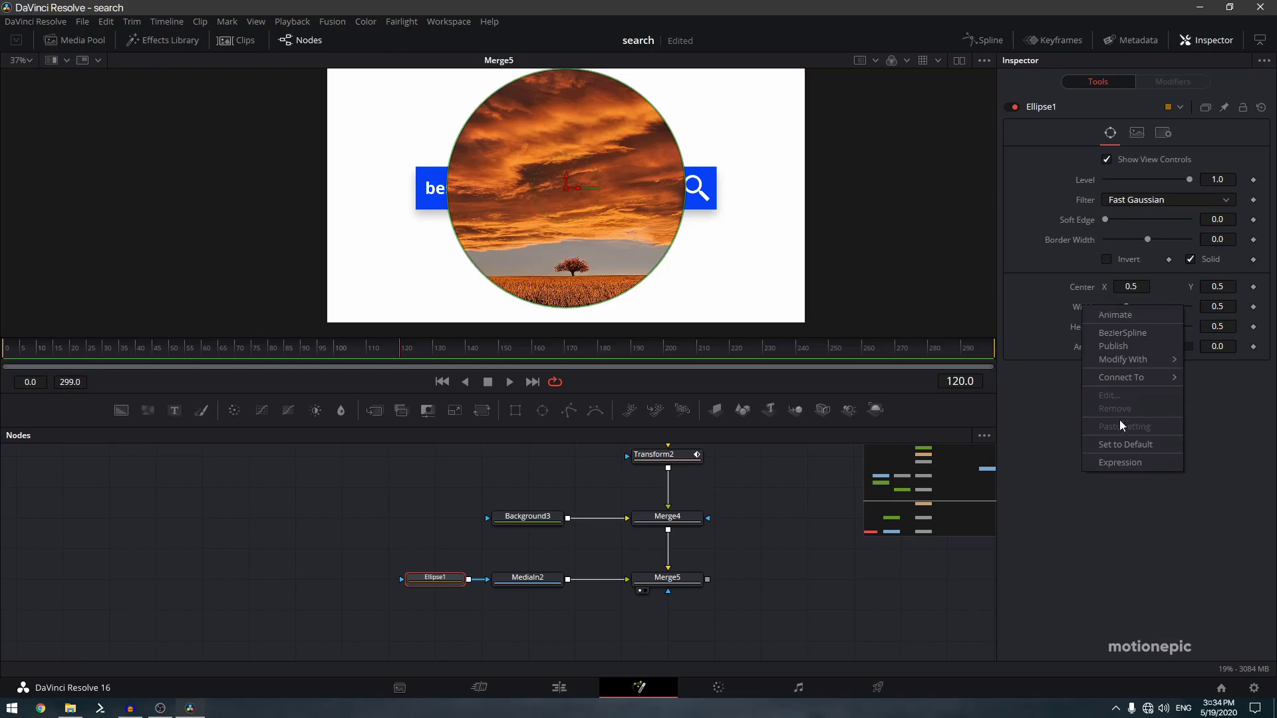
left_click(1126, 464)
left_click_drag(1108, 327, 1079, 350)
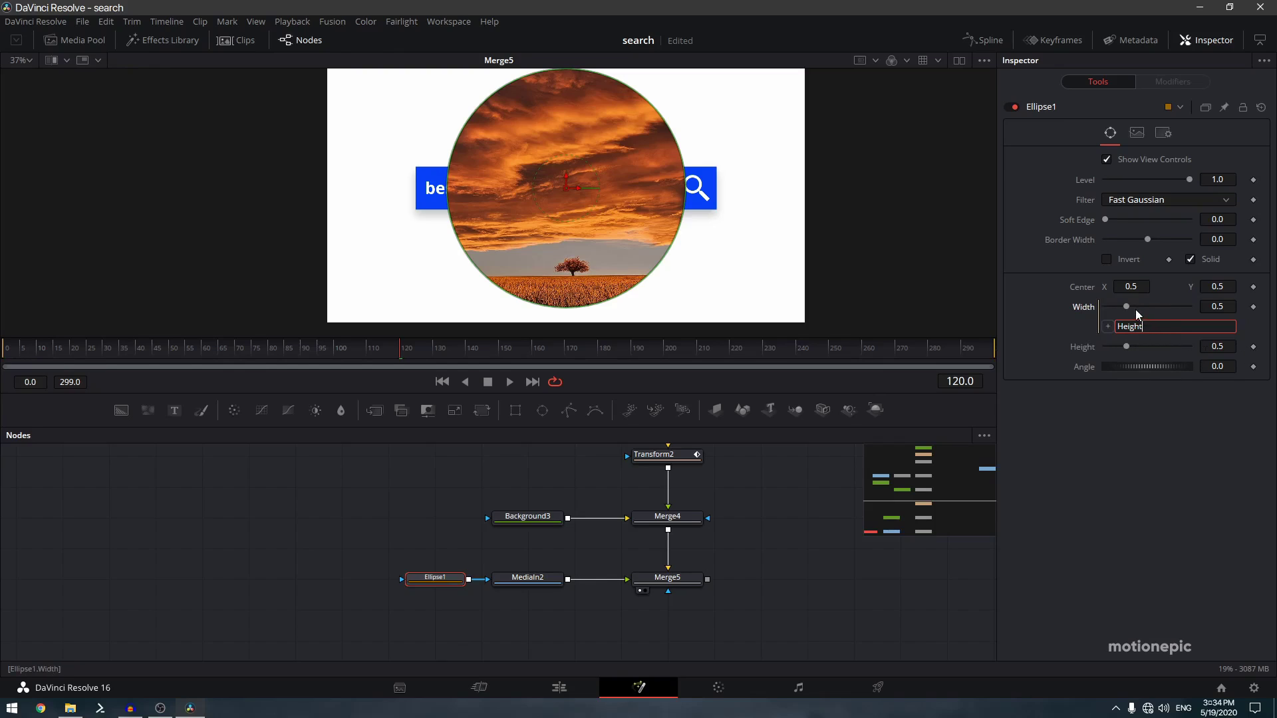
Animate Ellipse1's Height from 0.0 on frame 120 to 1.213 on frame 170 to reveal the whole image.
left_click(1253, 347)
left_click_drag(1126, 347, 906, 354)
left_click_drag(404, 353, 569, 356)
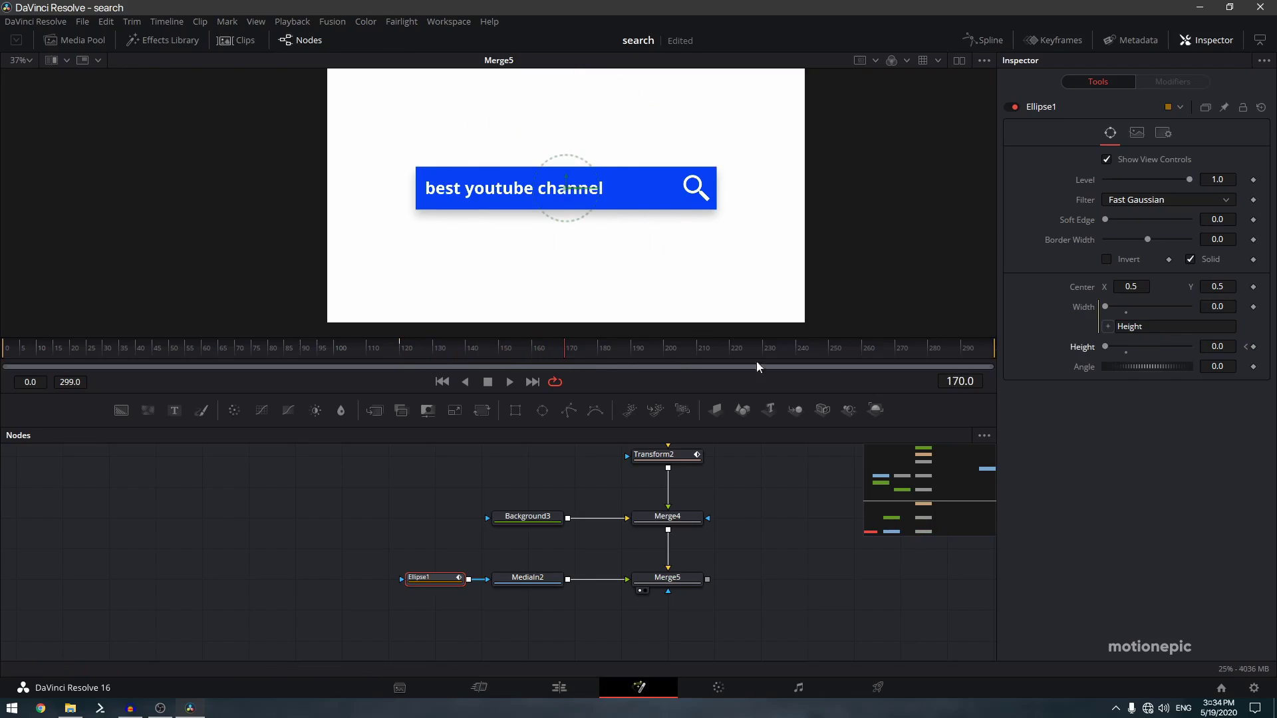
left_click_drag(1107, 347, 1157, 348)
Bring the icons8-play-button image into the node graph, merge it over Merge5 and show the new merge in the viewer.
left_click(75, 40)
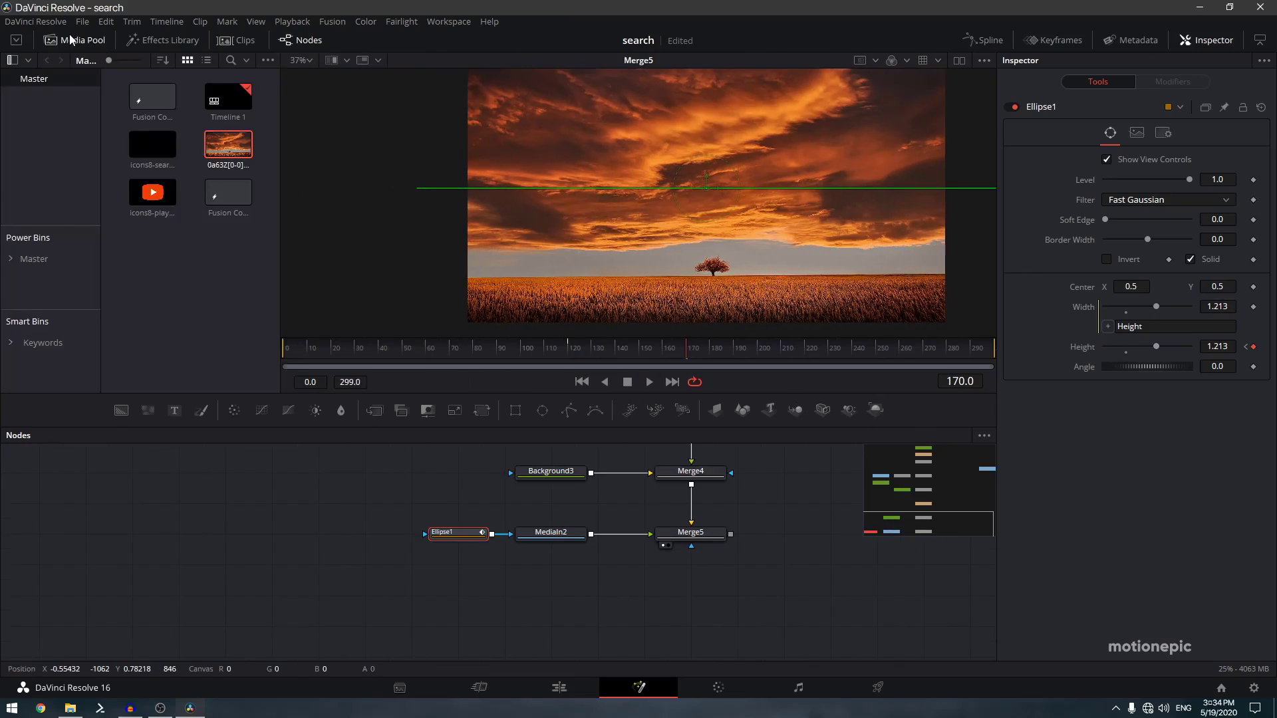
left_click_drag(147, 206, 548, 599)
left_click(101, 41)
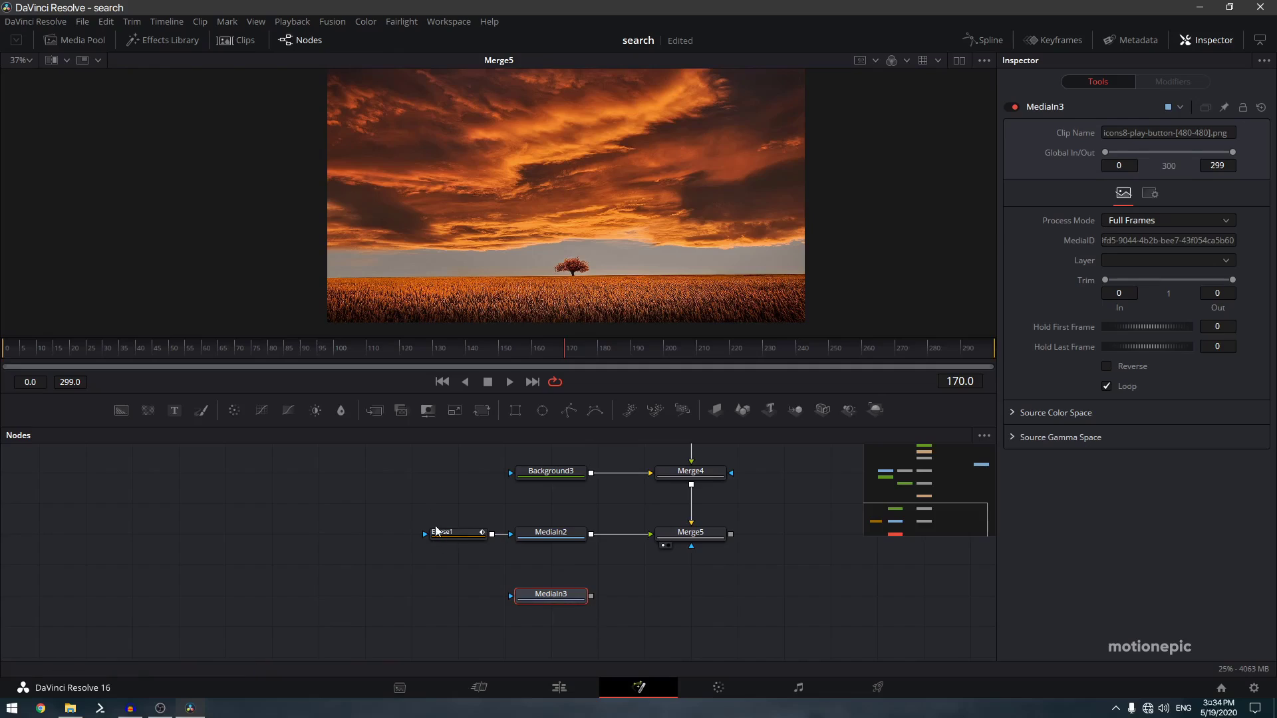
left_click_drag(591, 597, 731, 535)
left_click_drag(712, 597, 602, 221)
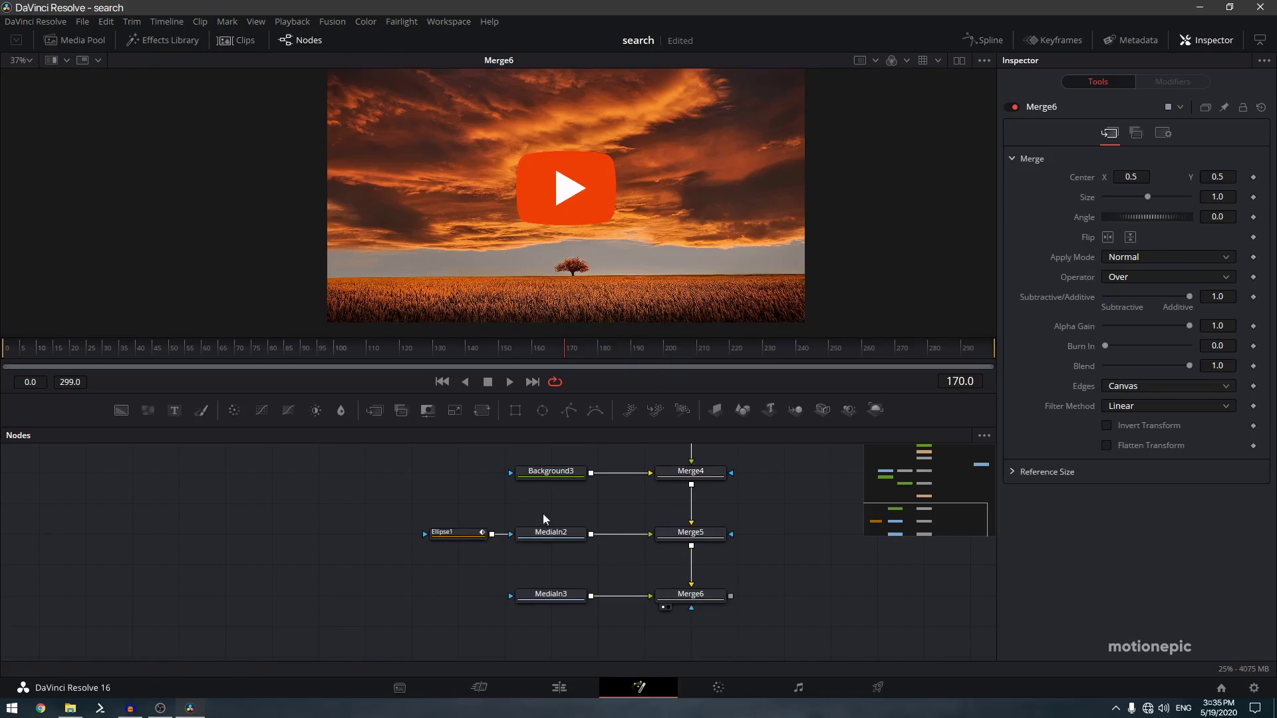
Add an Ellipse mask to the MediaIn3 play-button image and place it beside that node, below Ellipse1.
left_click(541, 596)
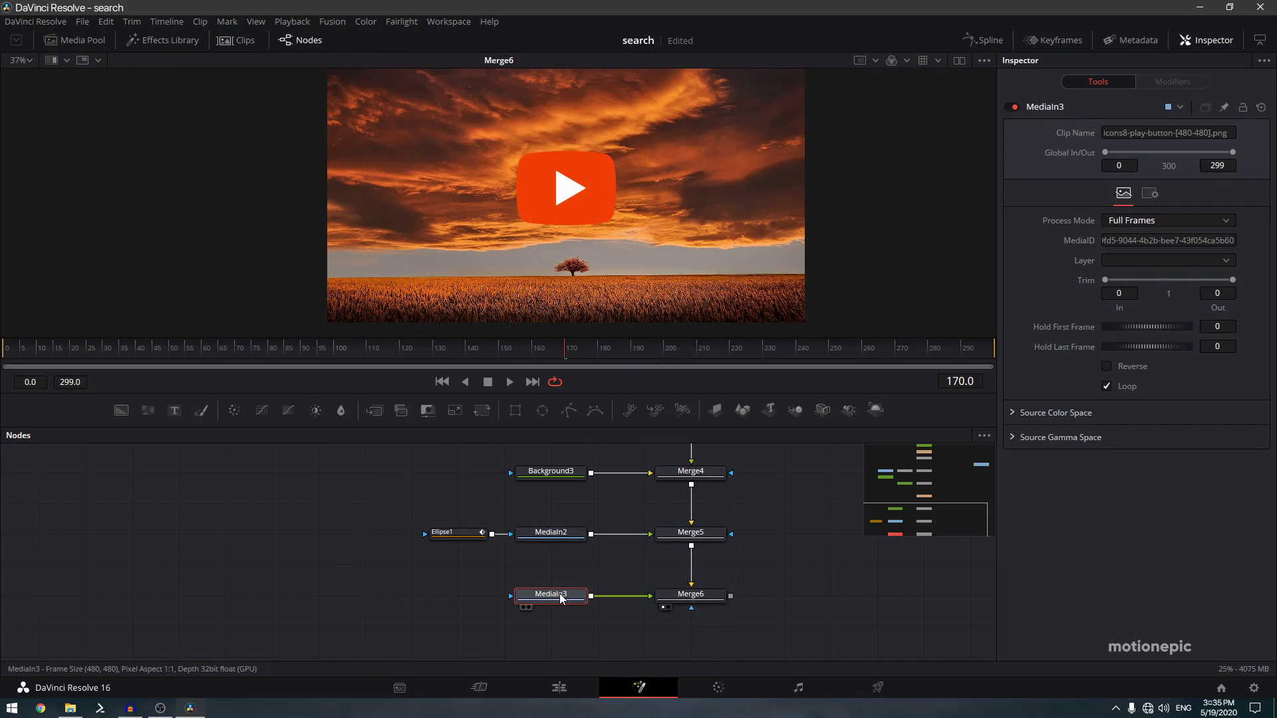
left_click(542, 411)
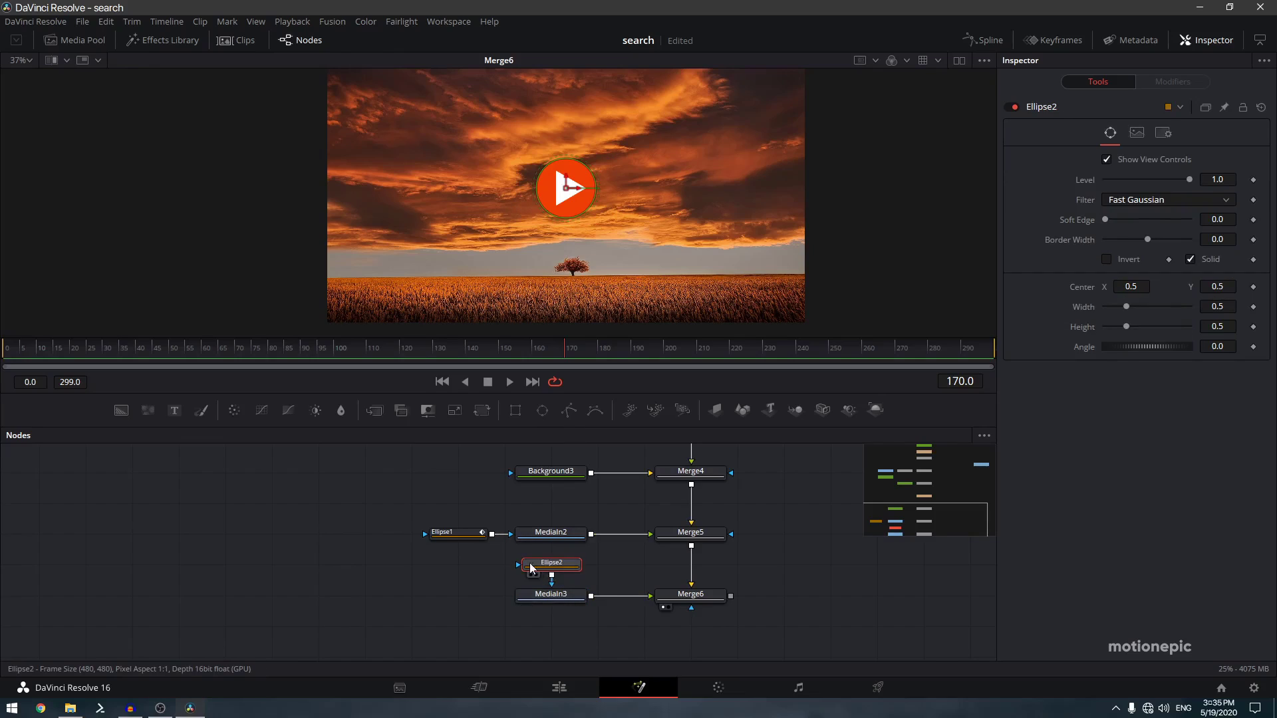
left_click_drag(534, 569, 436, 592)
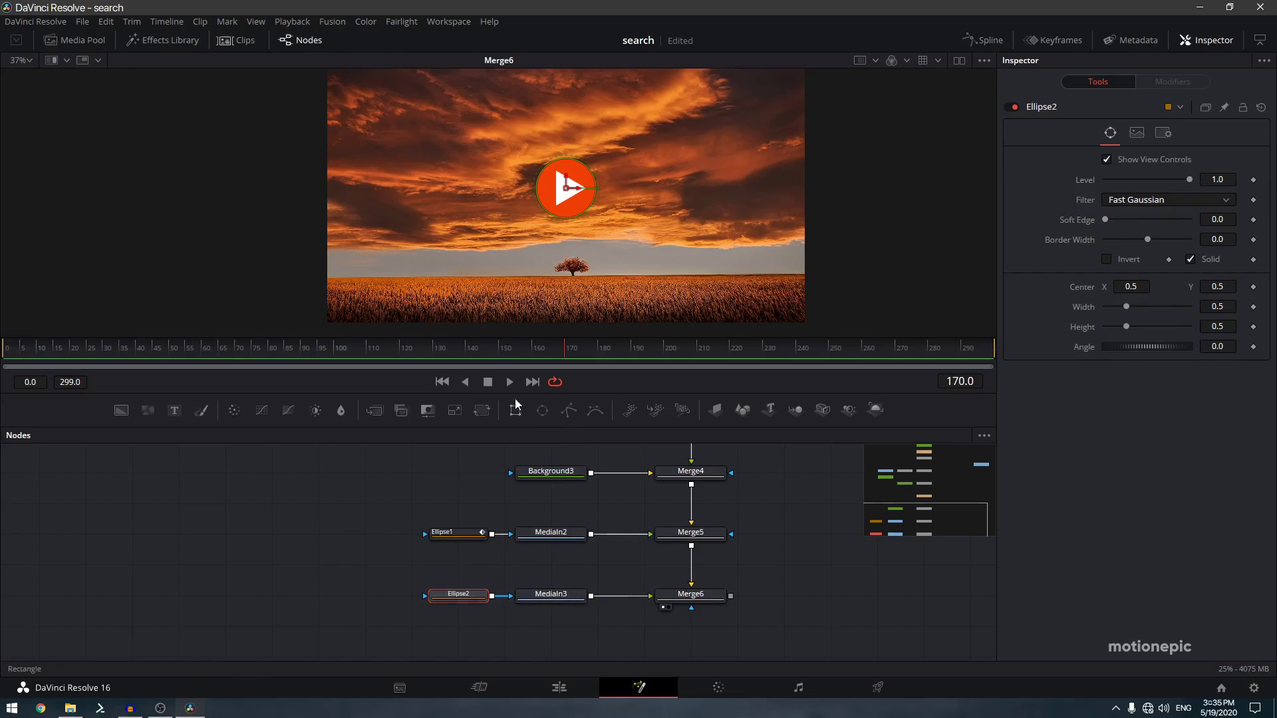
Link Ellipse2's Width to its Height with an expression and animate Height from 0.0 on frame 120 to 1.165 on frame 150.
left_click(403, 353)
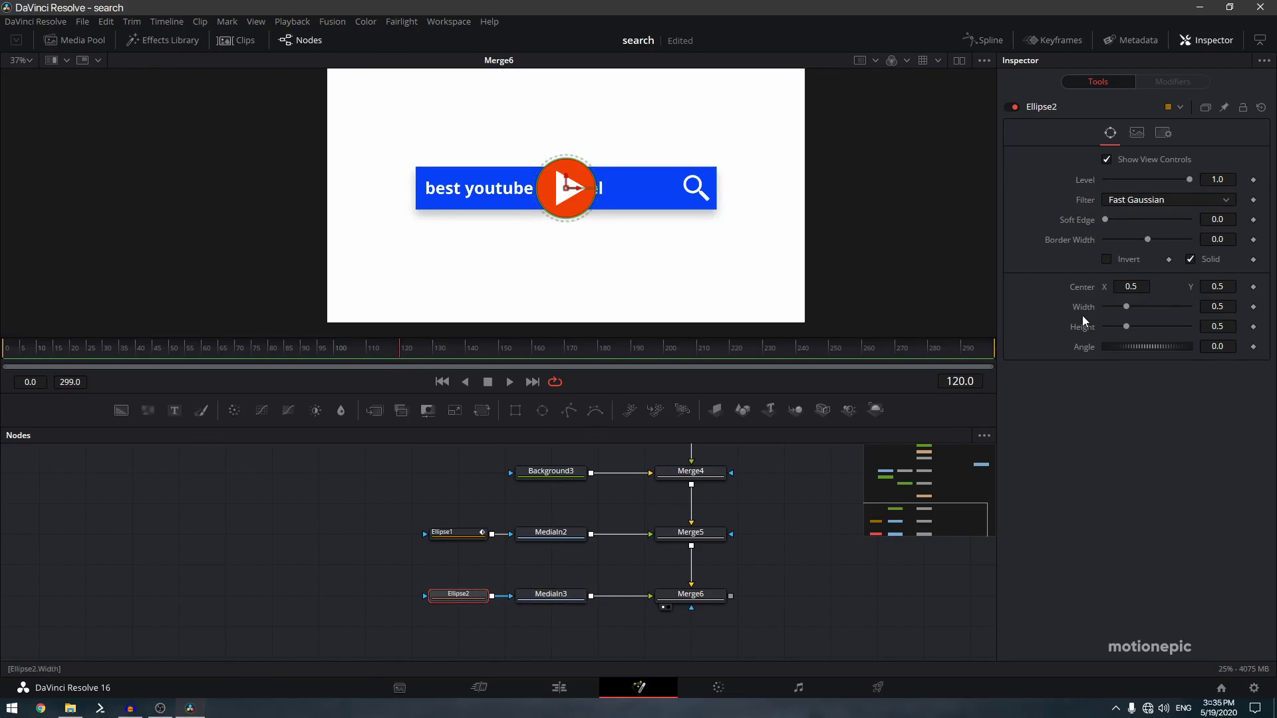
right_click(1084, 314)
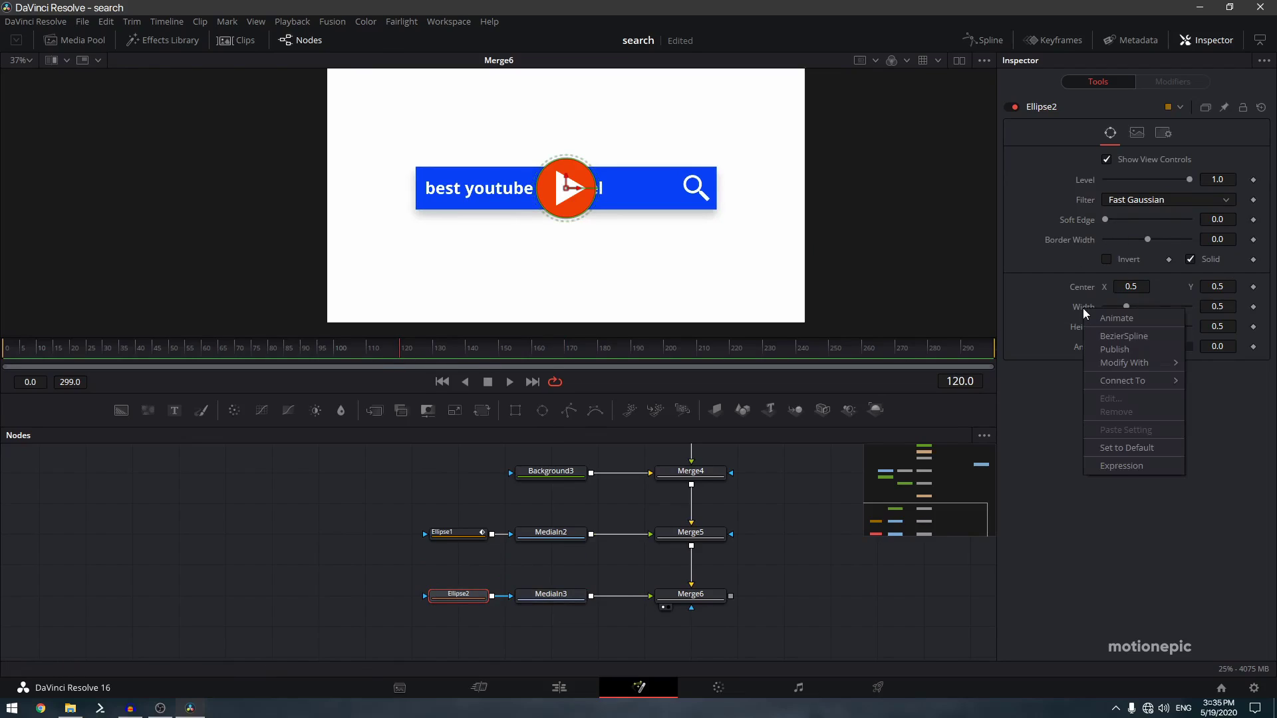
left_click(1124, 463)
left_click_drag(1107, 326, 1256, 354)
left_click_drag(1126, 347, 1104, 347)
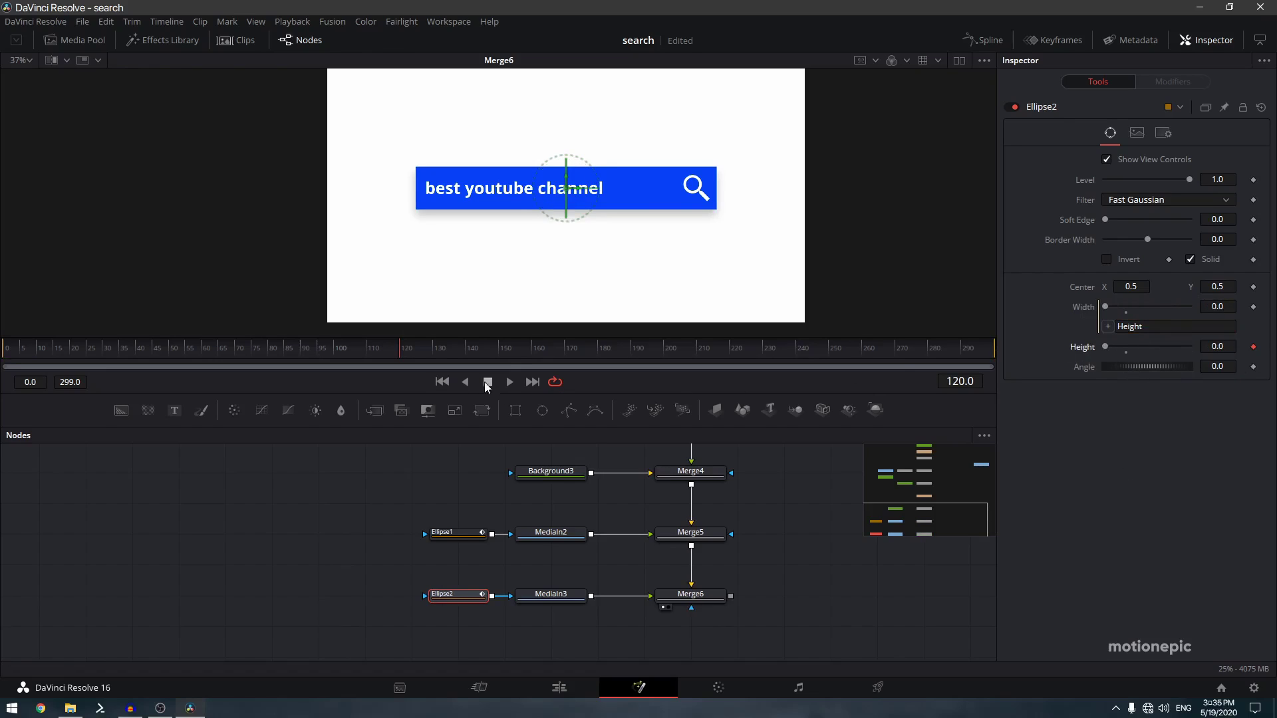
left_click(499, 348)
left_click_drag(499, 347, 500, 348)
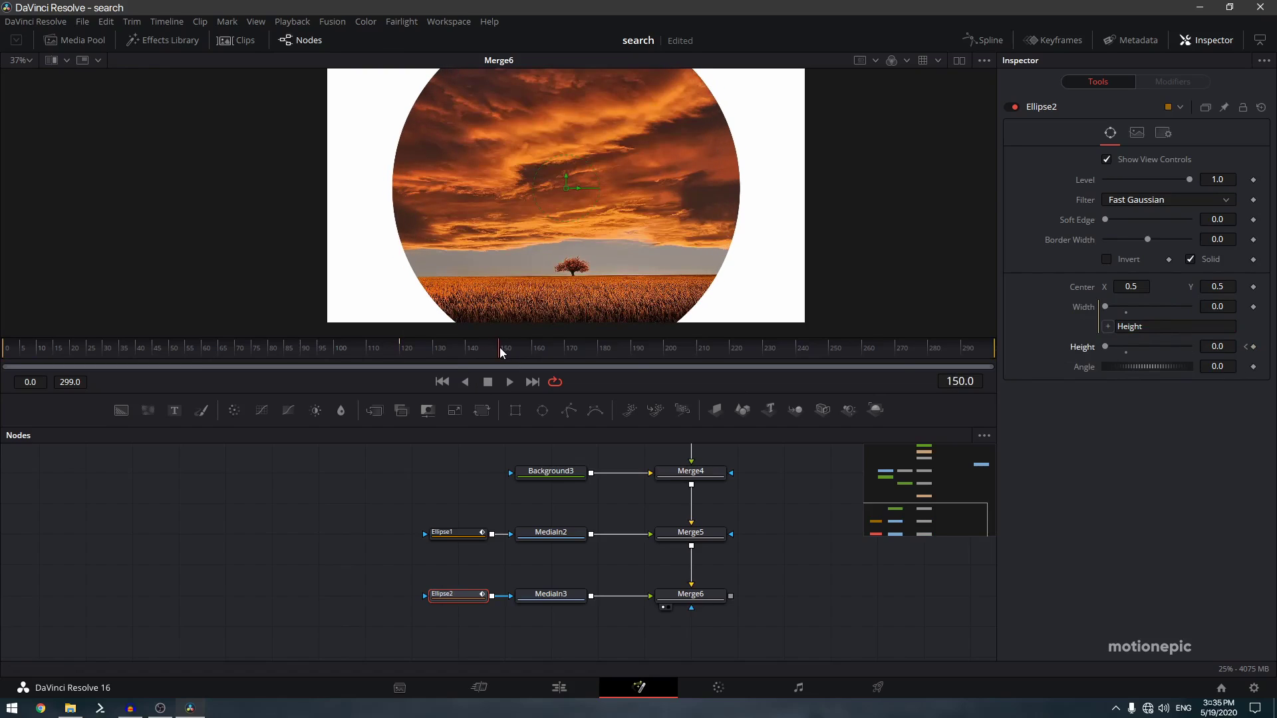
left_click_drag(1107, 345, 1155, 345)
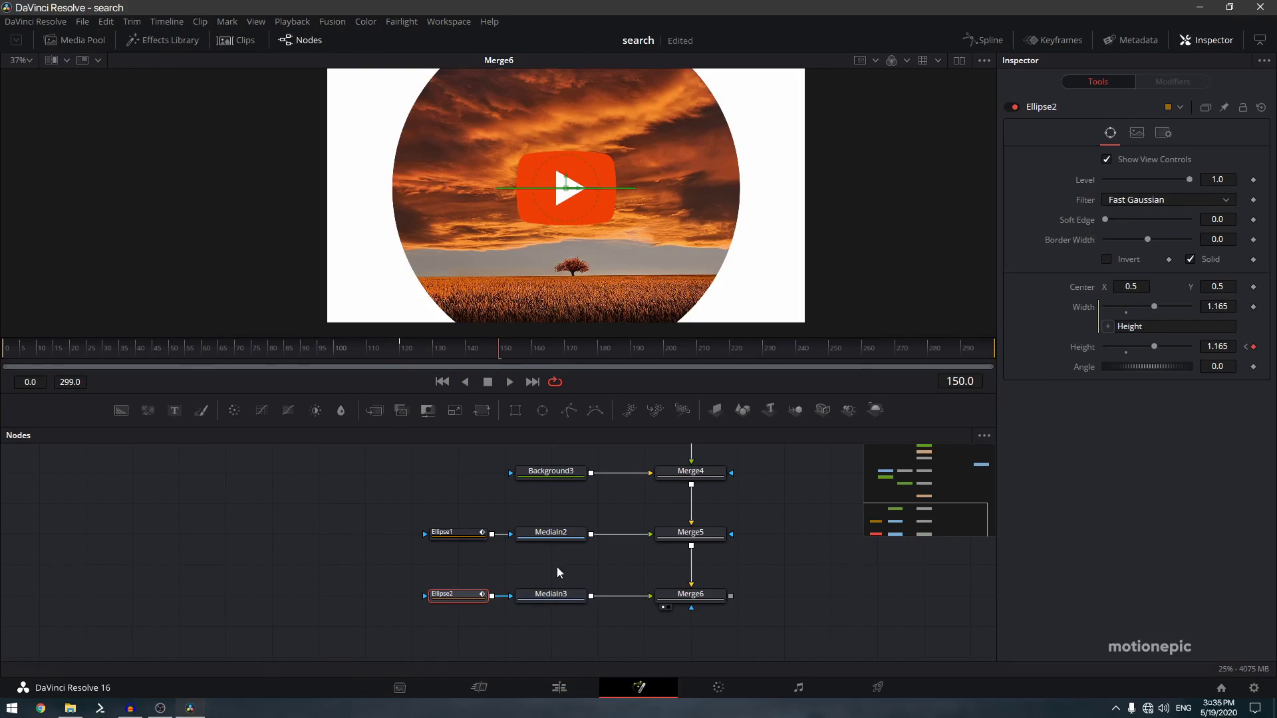
Shrink the play-button icon by setting Merge6's Size to 0.58.
left_click(674, 601)
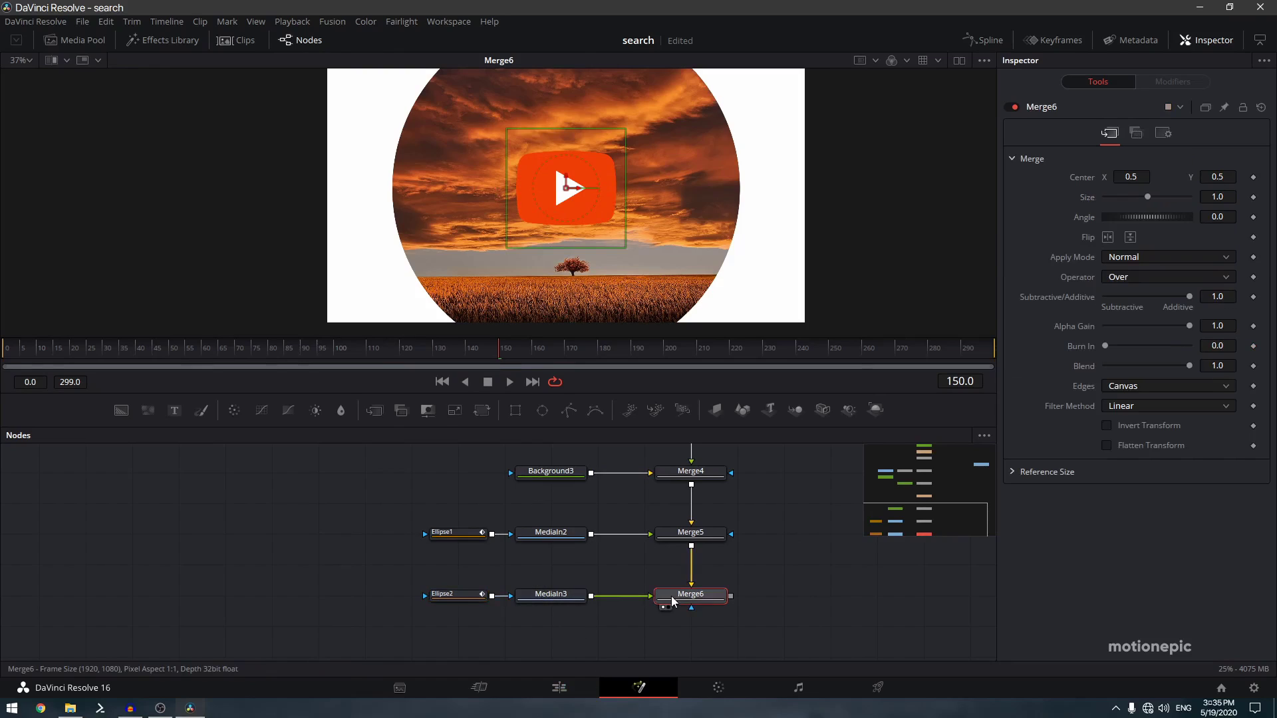
left_click_drag(1145, 193, 1130, 194)
Add a Text node below MediaIn3, merge it over Merge6 and show the new merge in the viewer.
scroll(225, 501, "down", 2)
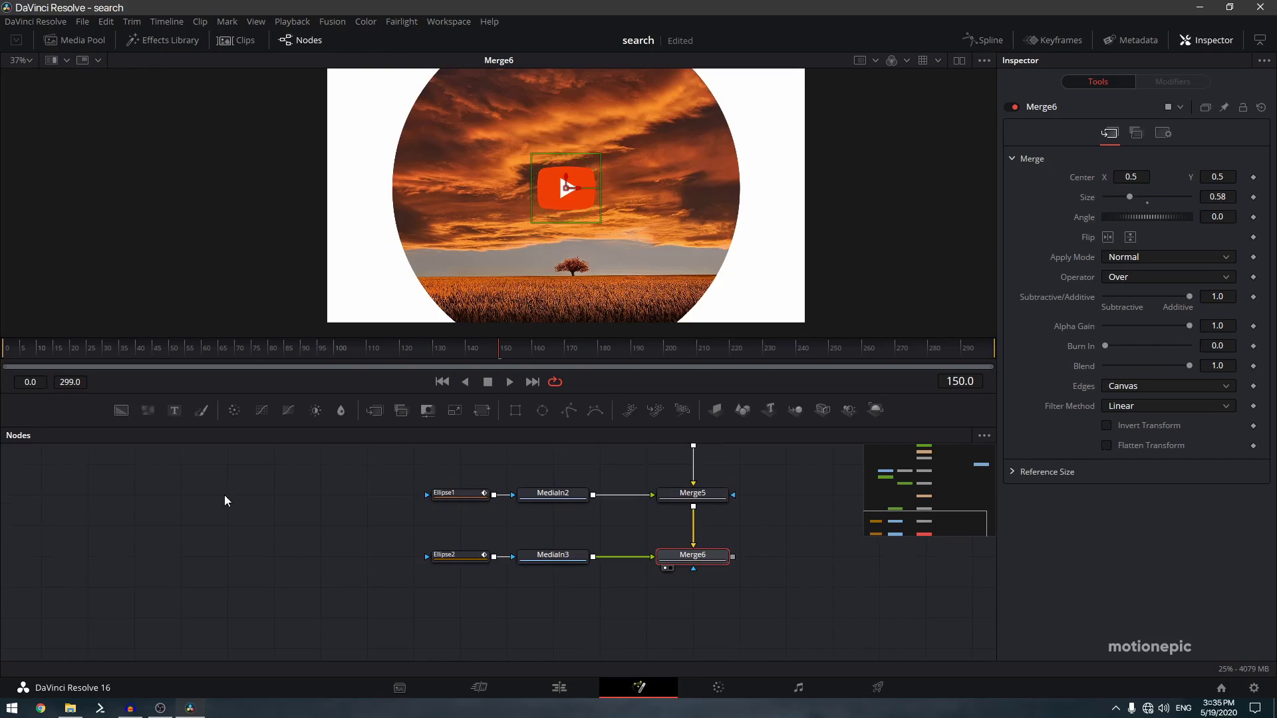
left_click_drag(178, 412, 640, 258)
left_click(742, 598)
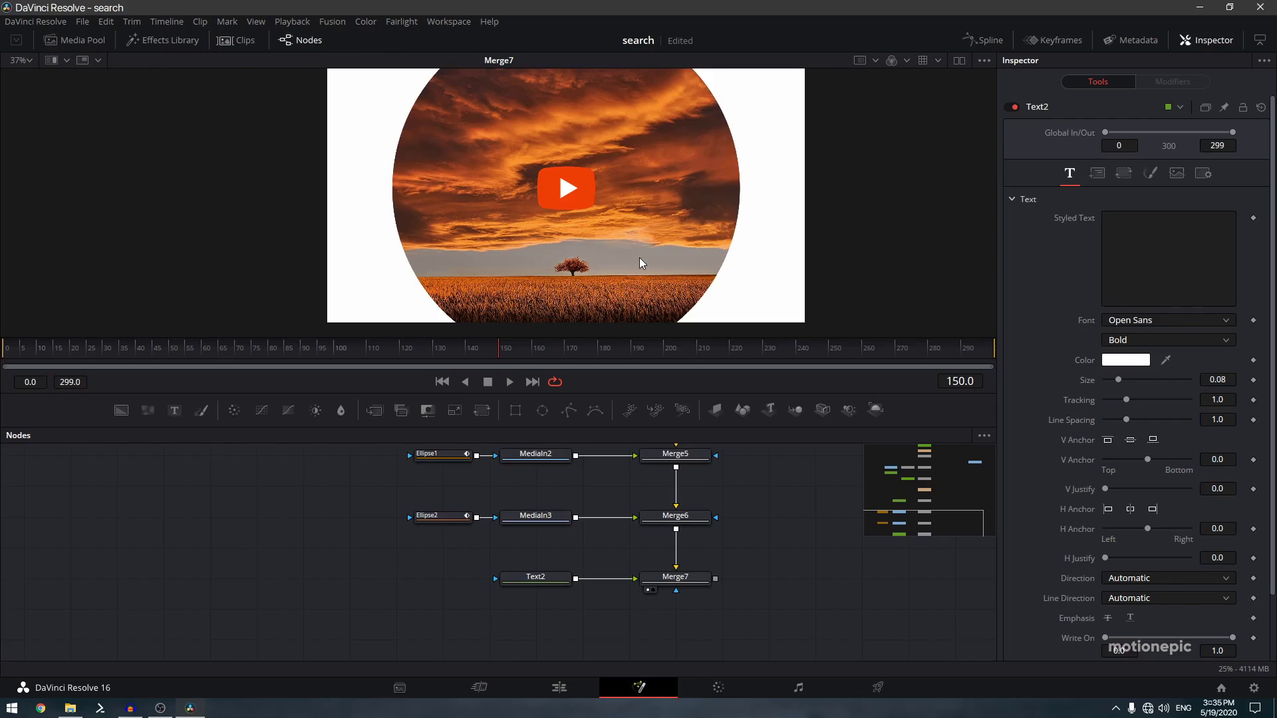
left_click_drag(555, 397, 555, 437)
Enter "channel name" as Text2's text, place it just below the play button and set its Size to 0.0413.
left_click(533, 620)
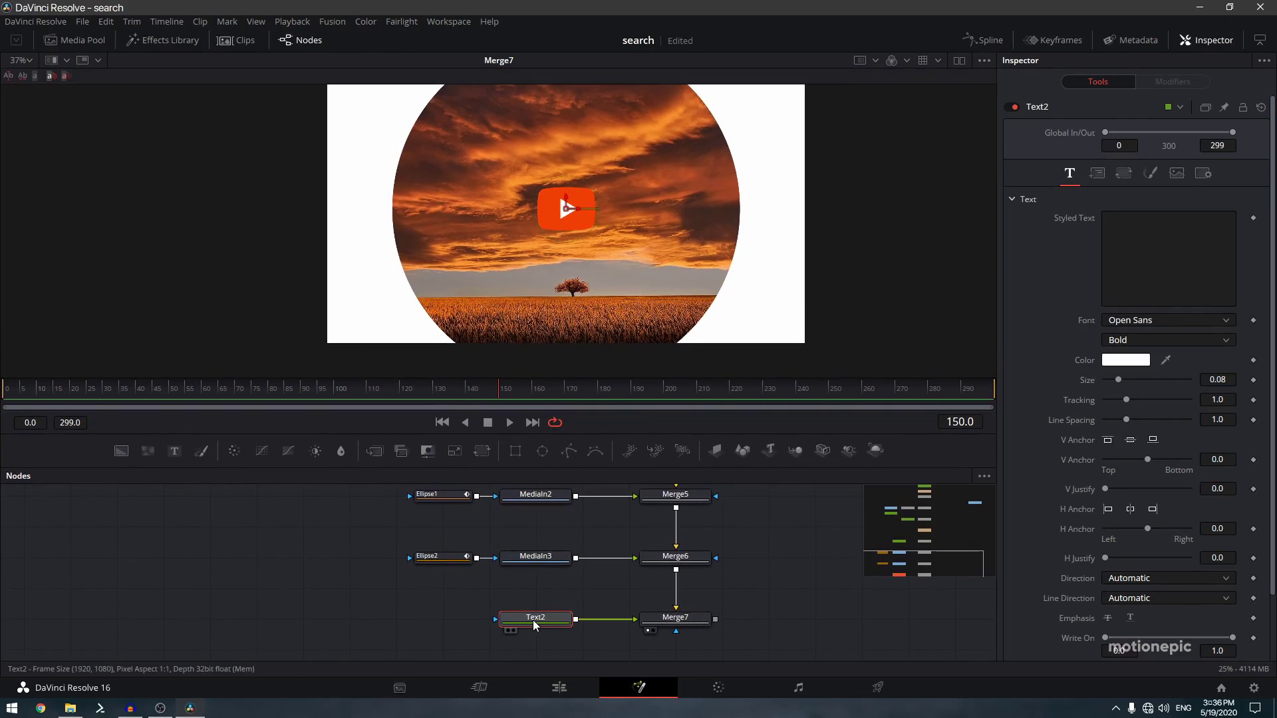
left_click(1129, 227)
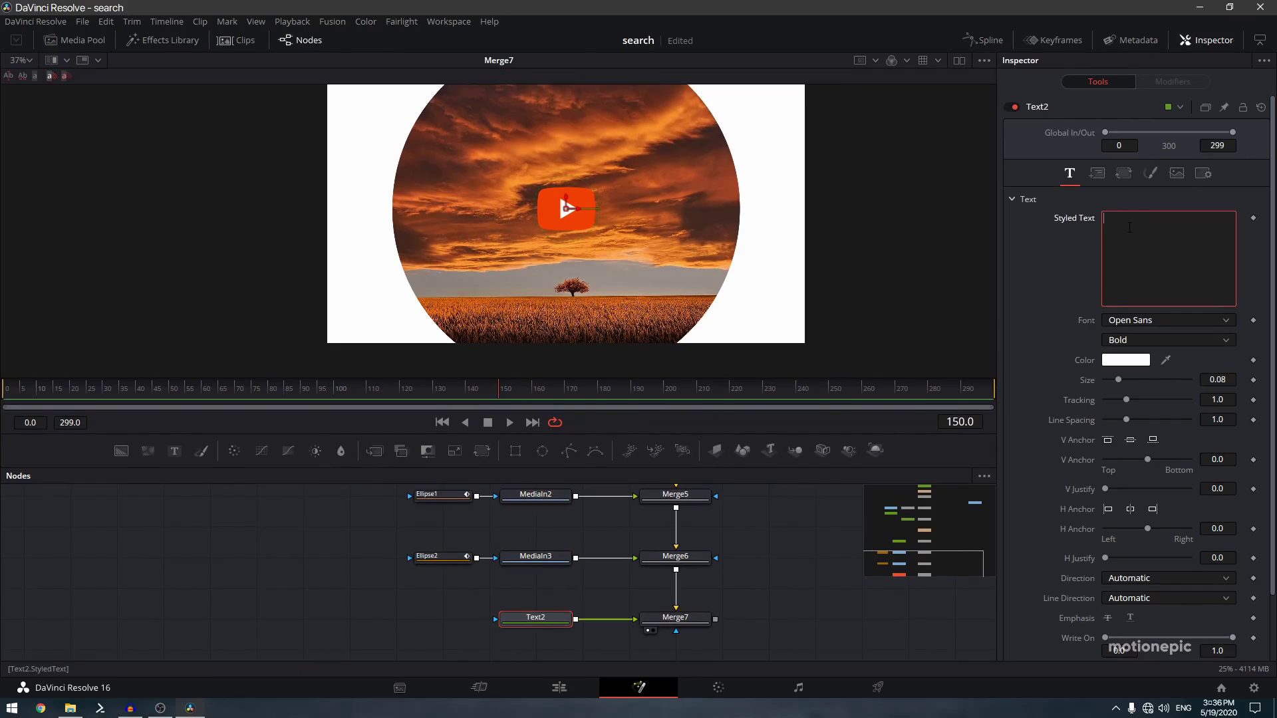
type("channel name")
left_click(565, 196)
left_click_drag(566, 197, 562, 238)
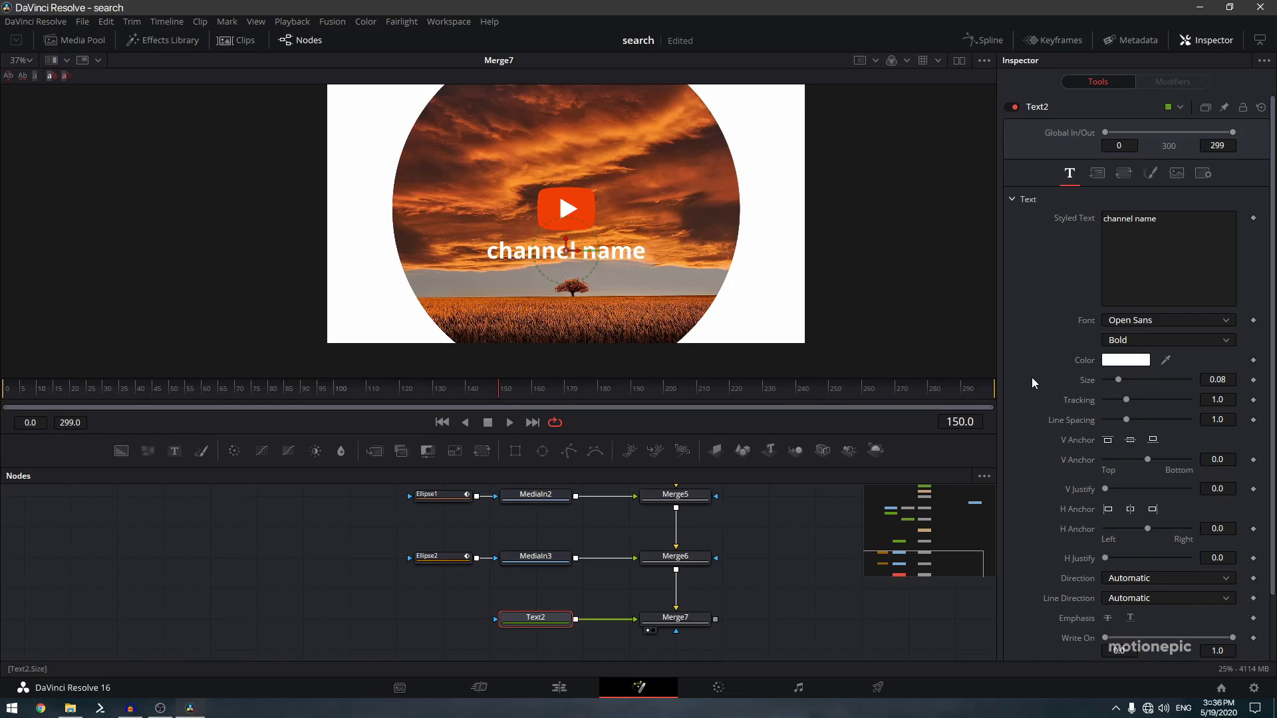
left_click_drag(1118, 379, 1111, 380)
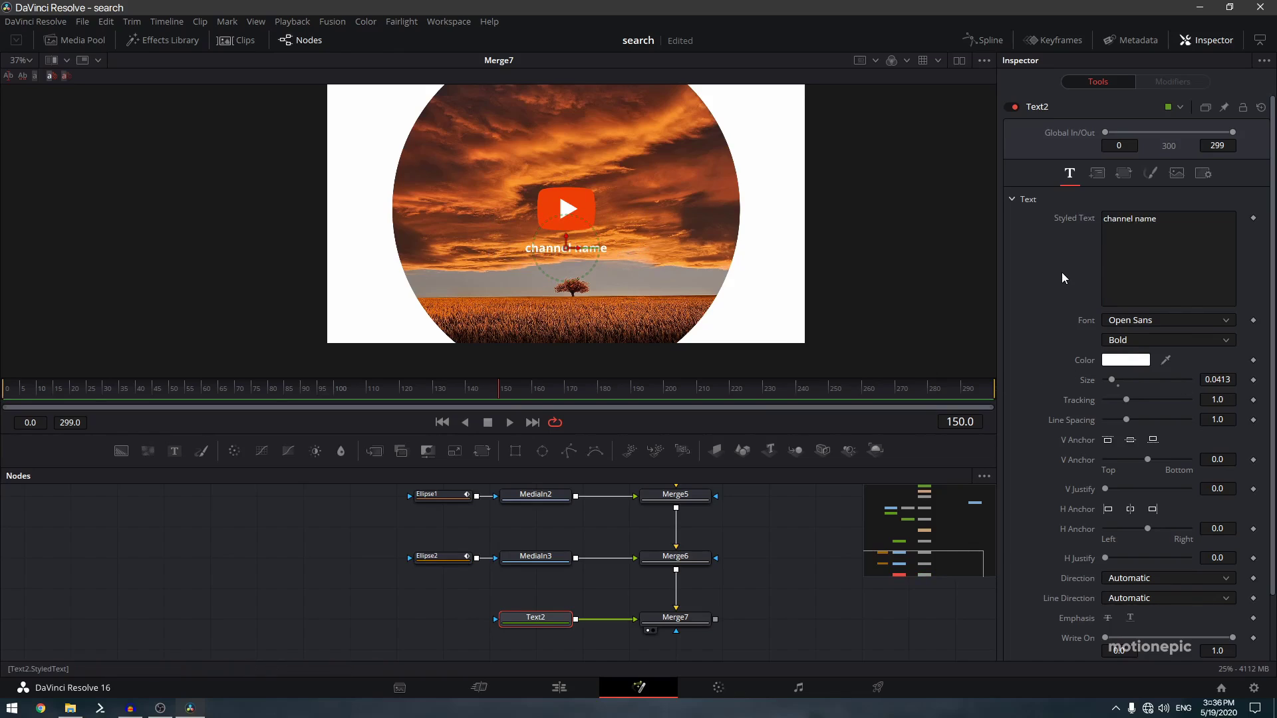
right_click(1104, 244)
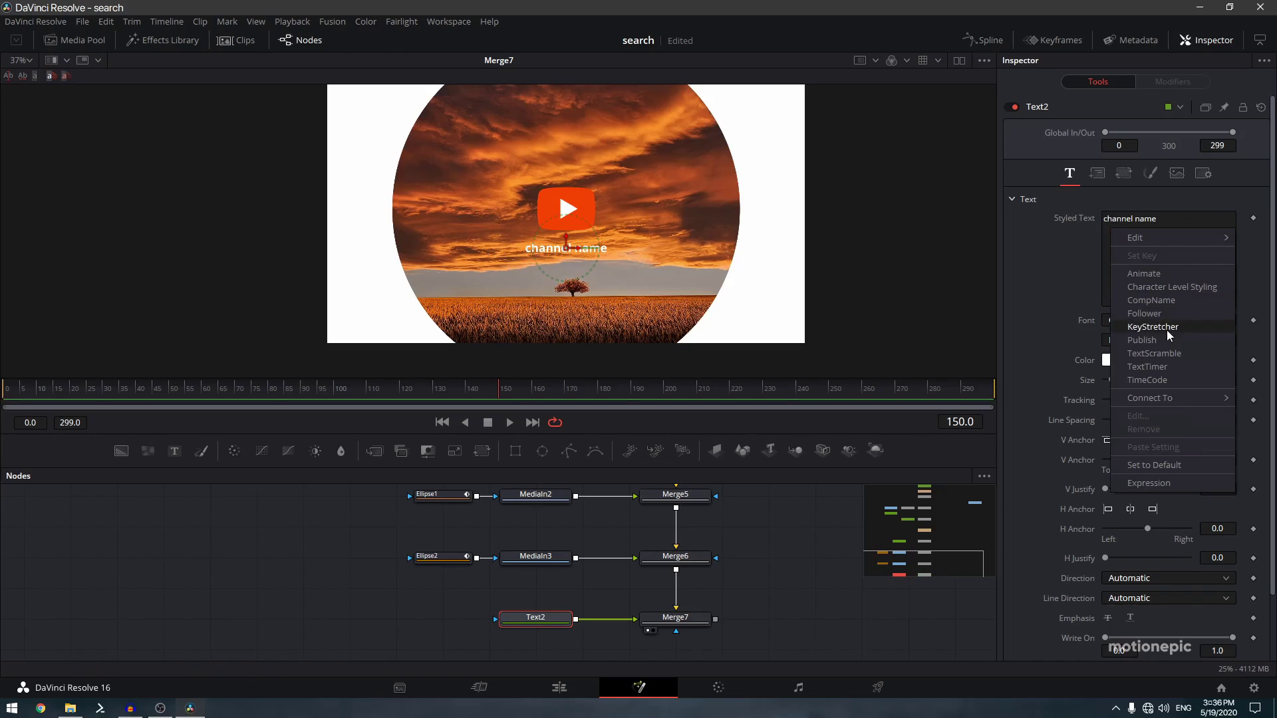
left_click(1044, 243)
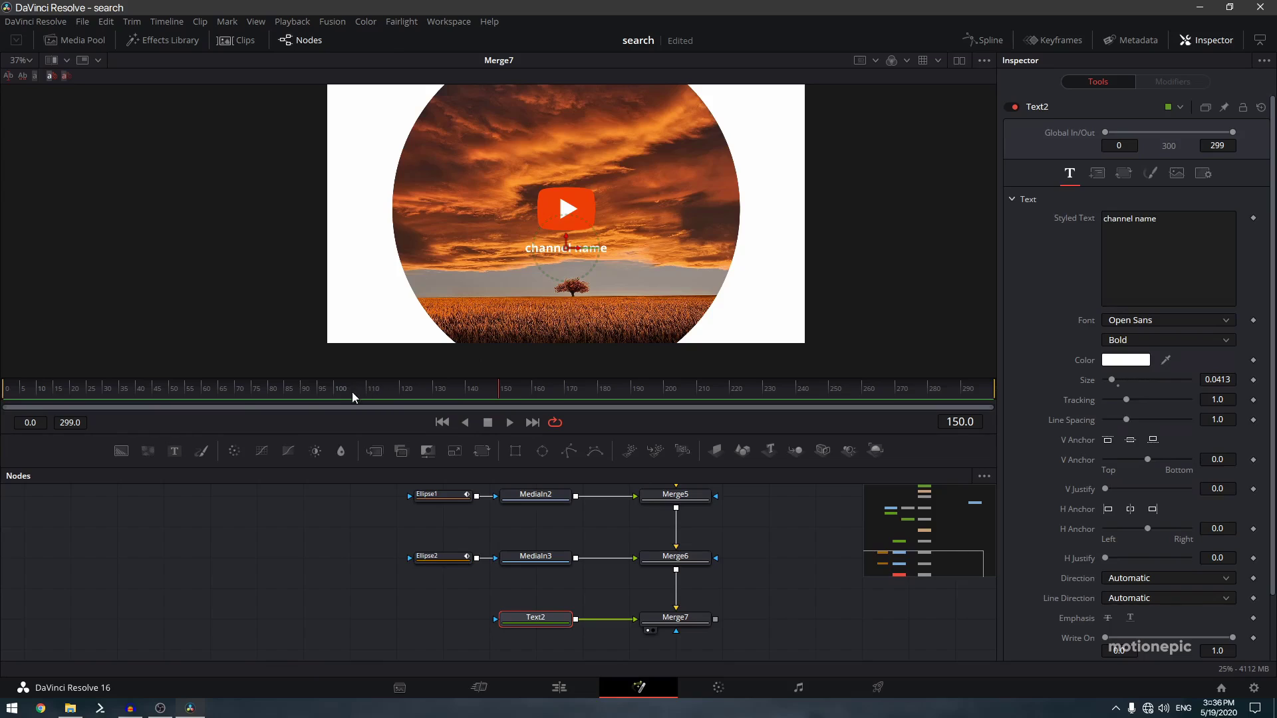
Animate Text2's Write On End from 0.0 on frame 140 to 1.0 on frame 170 and scrub through the reveal.
left_click(400, 389)
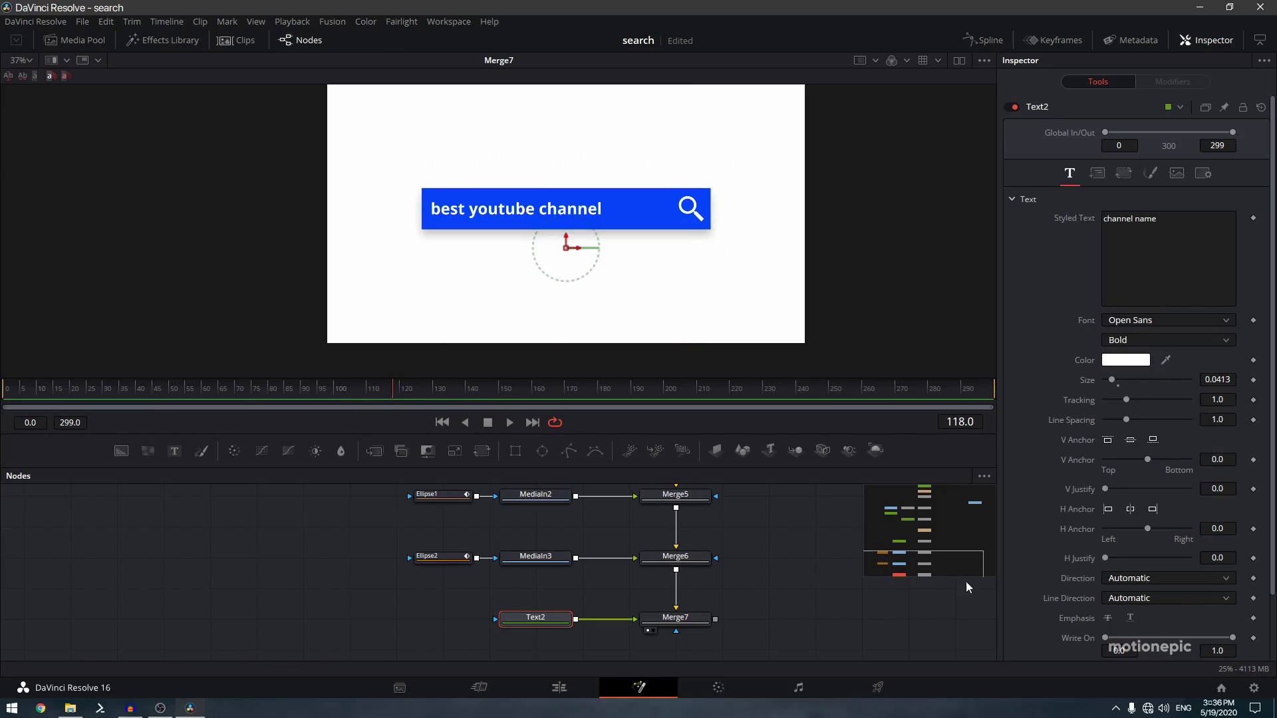
scroll(1104, 613, "down", 2)
left_click_drag(357, 390, 469, 393)
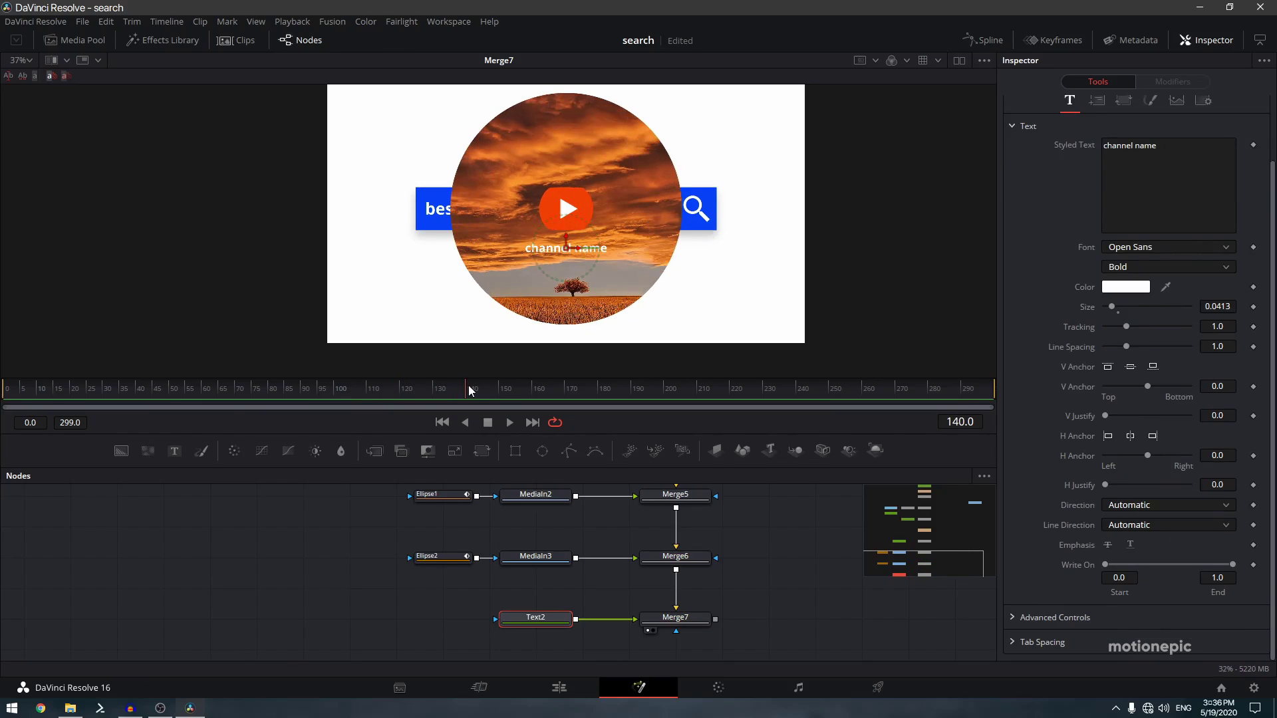
left_click(1254, 567)
left_click_drag(1232, 565, 1112, 565)
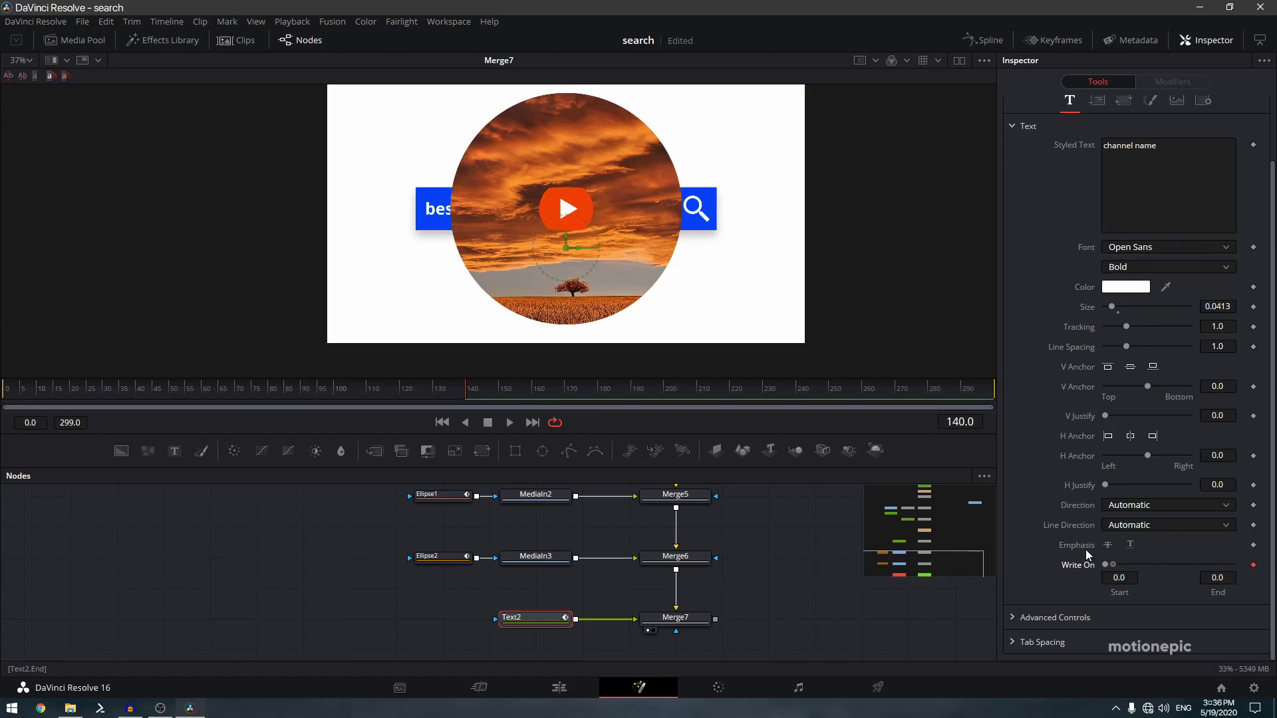
left_click_drag(469, 400, 567, 402)
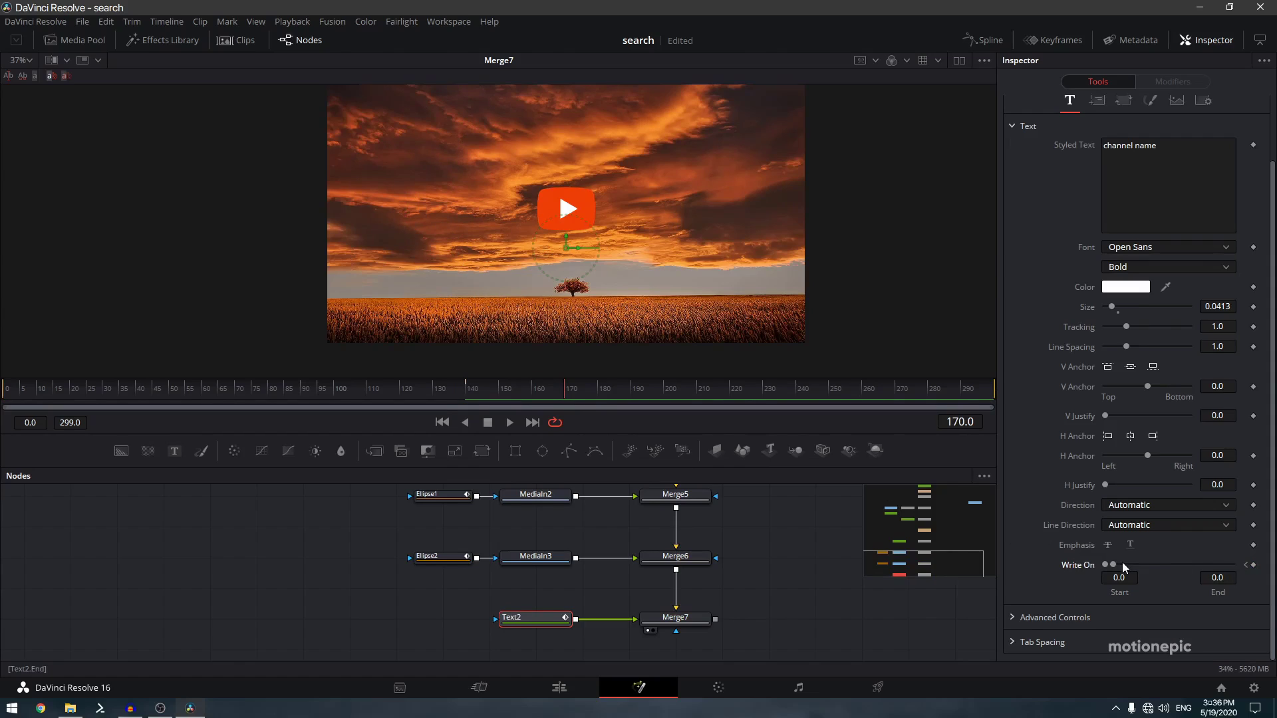
left_click_drag(1115, 564, 1232, 565)
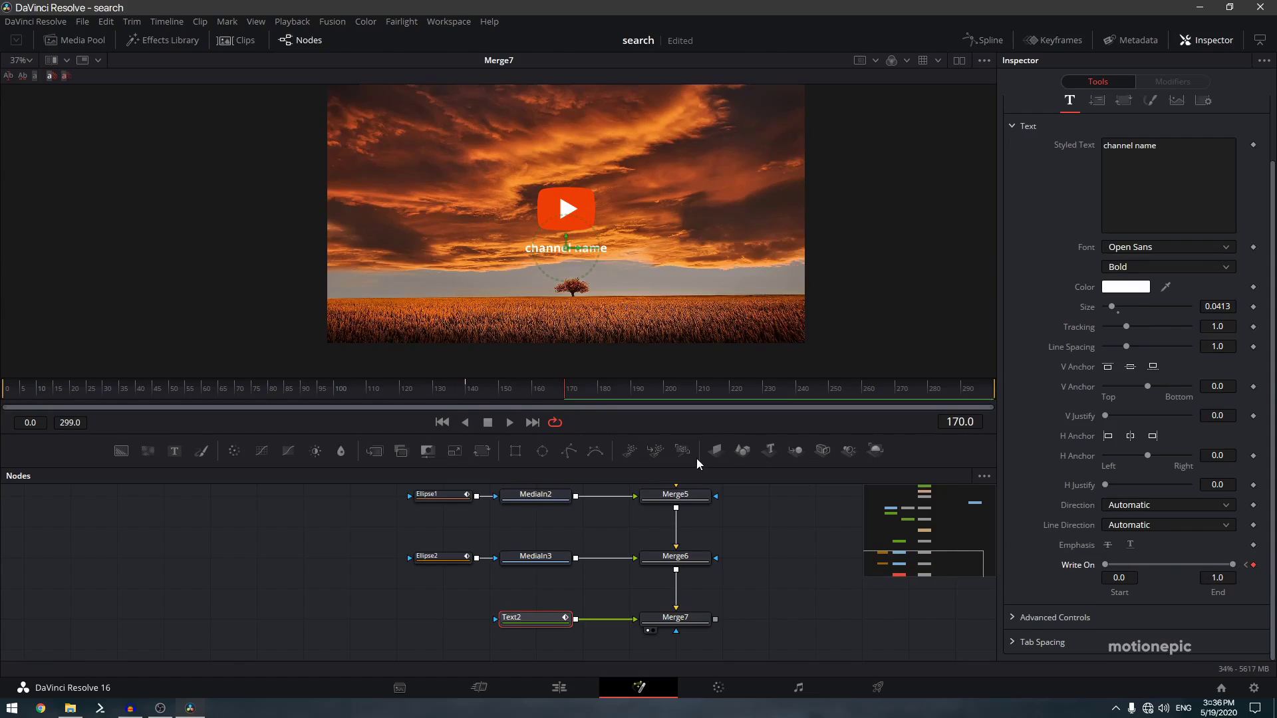
left_click(468, 394)
left_click_drag(471, 394, 597, 394)
Animate Merge5's Size from 1.0 on frame 120 to 1.097 on frame 299 and play back the slow zoom from frame 120.
scroll(492, 576, "up", 5)
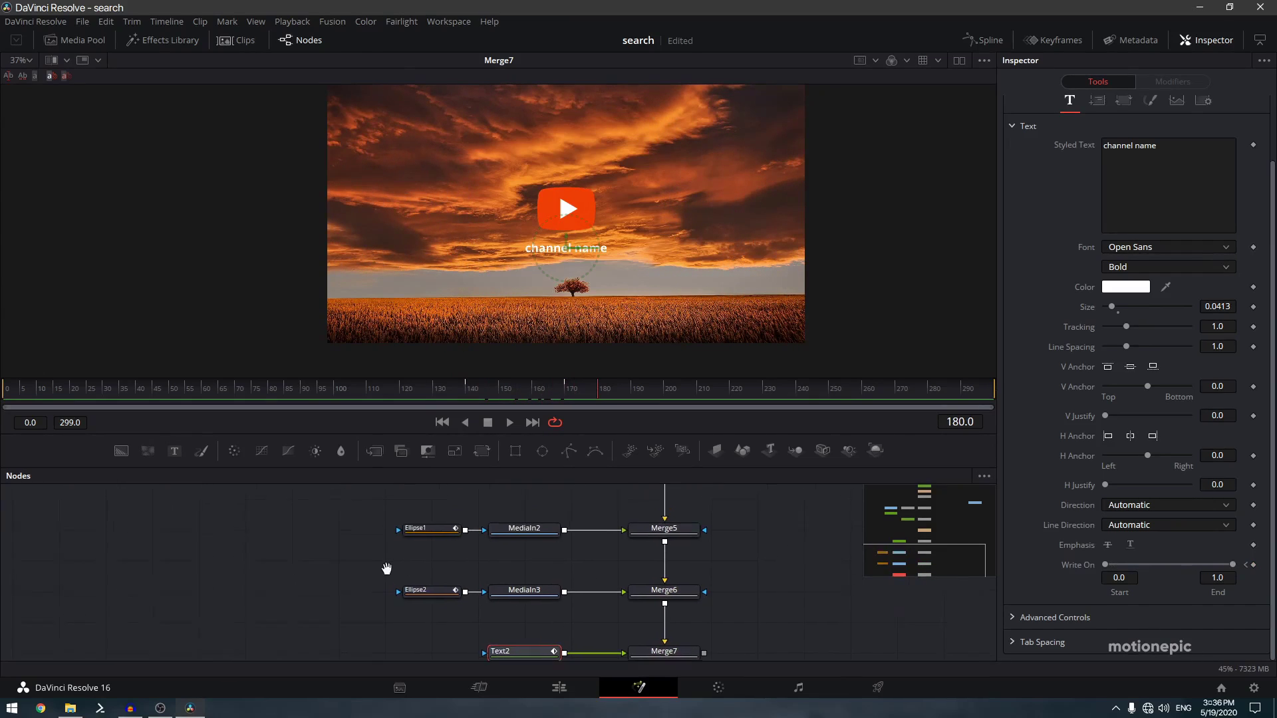
scroll(616, 553, "down", 1)
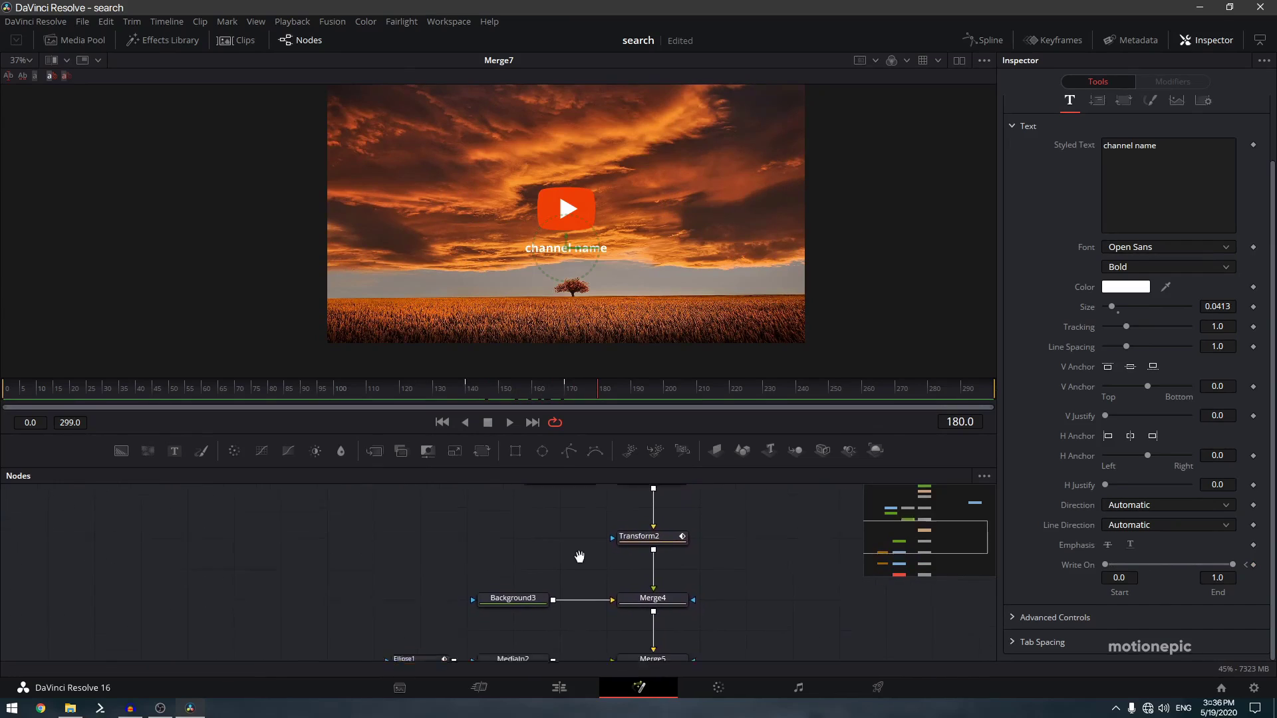
left_click(532, 624)
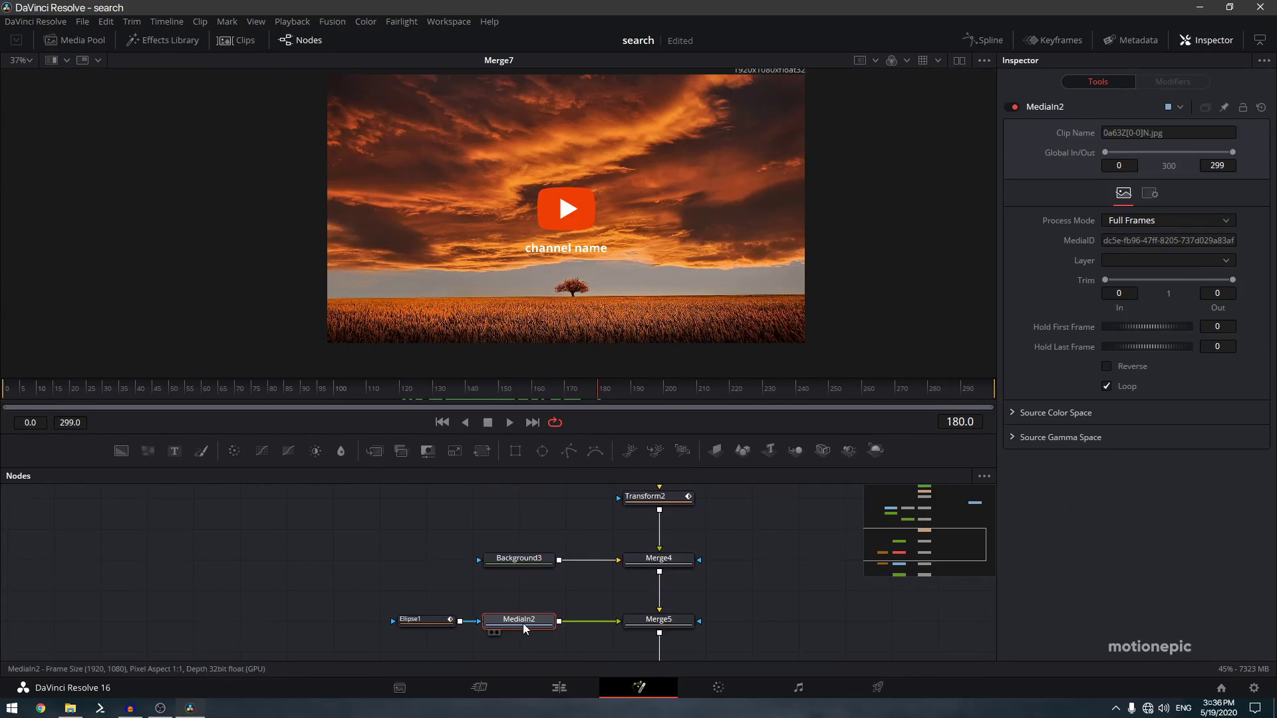
scroll(523, 624, "down", 2)
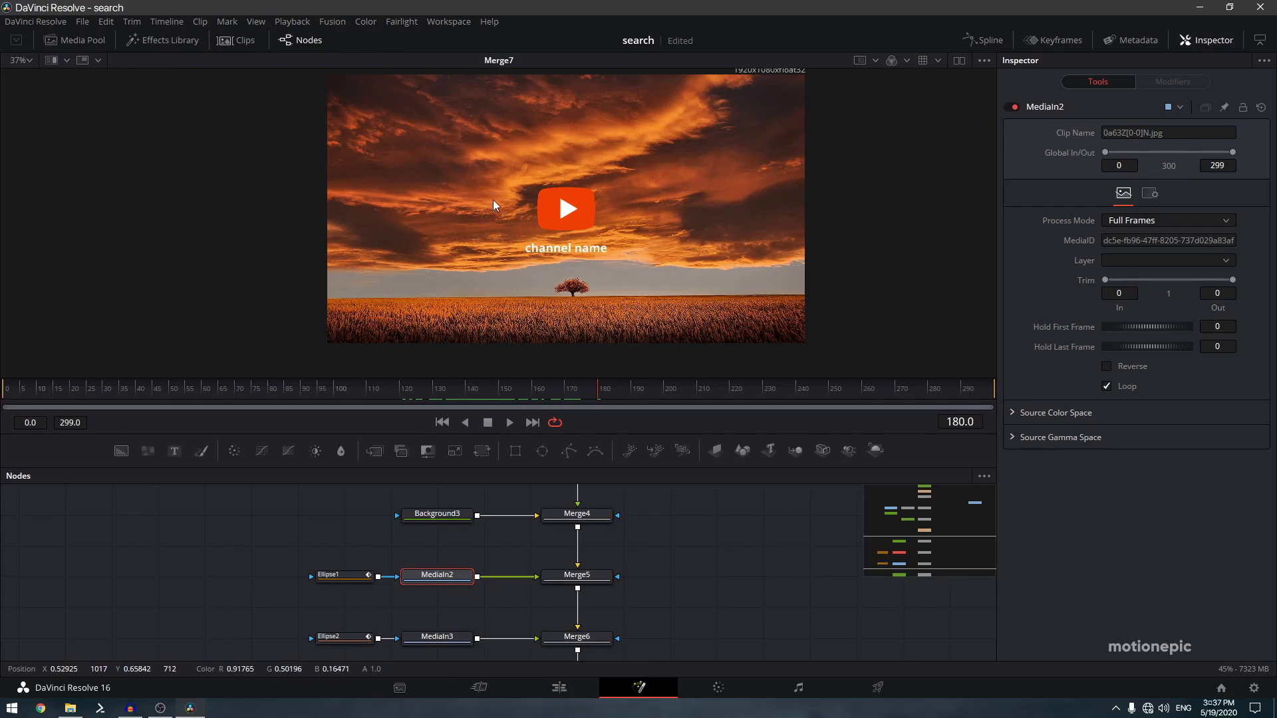
left_click(572, 582)
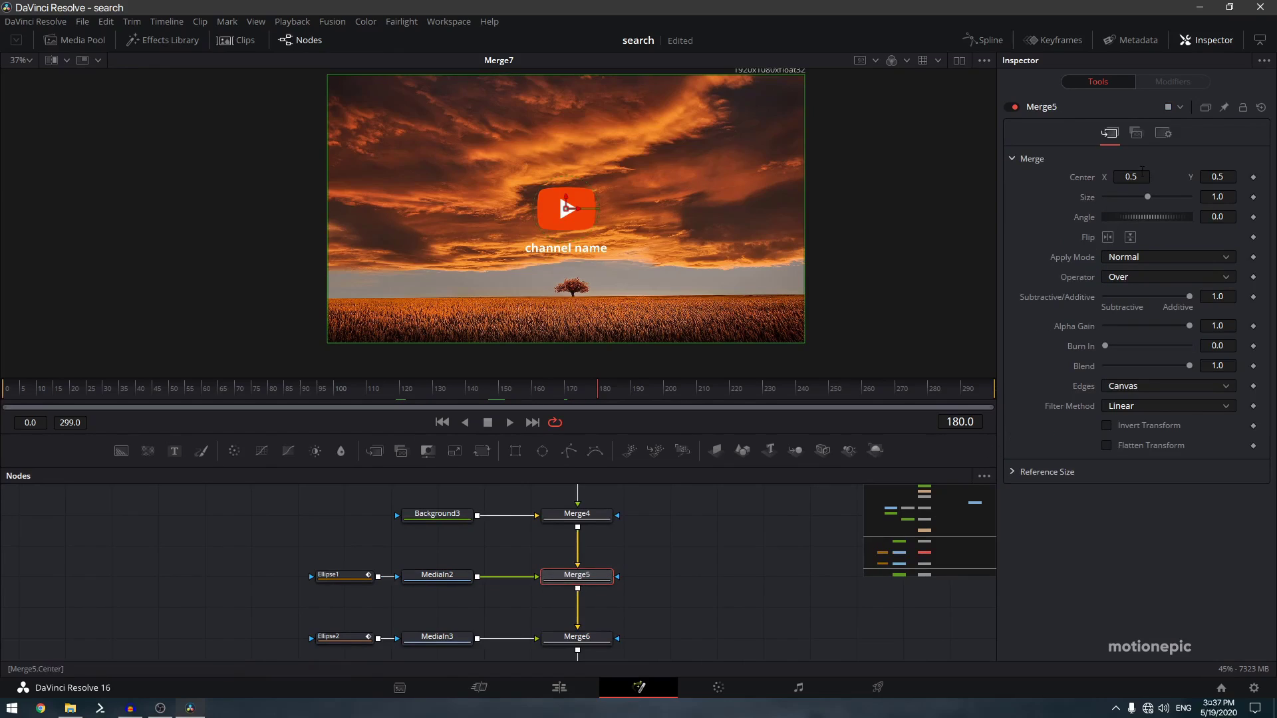
left_click_drag(446, 393, 401, 393)
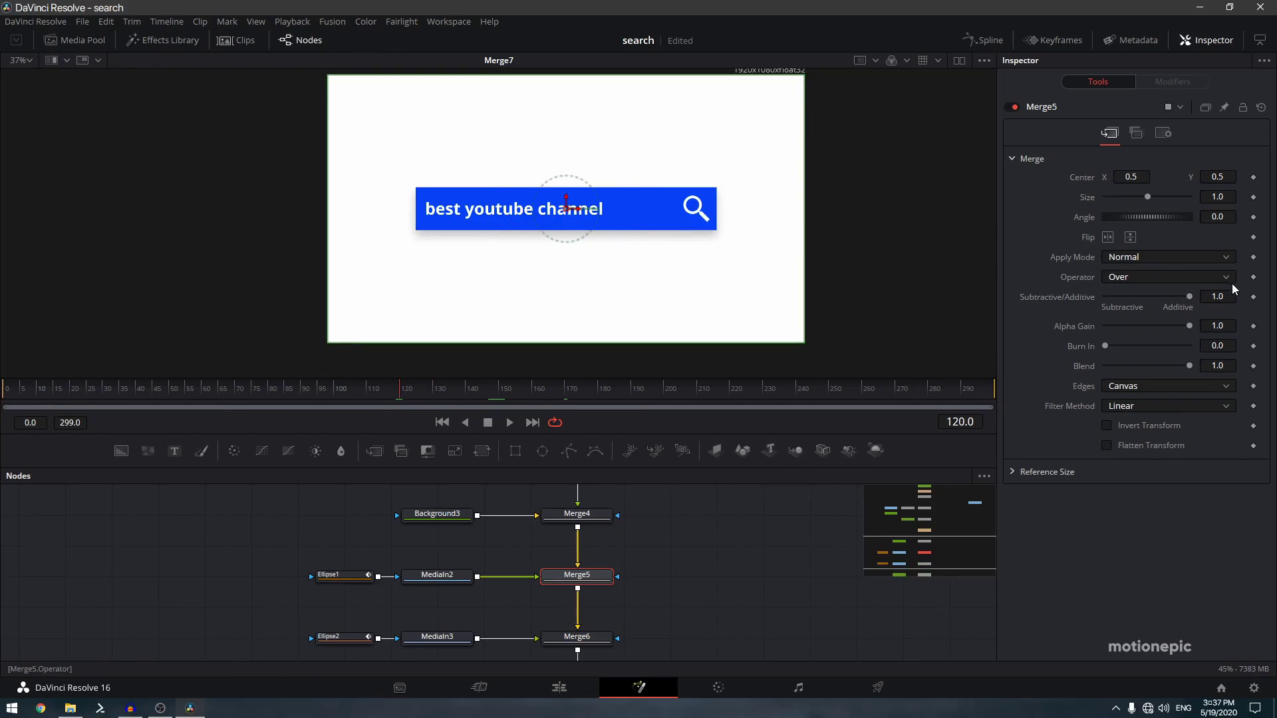
left_click(1253, 197)
left_click_drag(438, 394, 720, 409)
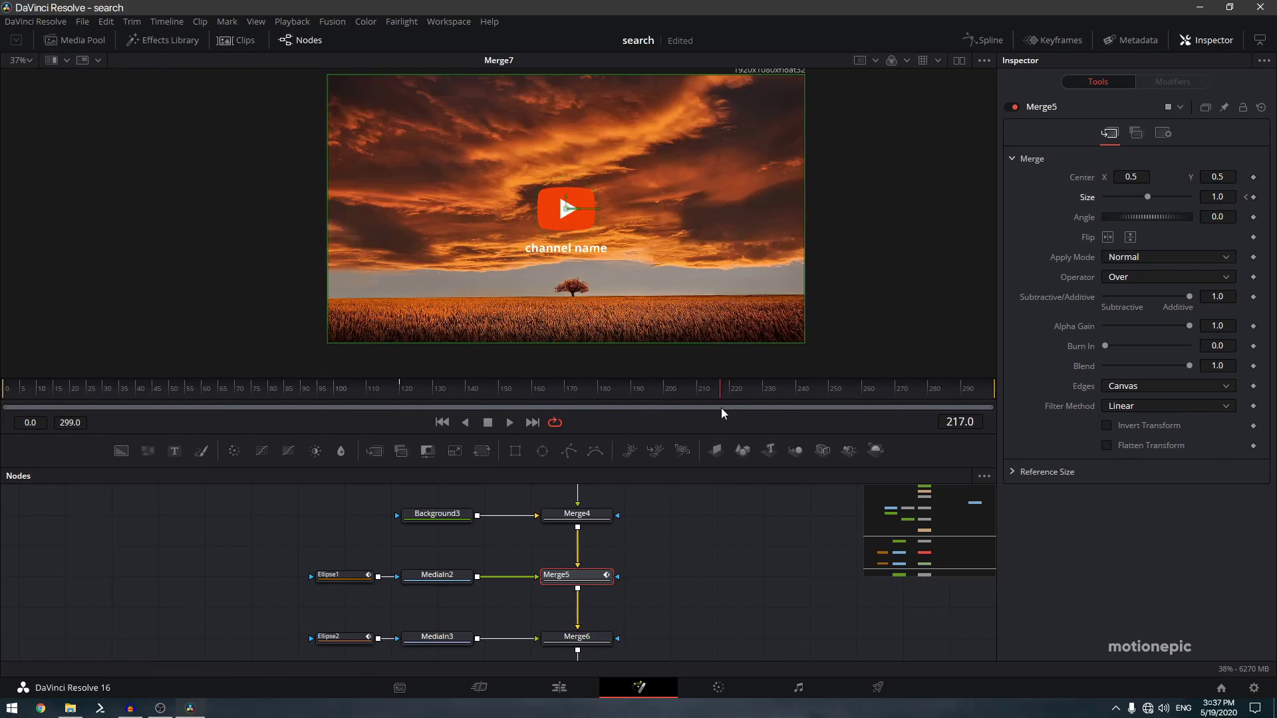
left_click_drag(870, 407, 997, 392)
left_click_drag(1148, 196, 1152, 198)
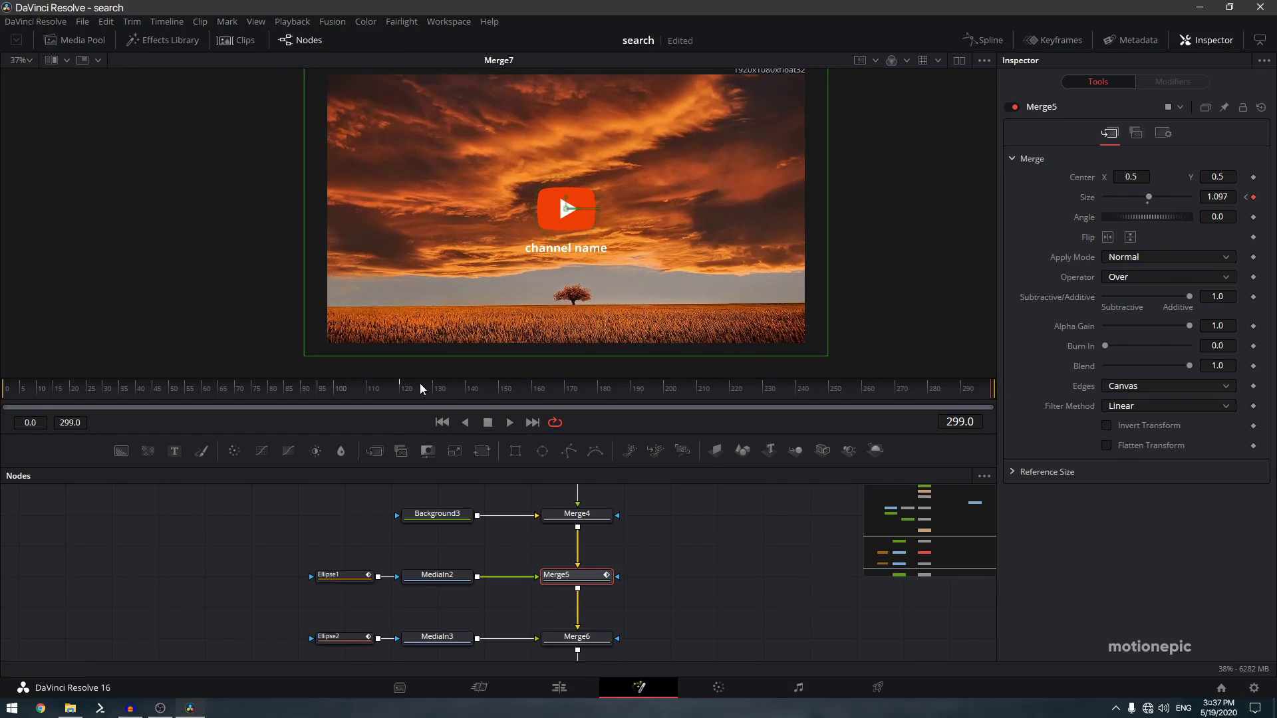
left_click(400, 388)
left_click(509, 423)
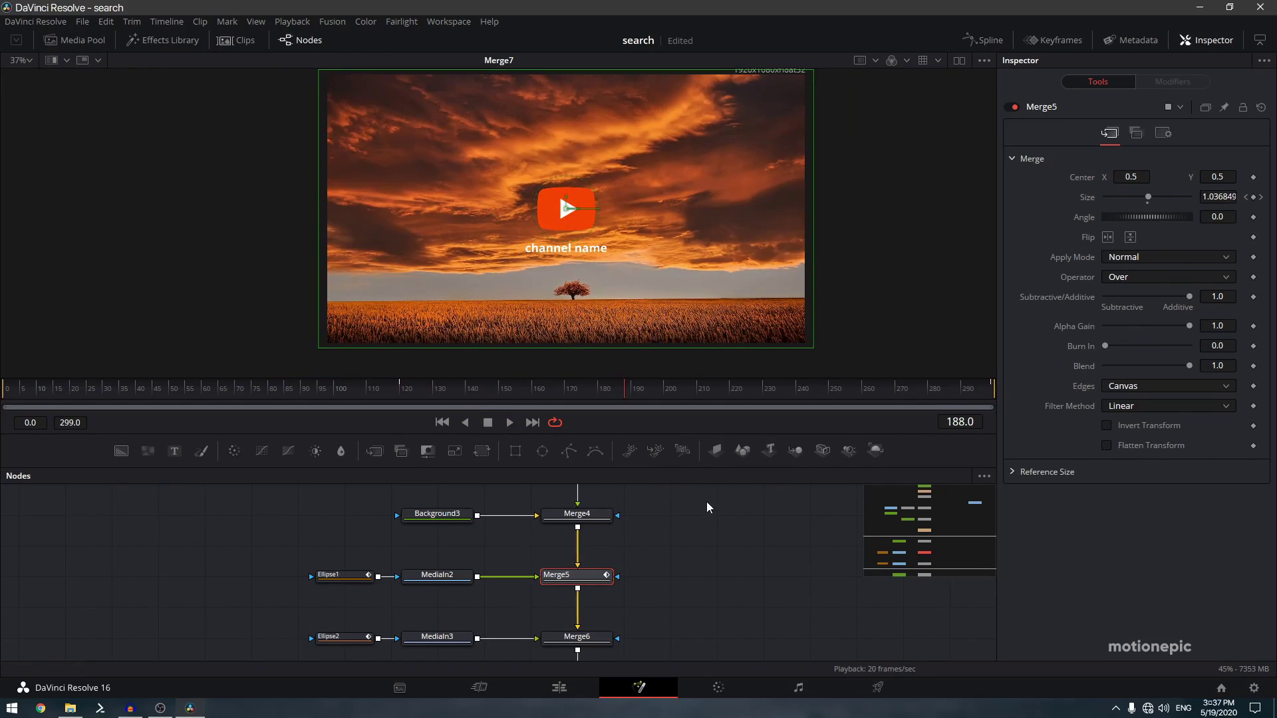
Open Transform1's animation in the Spline editor, show only its X Size curve and fit it to the view.
scroll(707, 552, "down", 4)
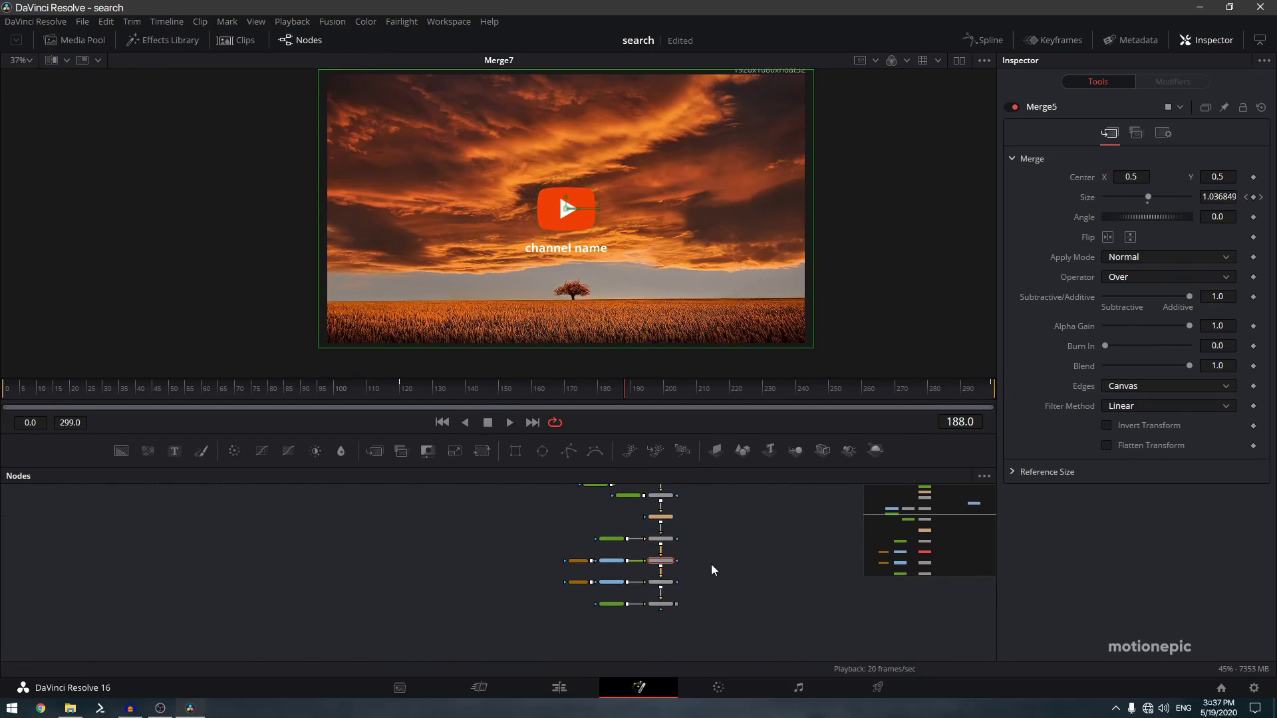
scroll(688, 607, "up", 4)
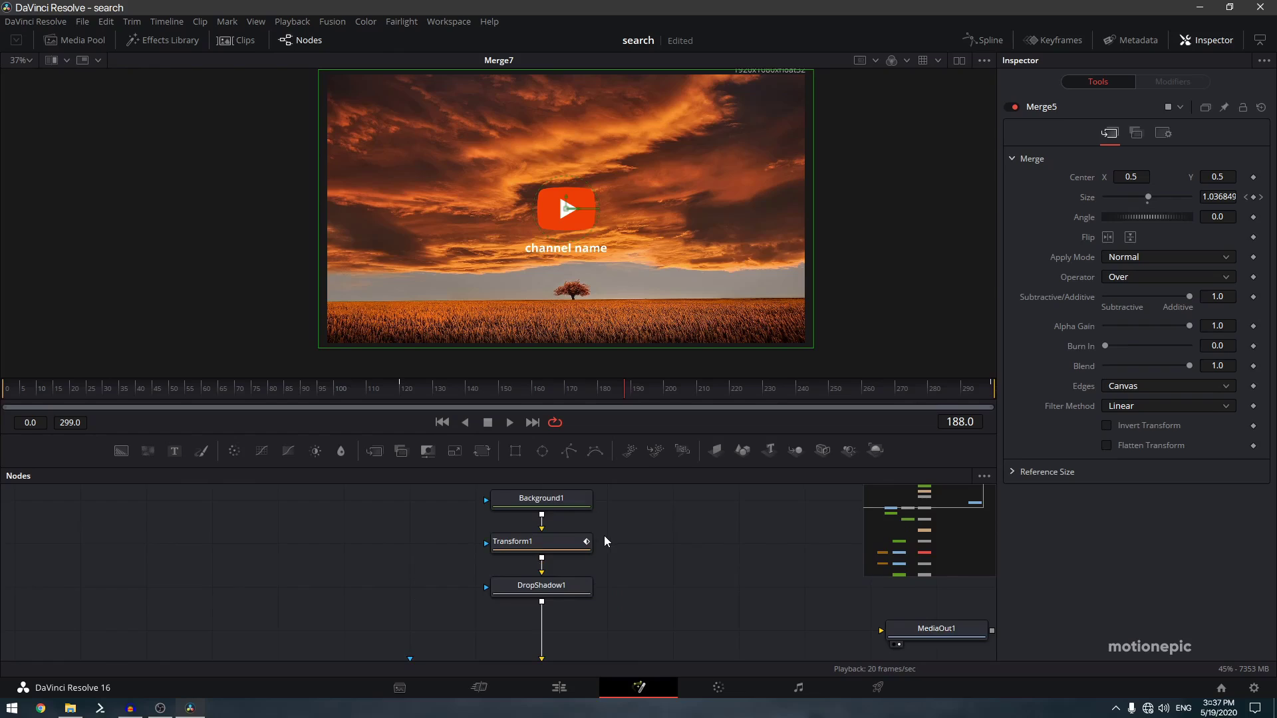
left_click(600, 570)
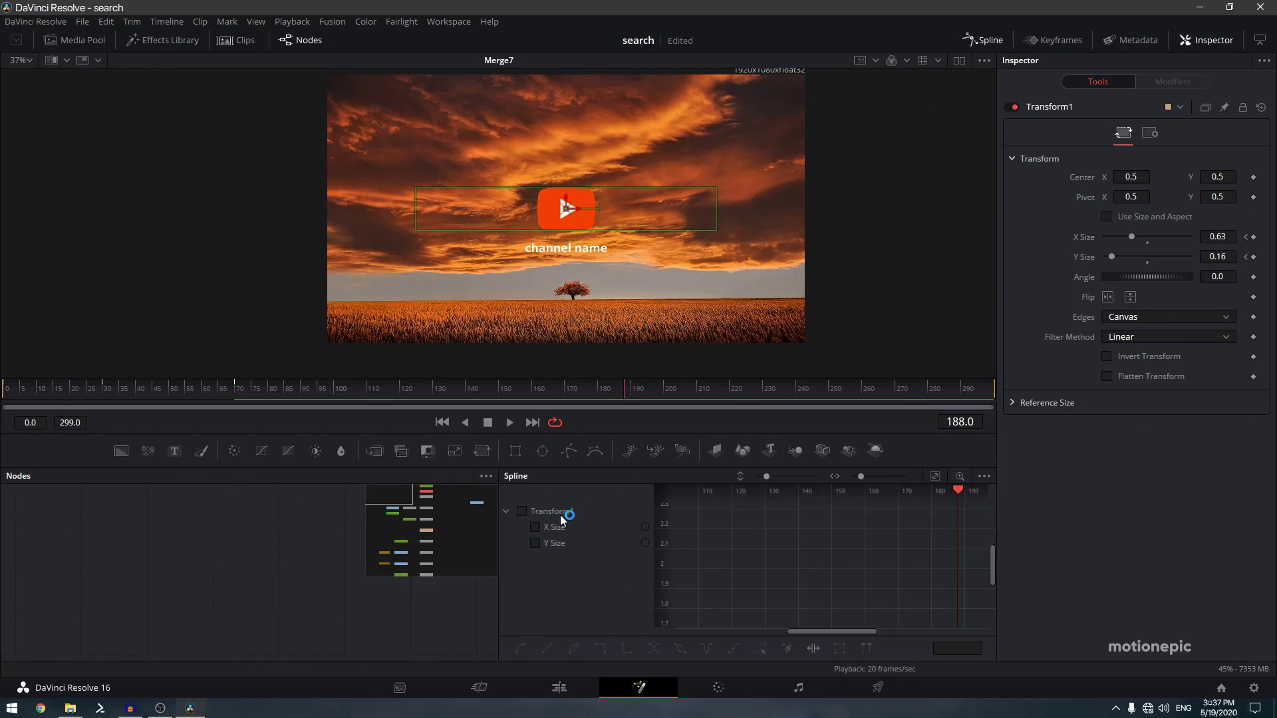
left_click(535, 527)
left_click(535, 542)
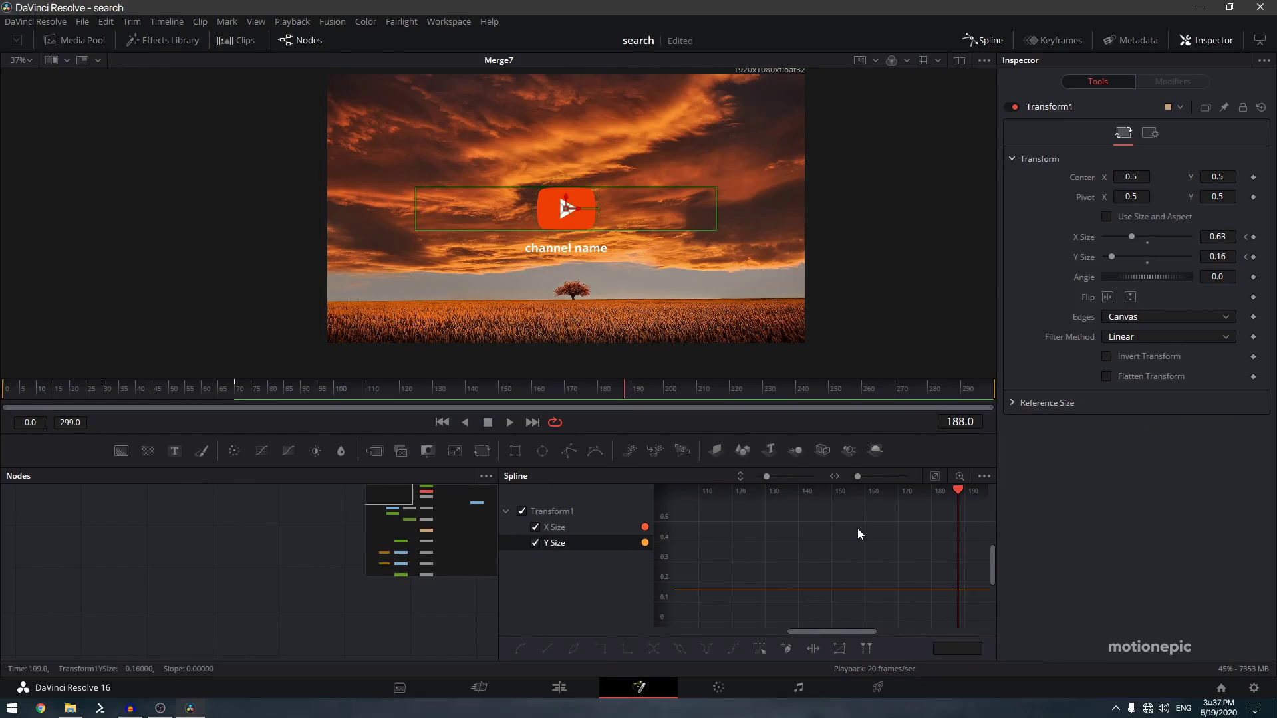
left_click(534, 545)
left_click(545, 530)
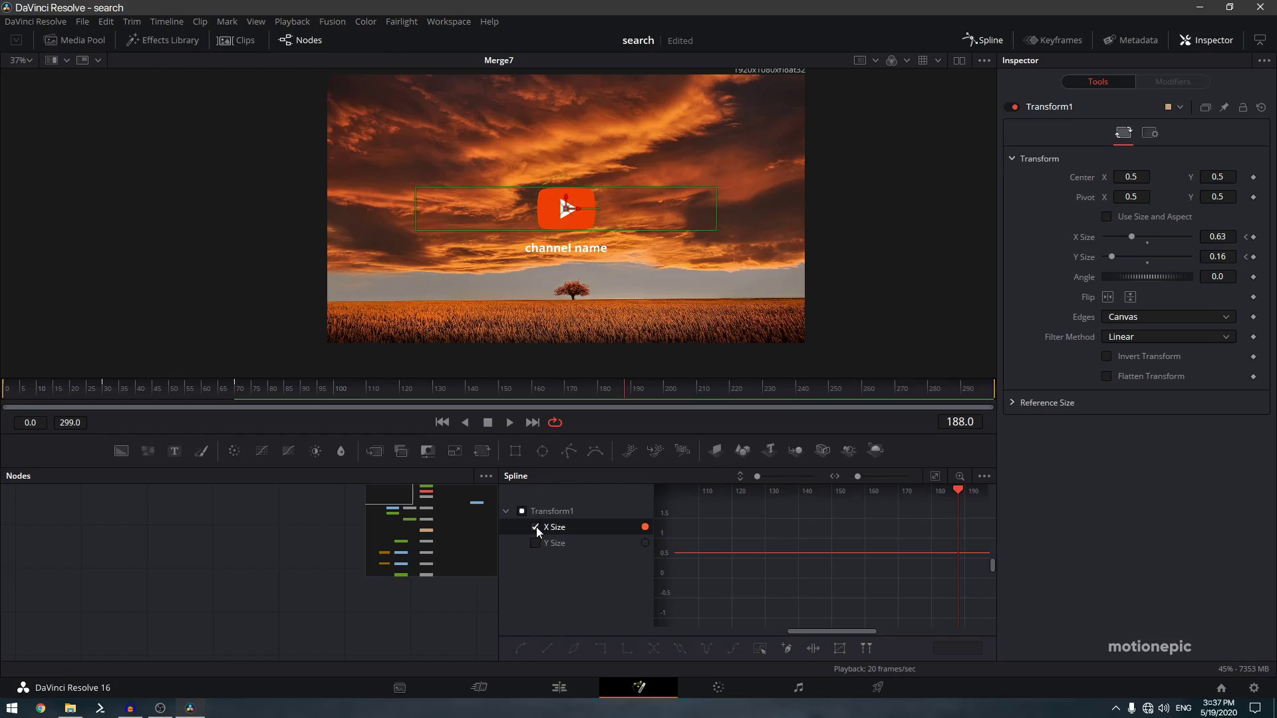
left_click(933, 475)
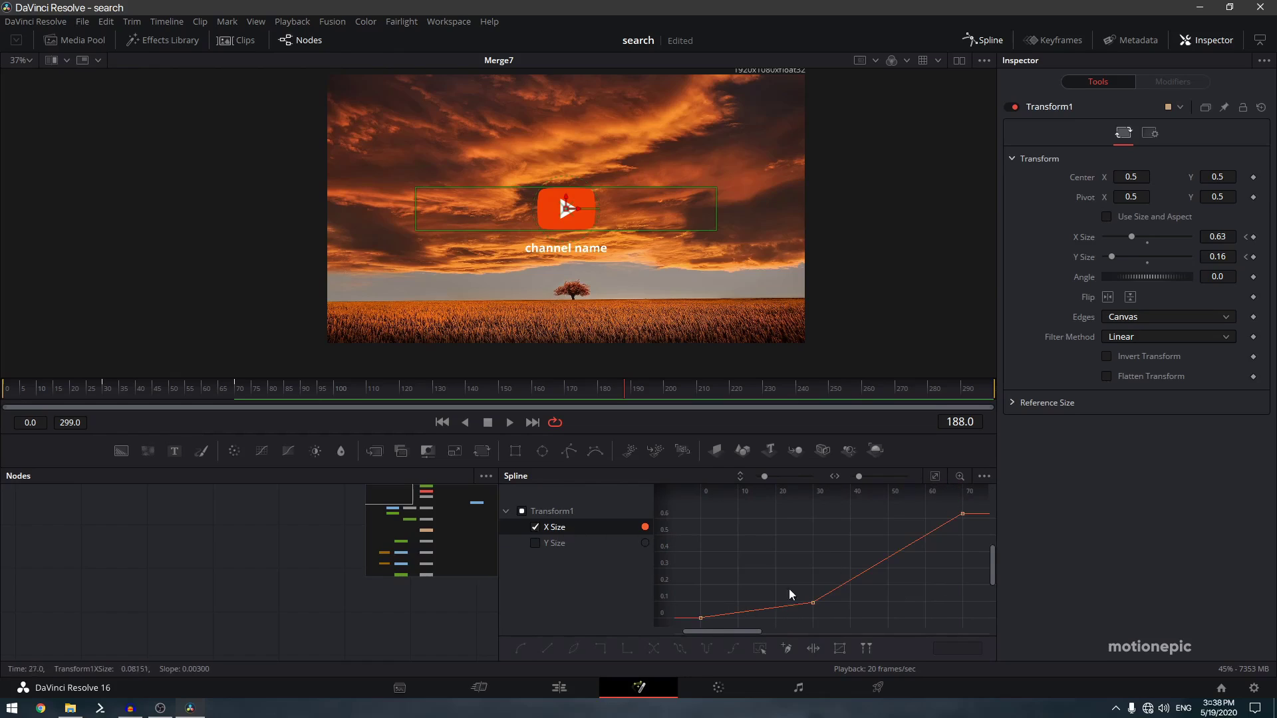
Smooth Transform1's X Size keyframes on frames 0 and 30 and show the curve's Ease In and Ease Out values.
left_click_drag(681, 581, 832, 633)
left_click(842, 644)
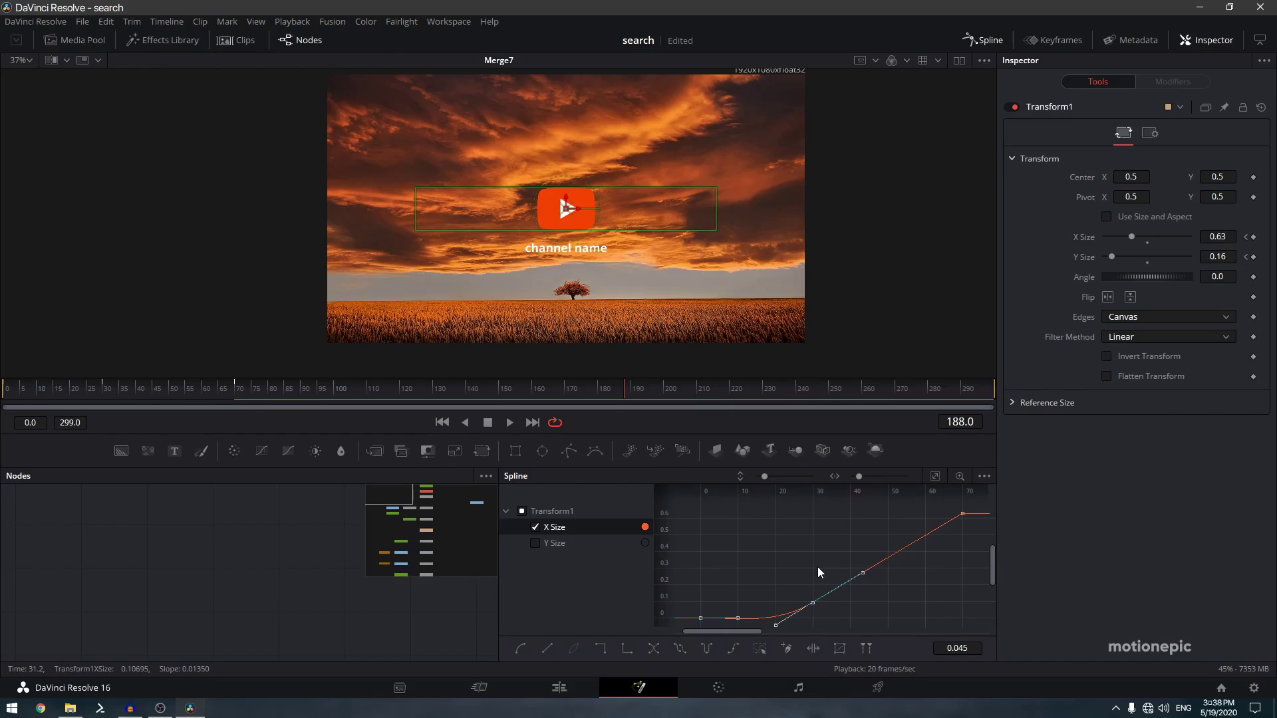
key("t")
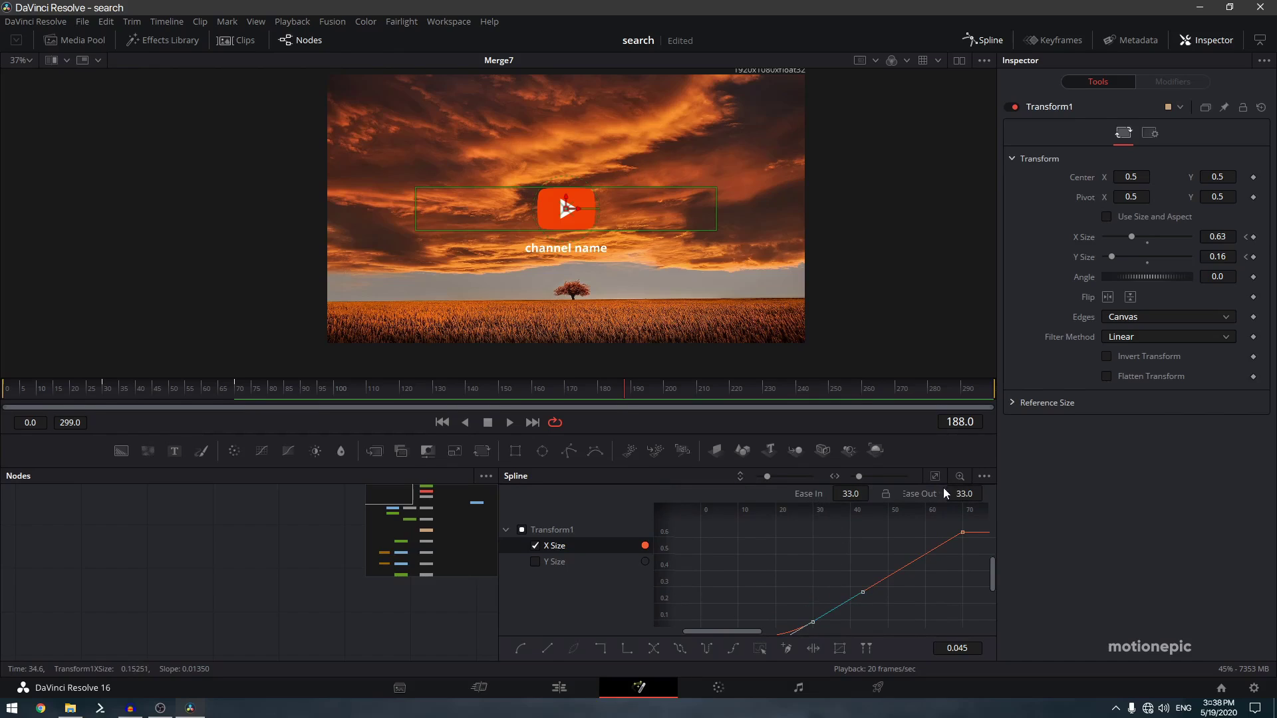
Level both handles of the X Size keyframe on frame 30 so the curve flattens out there.
mouse_move(787, 562)
left_mouse_down()
mouse_move(781, 543)
mouse_move(762, 562)
left_mouse_up()
left_click_drag(923, 530, 898, 495)
left_click_drag(812, 626, 869, 576)
left_click(812, 582)
left_click_drag(769, 607, 762, 588)
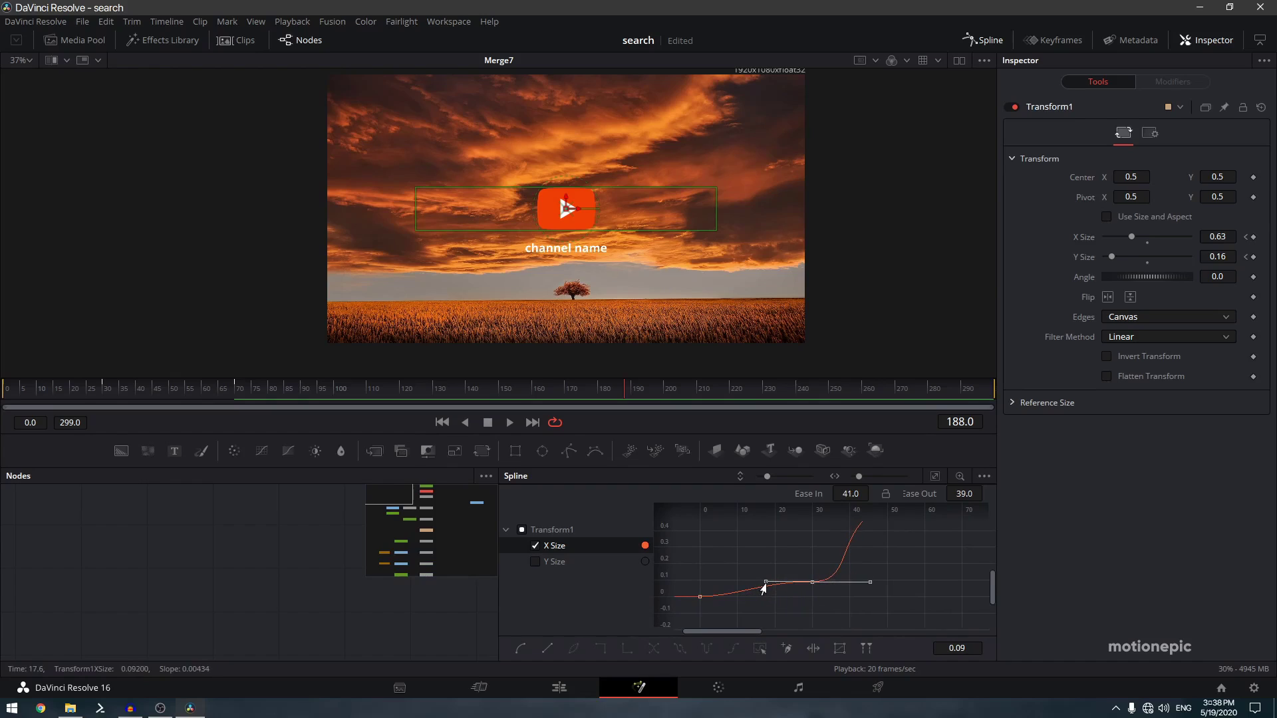
scroll(812, 588, "up", 5)
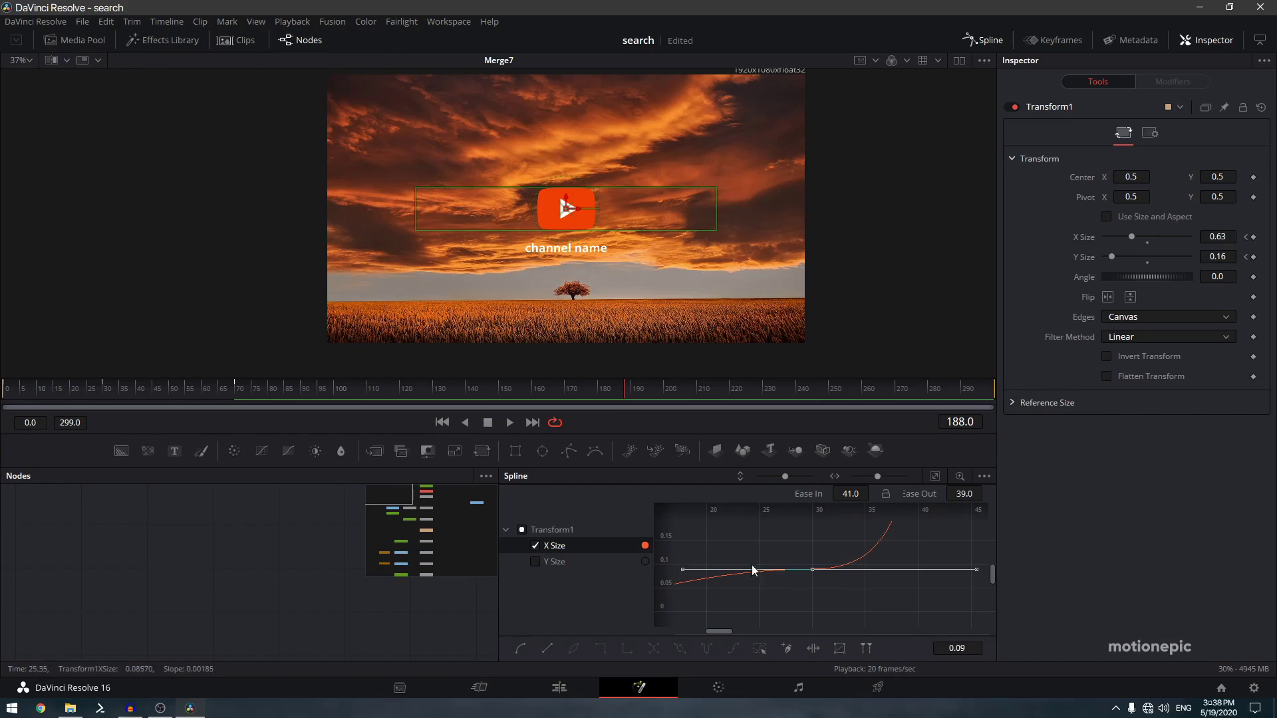
scroll(844, 580, "down", 5)
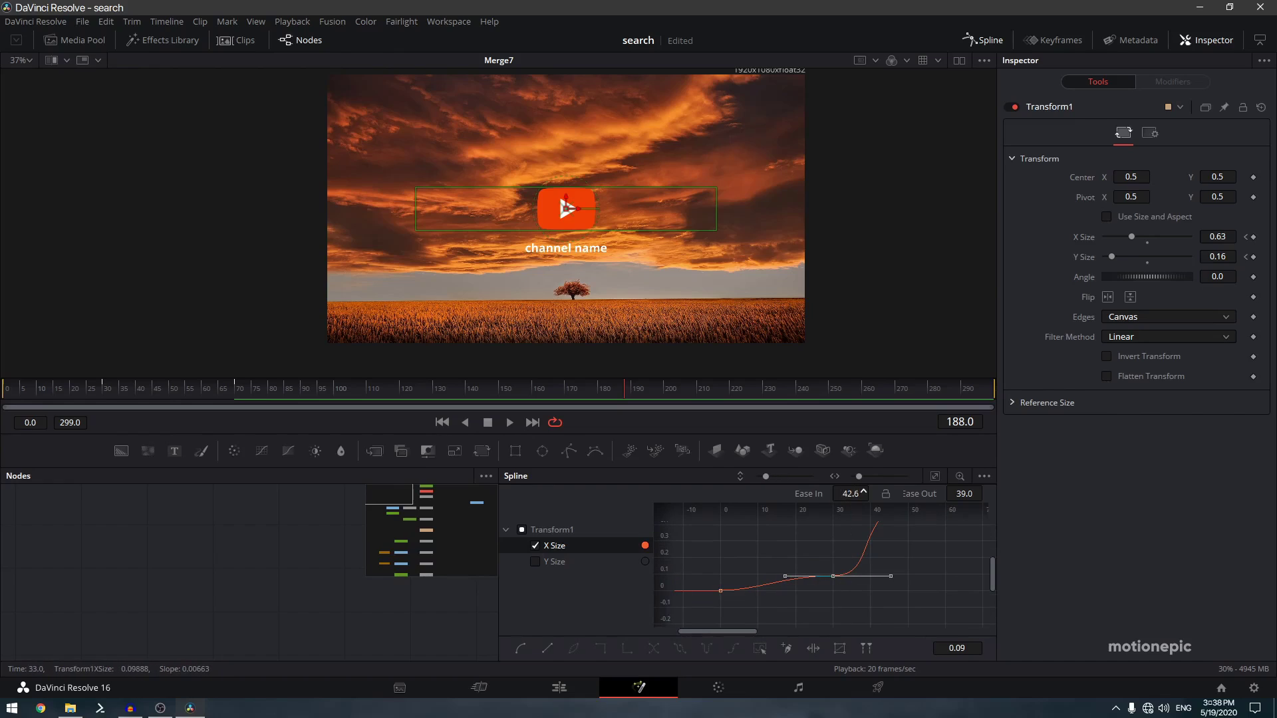
Set the frame-30 X Size keyframe's Ease In to 100 and its Ease Out to 33.
left_click_drag(864, 492, 892, 492)
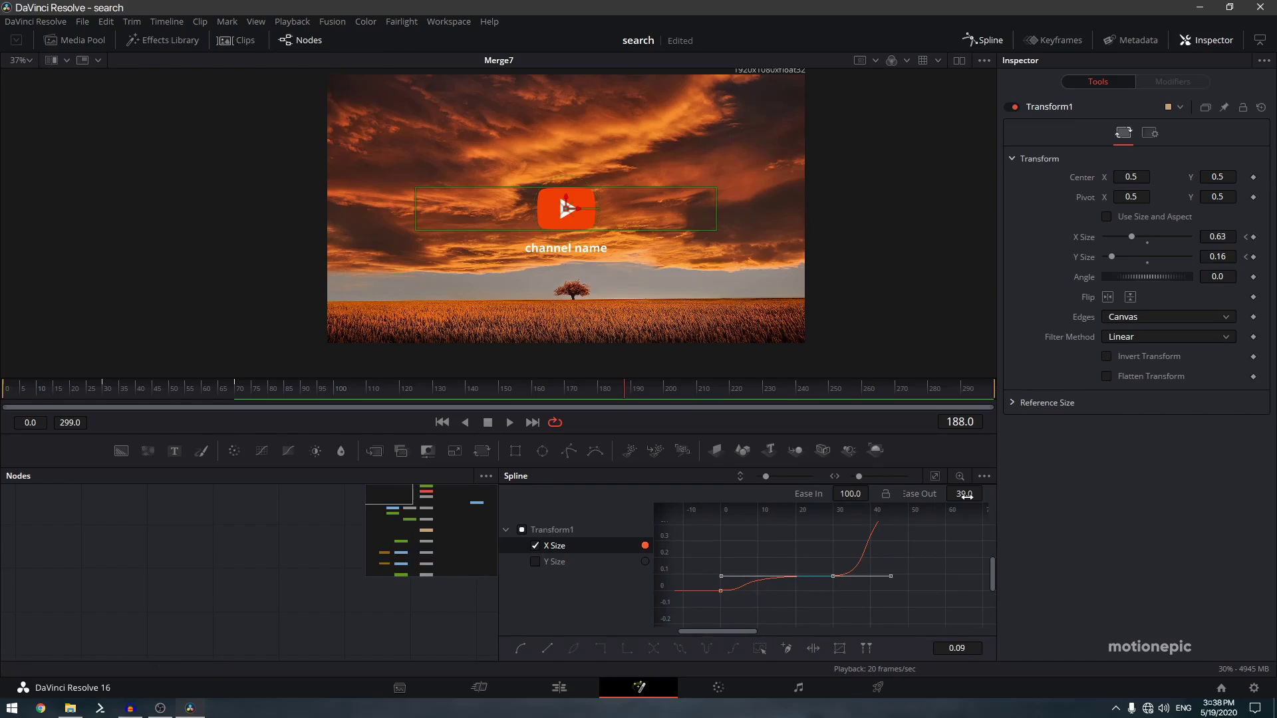
left_click_drag(920, 494, 908, 493)
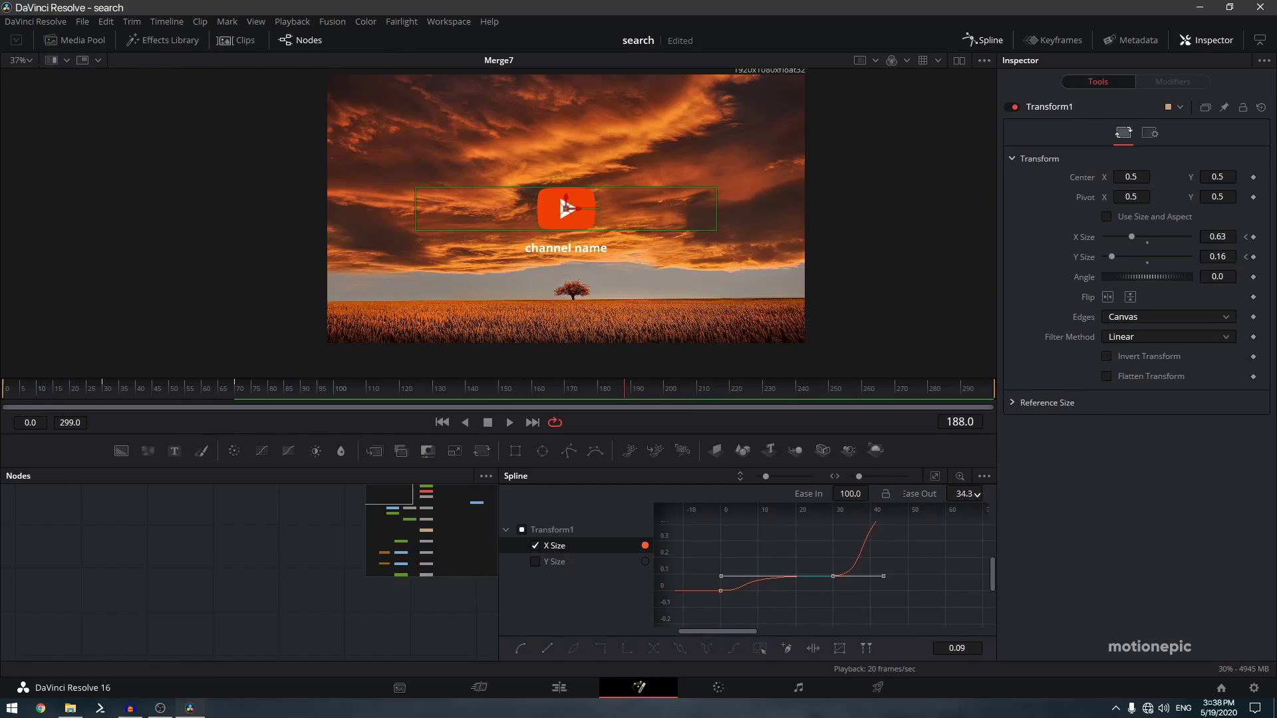
left_click(969, 493)
type("33")
left_click(720, 590)
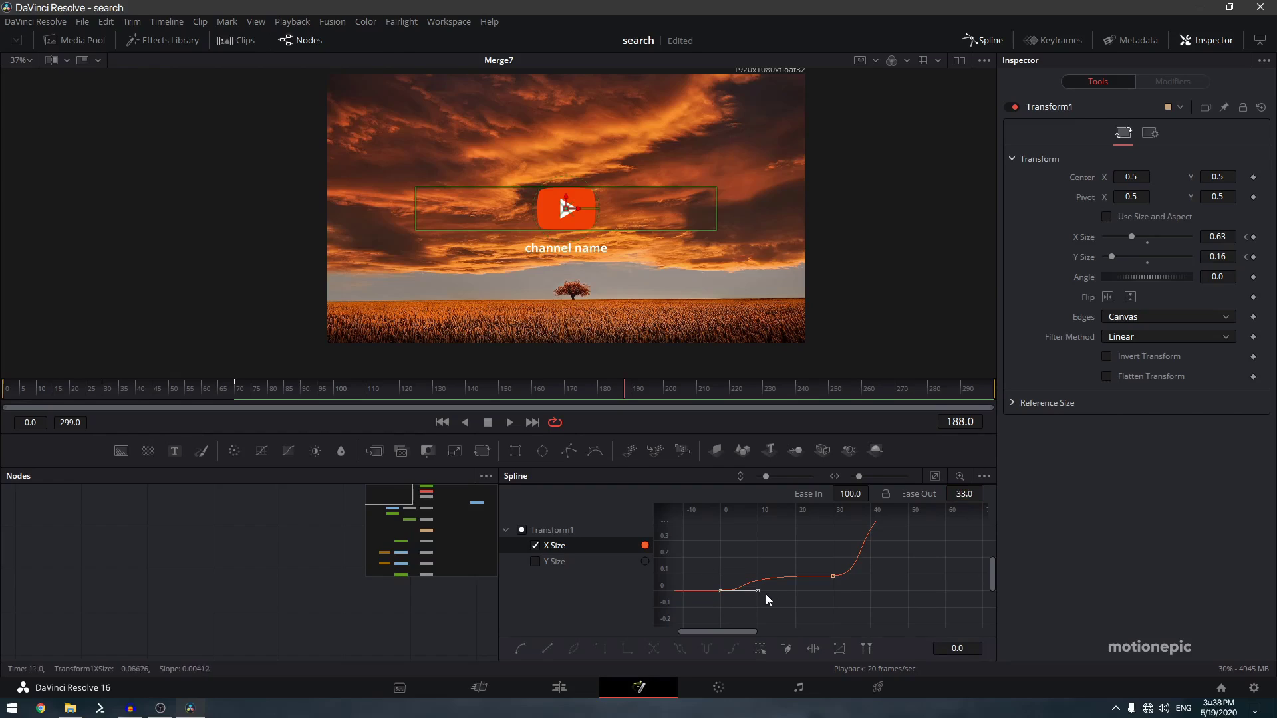
Show only Transform1's Y Size curve, raise its keyframes' Ease In to 100 and close the Spline editor.
left_click(536, 545)
left_click(535, 562)
left_click(798, 573)
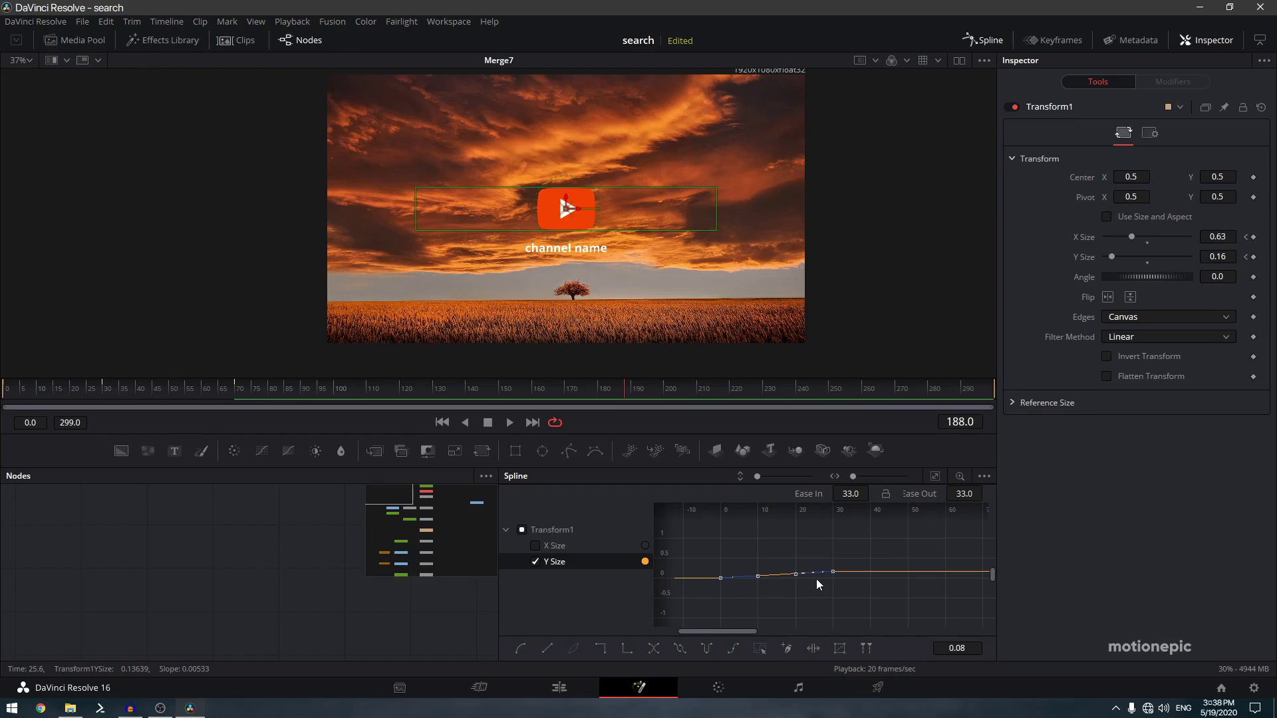
left_click_drag(851, 493, 973, 89)
left_click(976, 48)
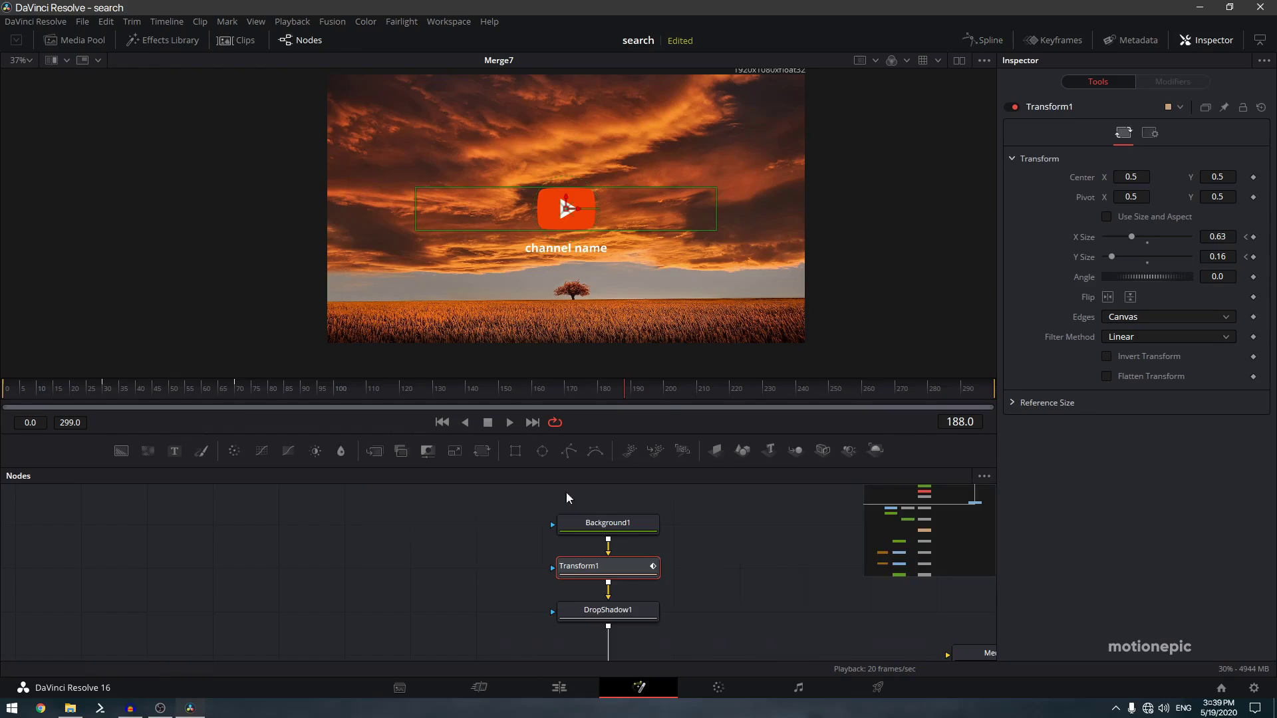
Open Merge1's Center path Displacement curve in the Spline editor and fit it to the view.
scroll(765, 576, "down", 5)
scroll(719, 552, "down", 3)
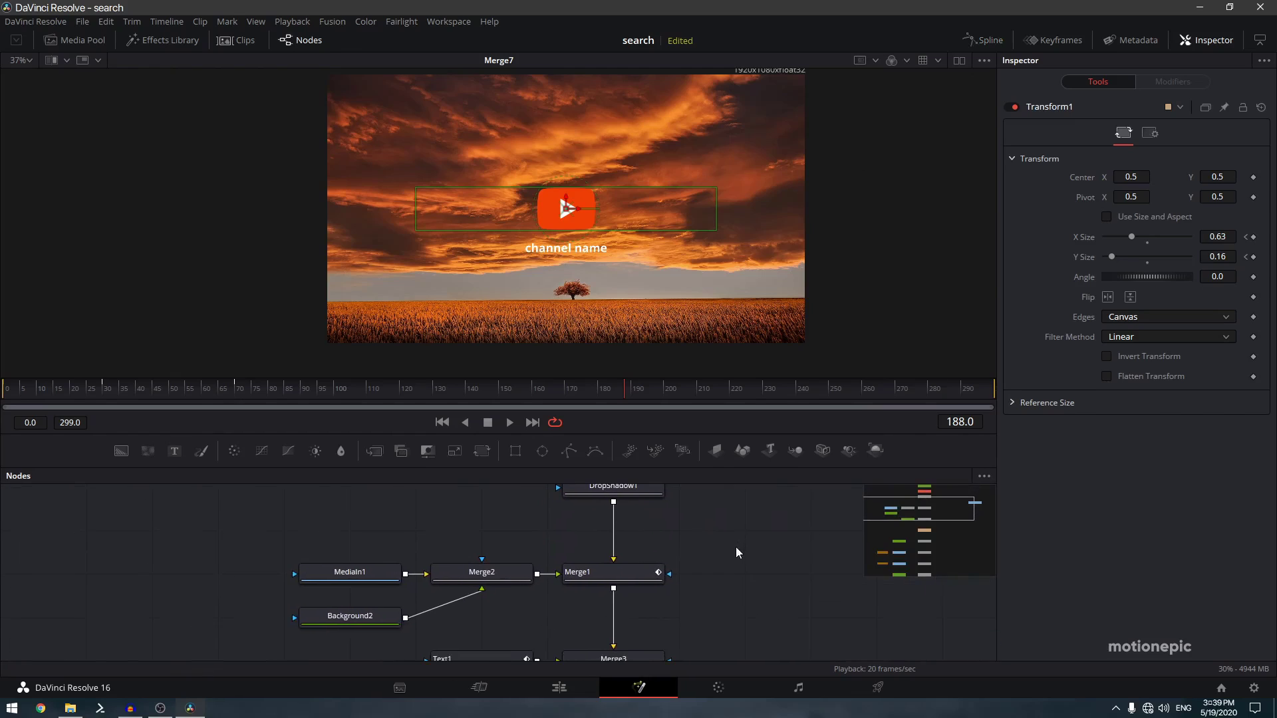
scroll(737, 542, "left", 3)
left_click(712, 560)
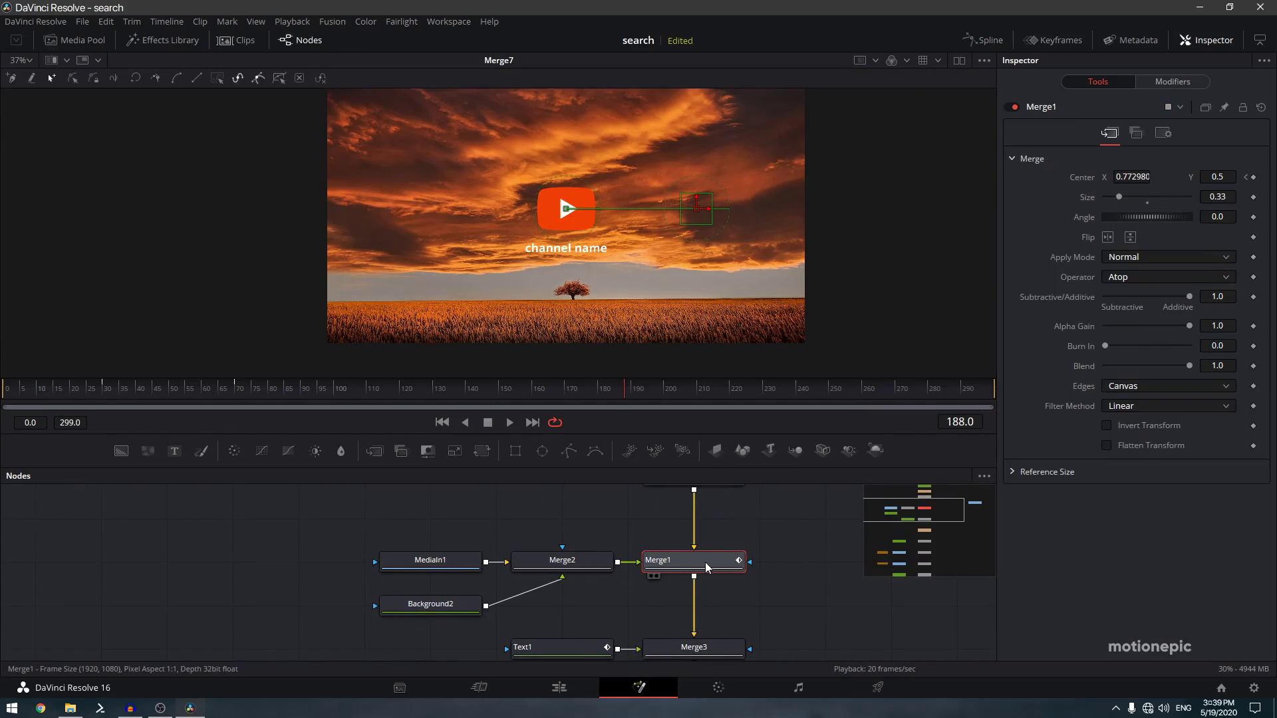
left_click(988, 43)
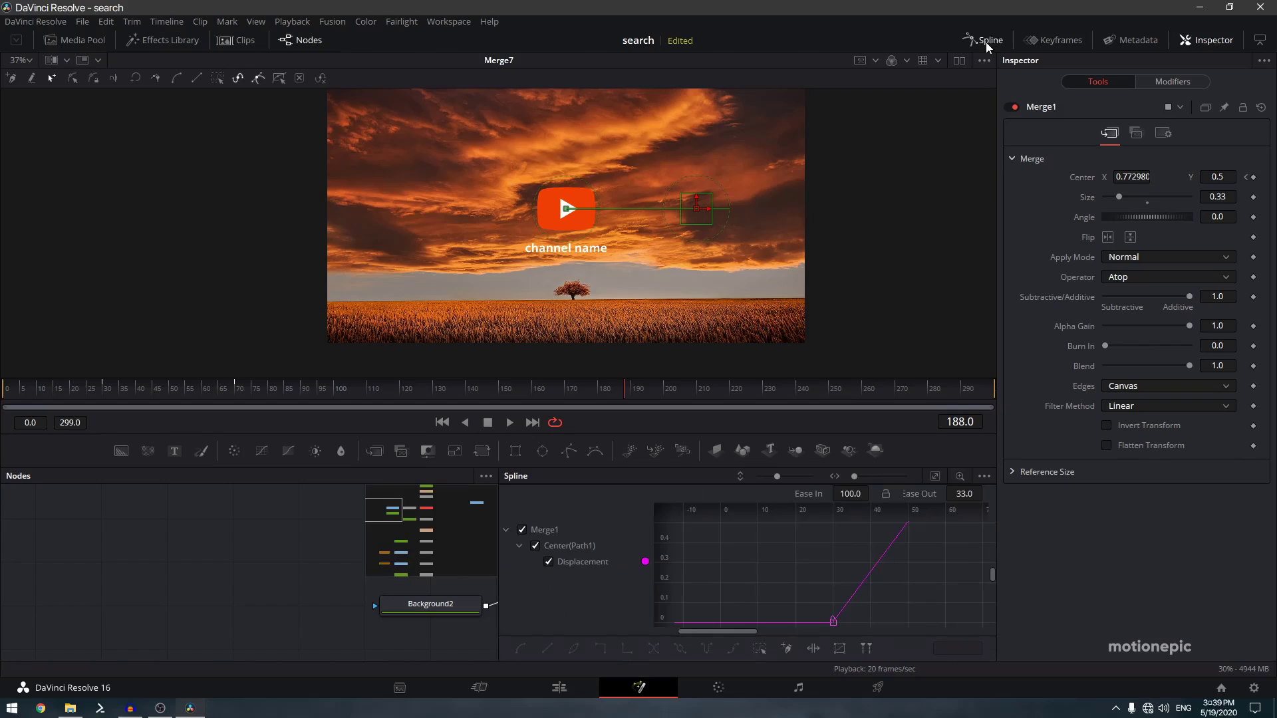
left_click(935, 476)
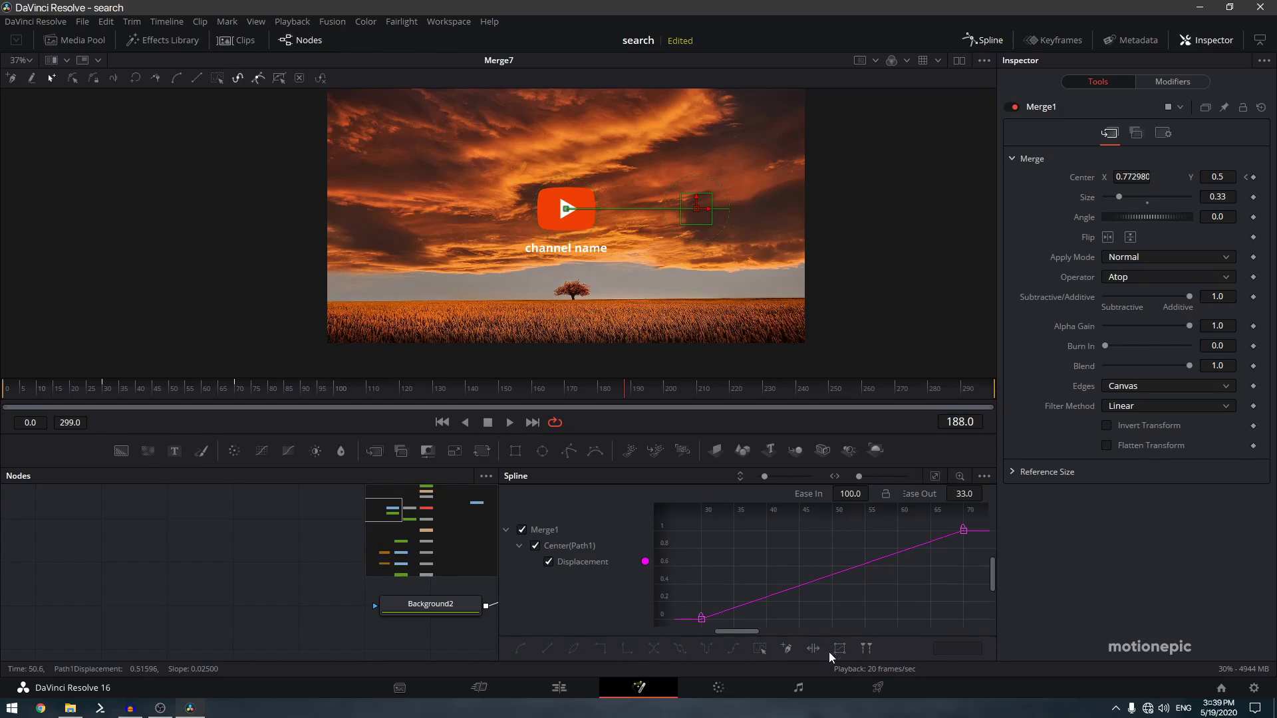
Smooth all of Merge1's Displacement keyframes, set their Ease In to 100 and close the Spline editor.
left_click(759, 648)
key("s")
left_click_drag(850, 493, 868, 491)
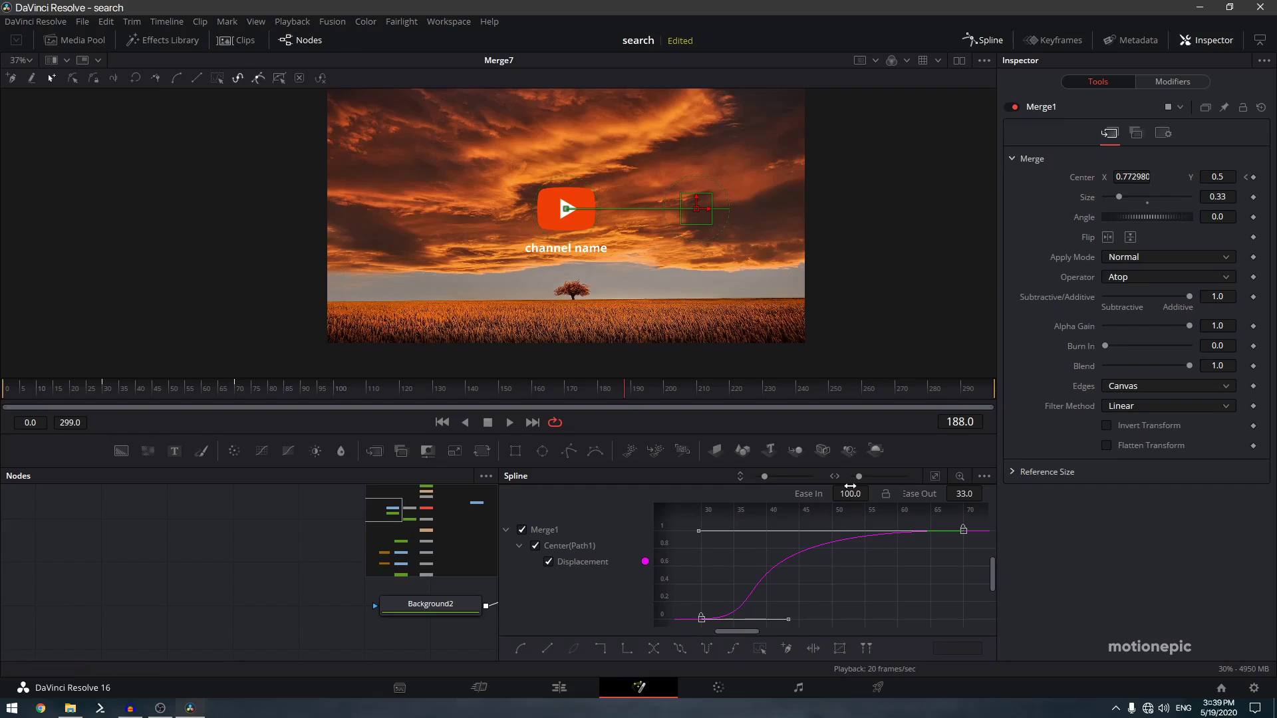
left_click(985, 40)
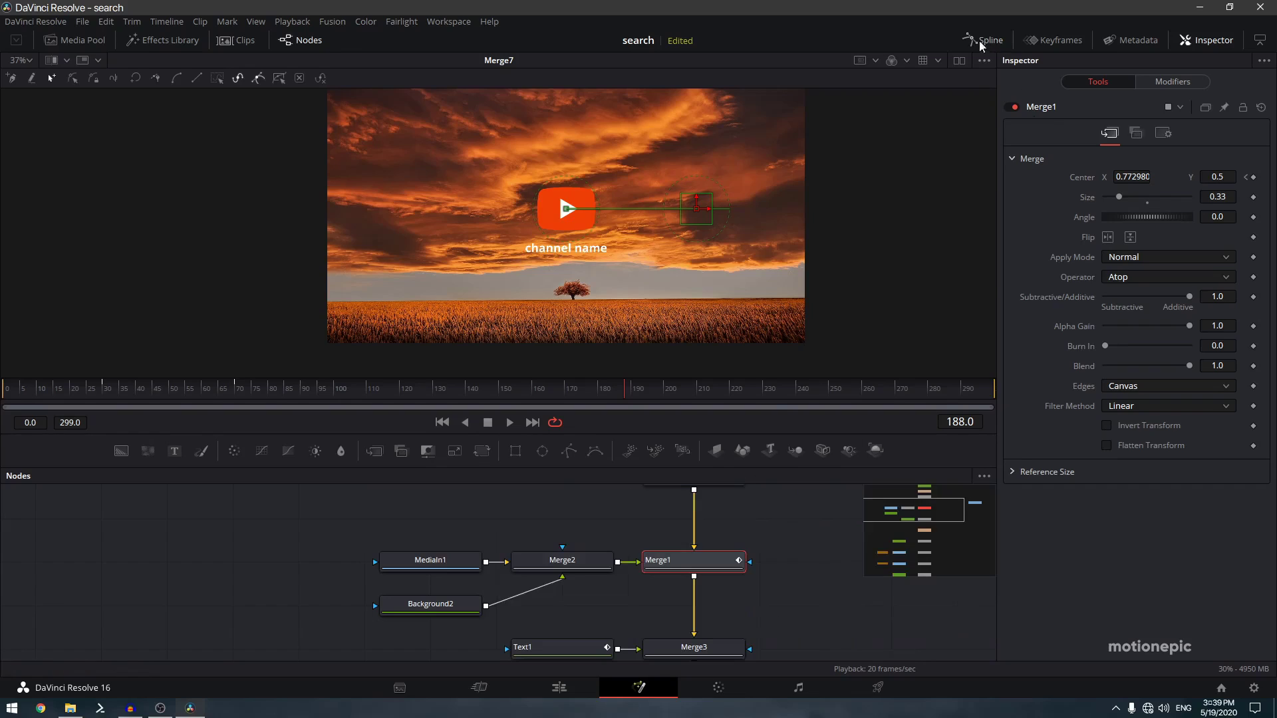
Open Text1's Write On animation in the Spline editor, choose the End curve and fit it to the view.
scroll(788, 552, "down", 3)
left_click(509, 539)
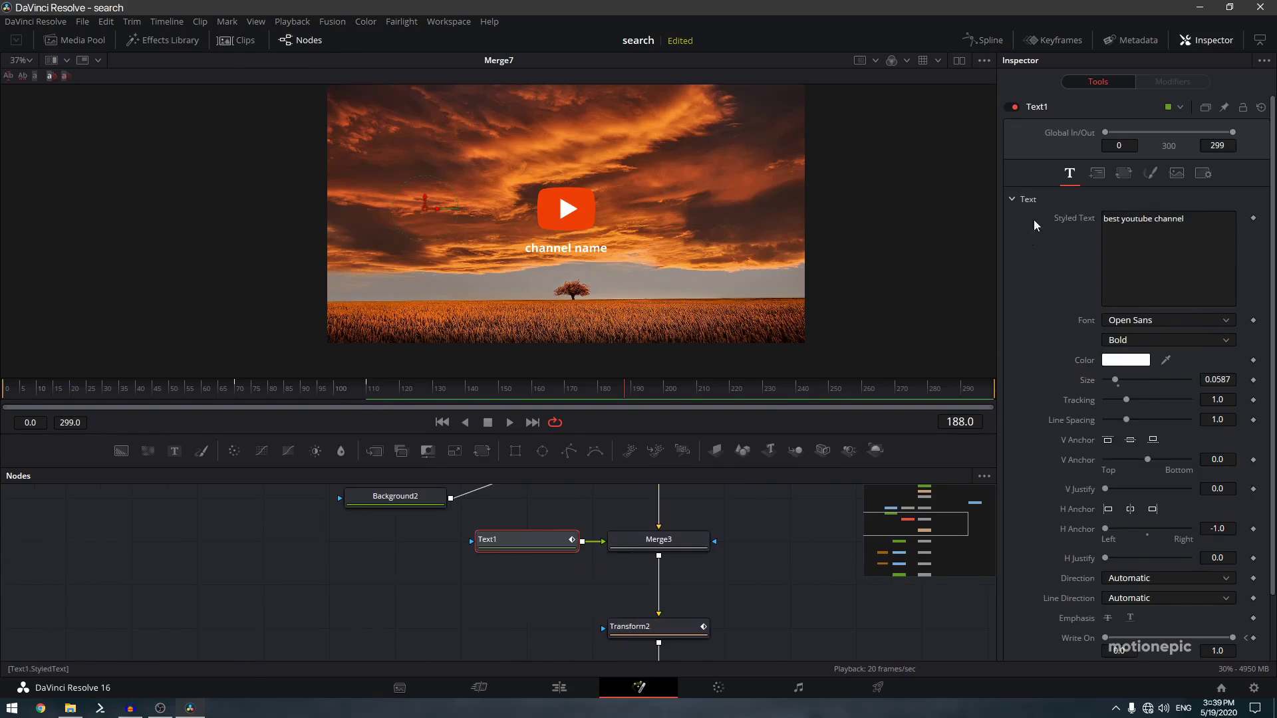
left_click(984, 40)
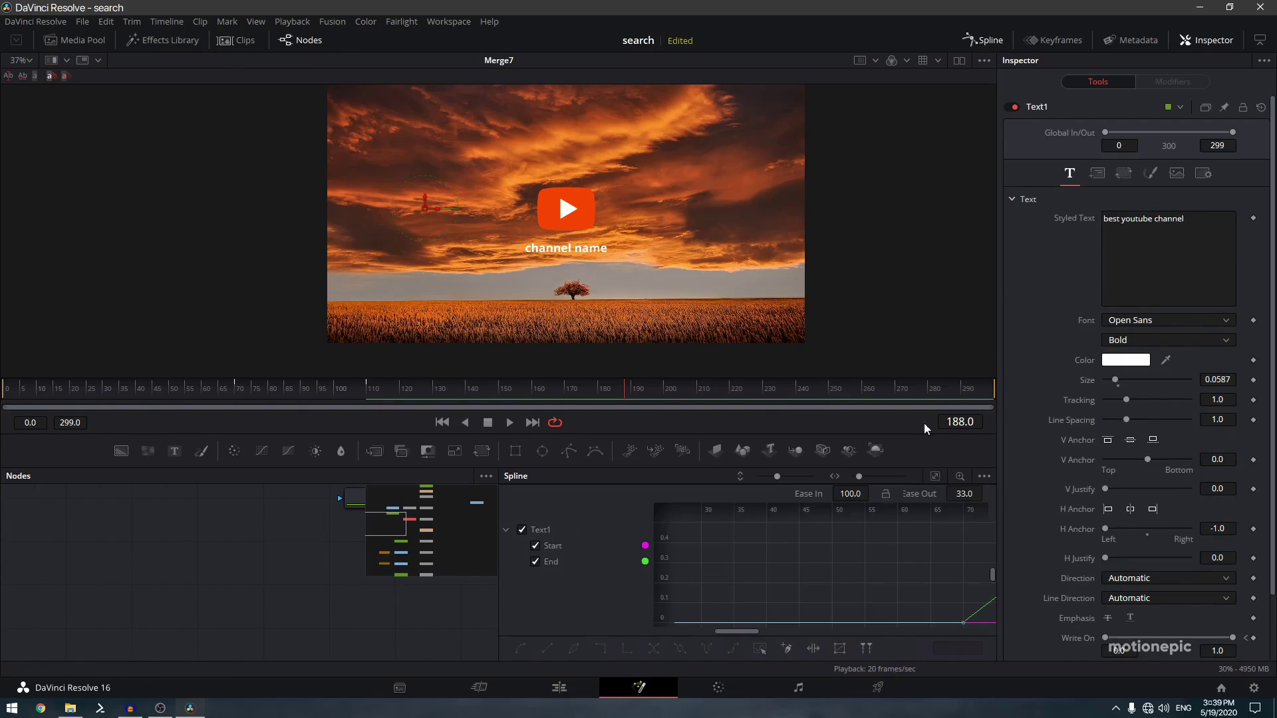
left_click(562, 562)
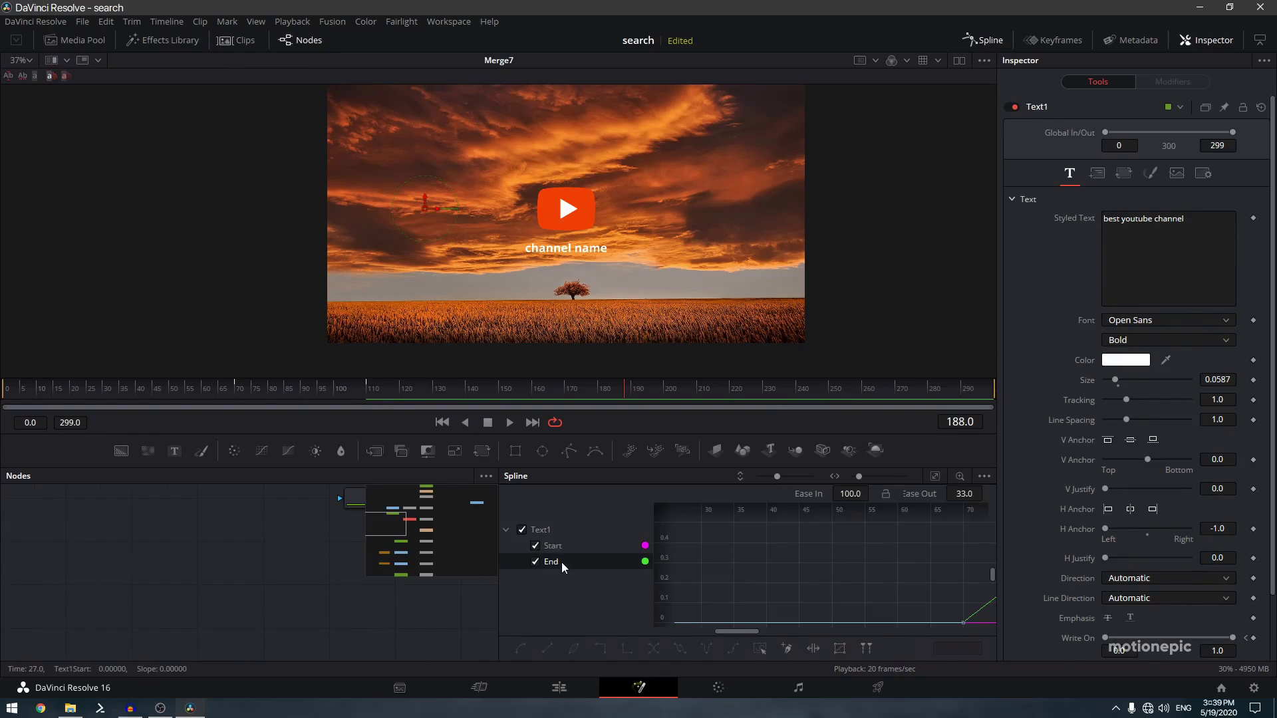
left_click(936, 476)
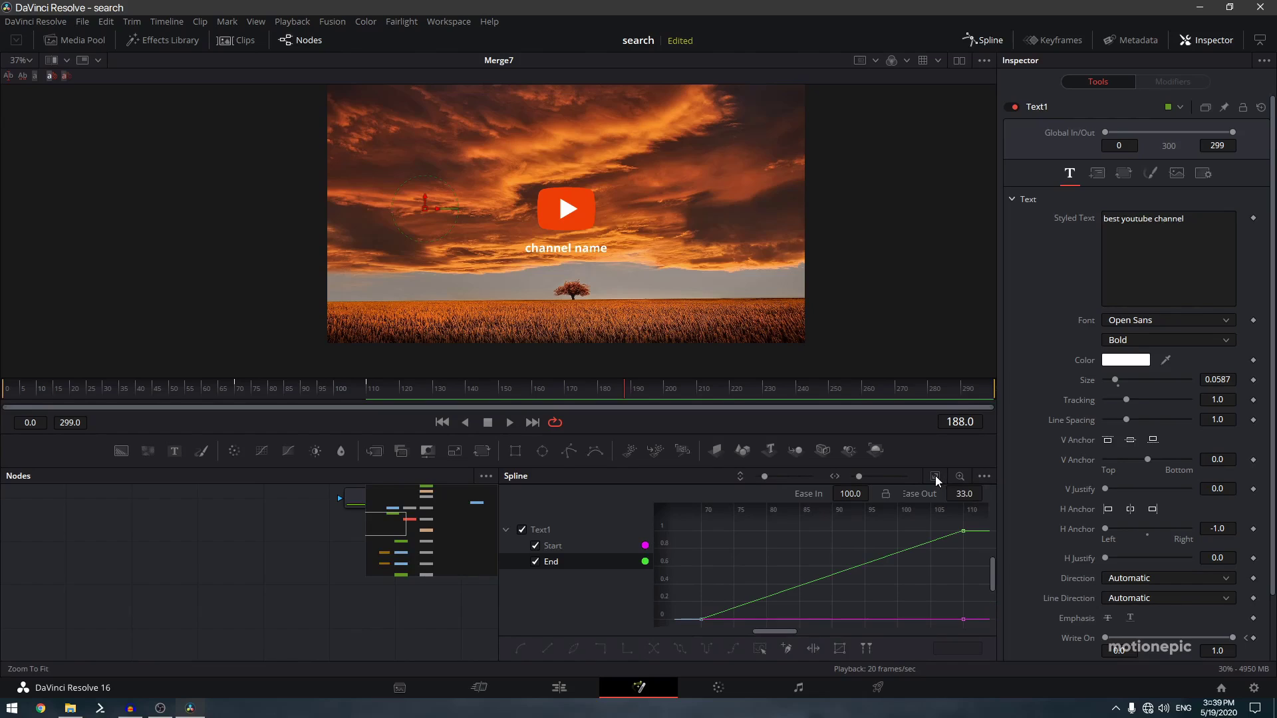
Smooth all of Text1's Write On keyframes, set their Ease In to 100 and close the Spline editor.
left_click(764, 648)
left_click(521, 646)
left_click_drag(849, 494, 863, 491)
key("F8")
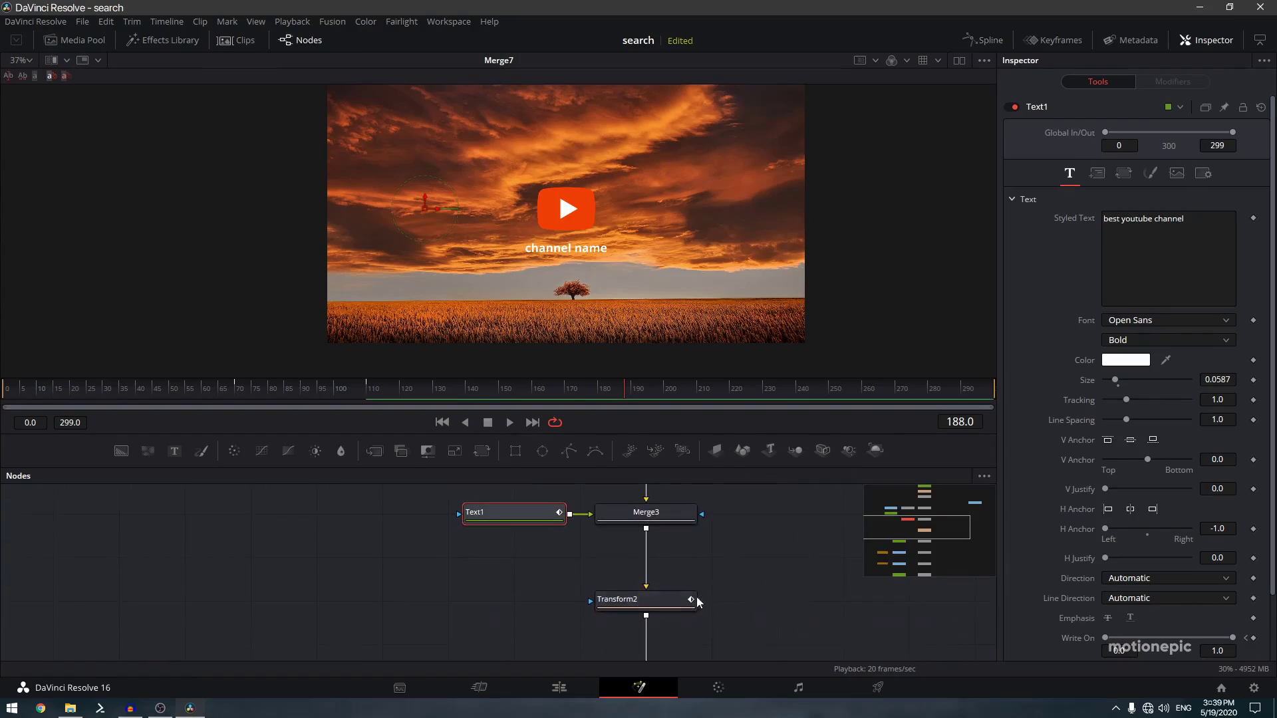
Examine Transform2's Size curve in the Spline editor and scrub through the search bar's brief shrink around frames 108 to 114.
left_click(655, 600)
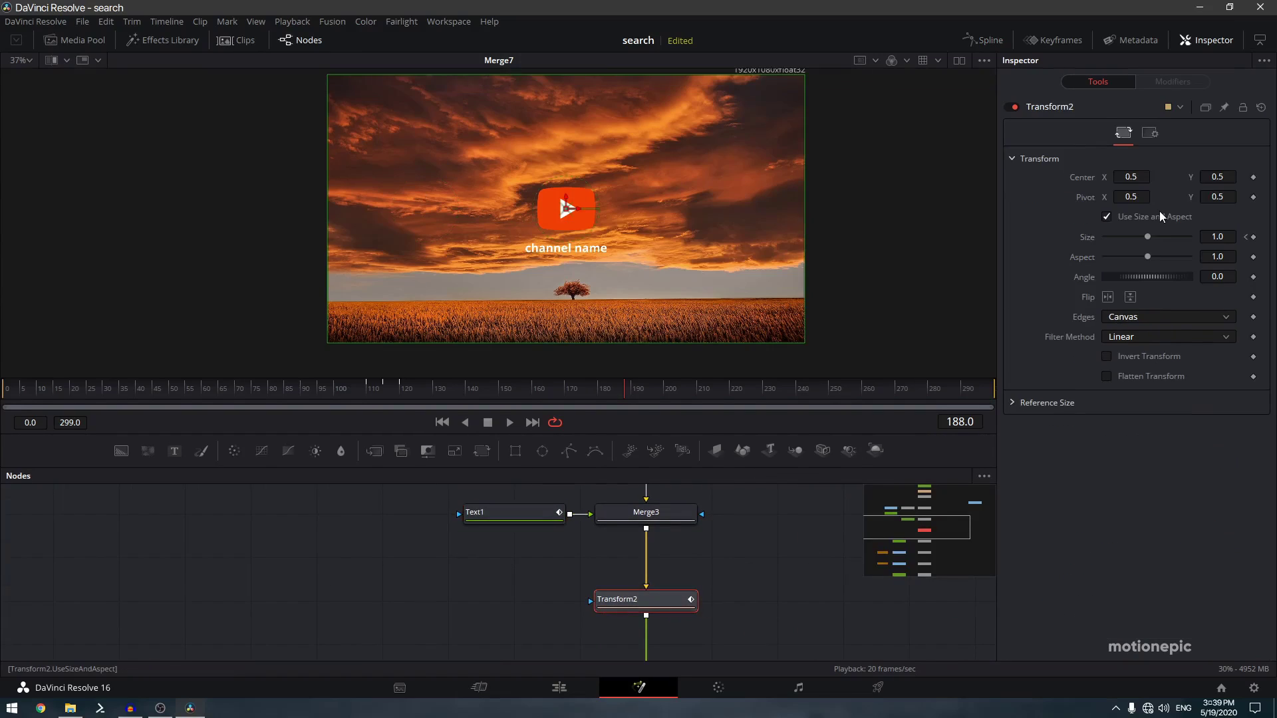
left_click(975, 42)
left_click(561, 544)
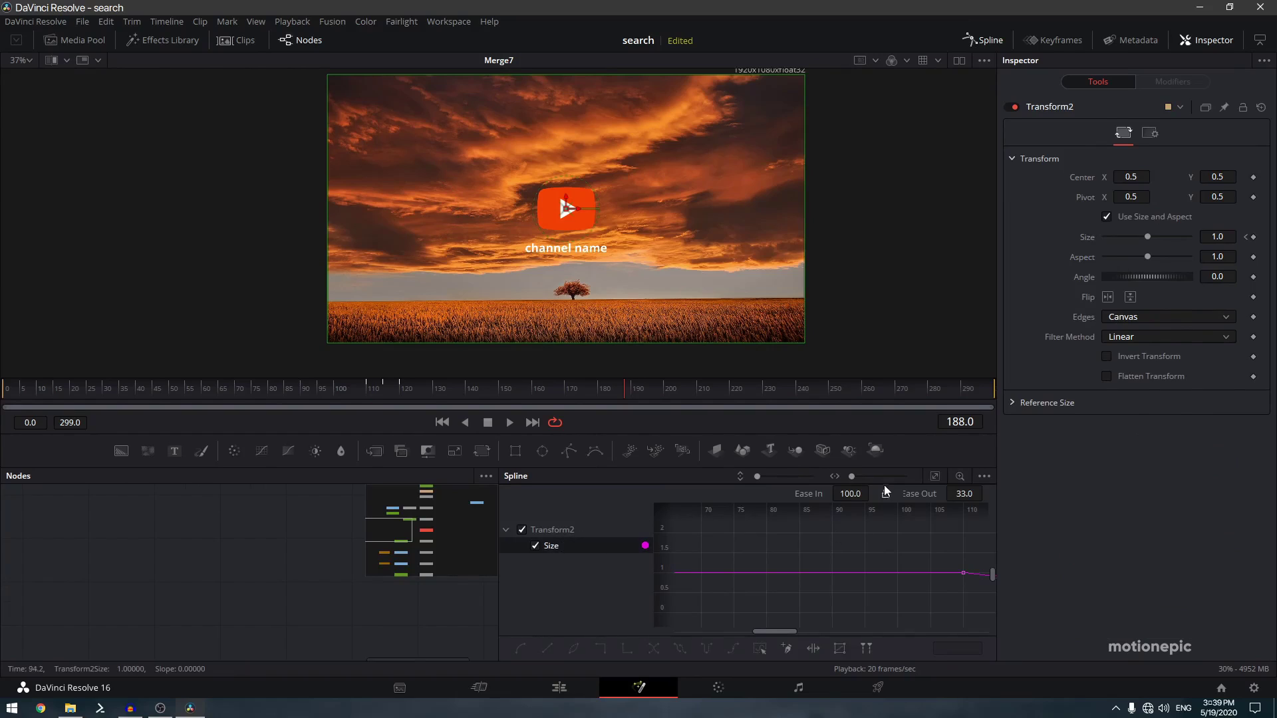
left_click(935, 478)
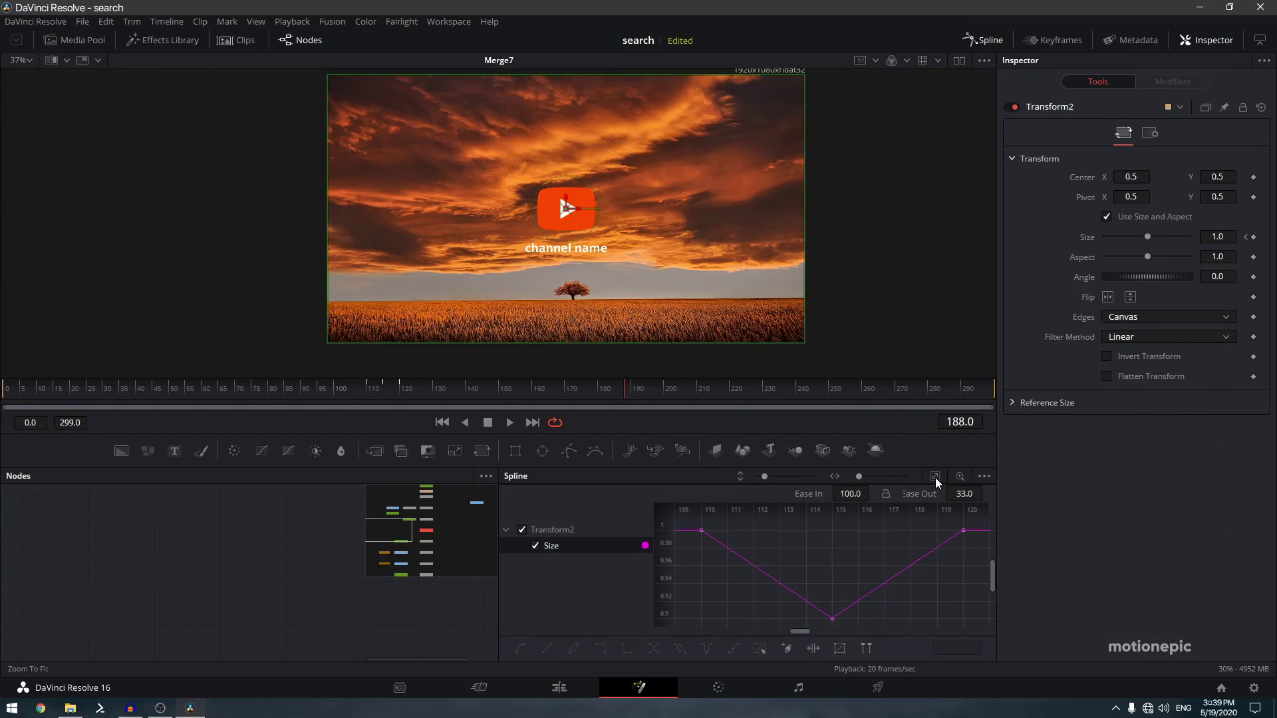
left_click_drag(342, 388, 382, 387)
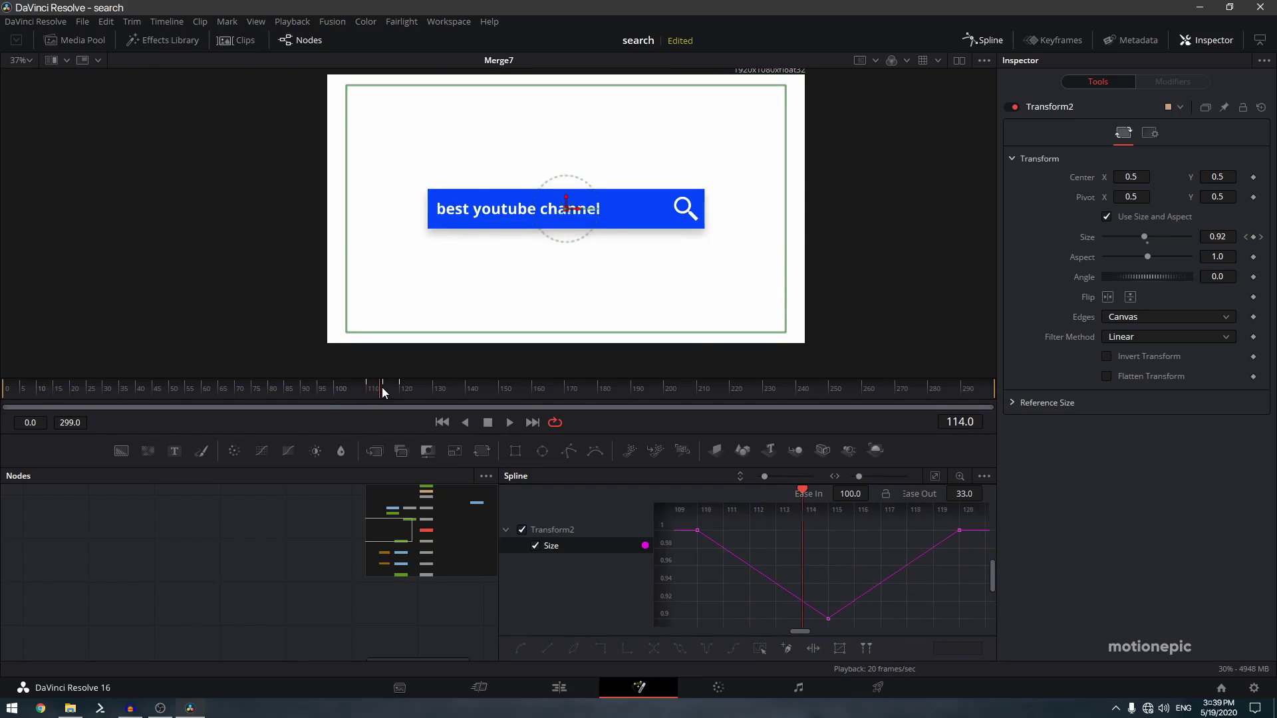
left_click(361, 380)
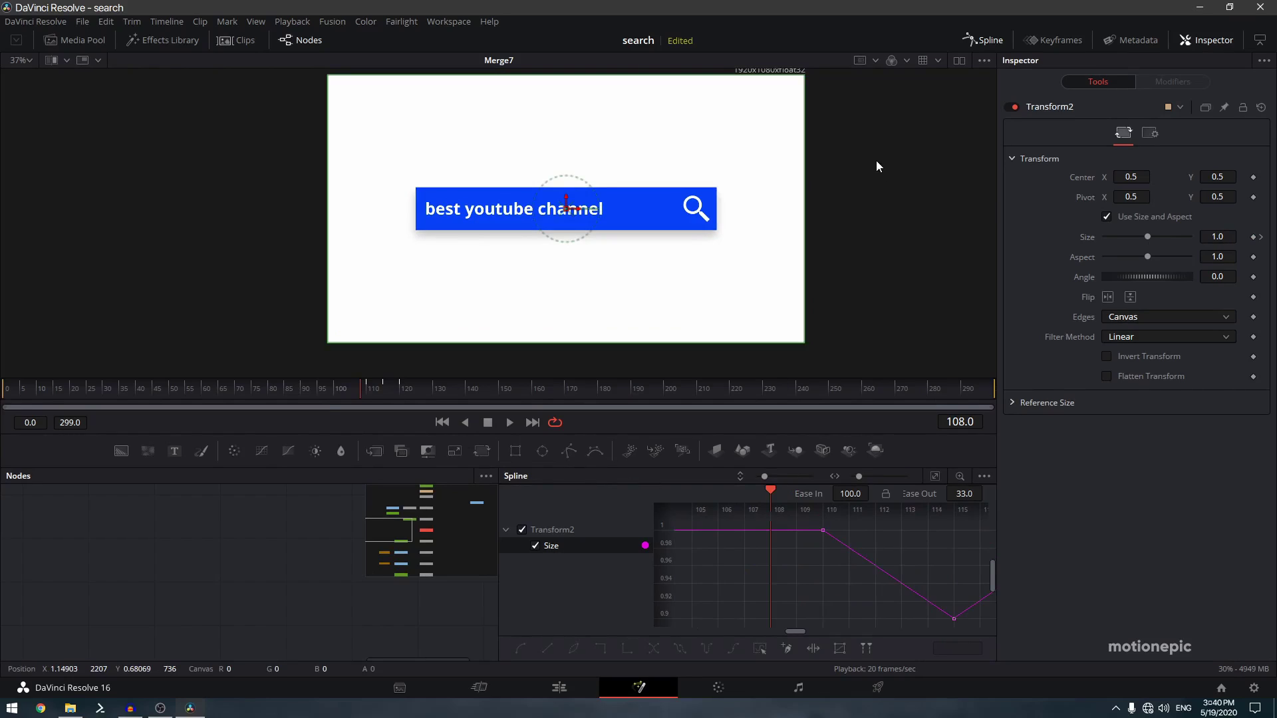
left_click(983, 40)
Open Ellipse1's Height curve in the Spline editor and fit it to the view.
left_click(628, 598)
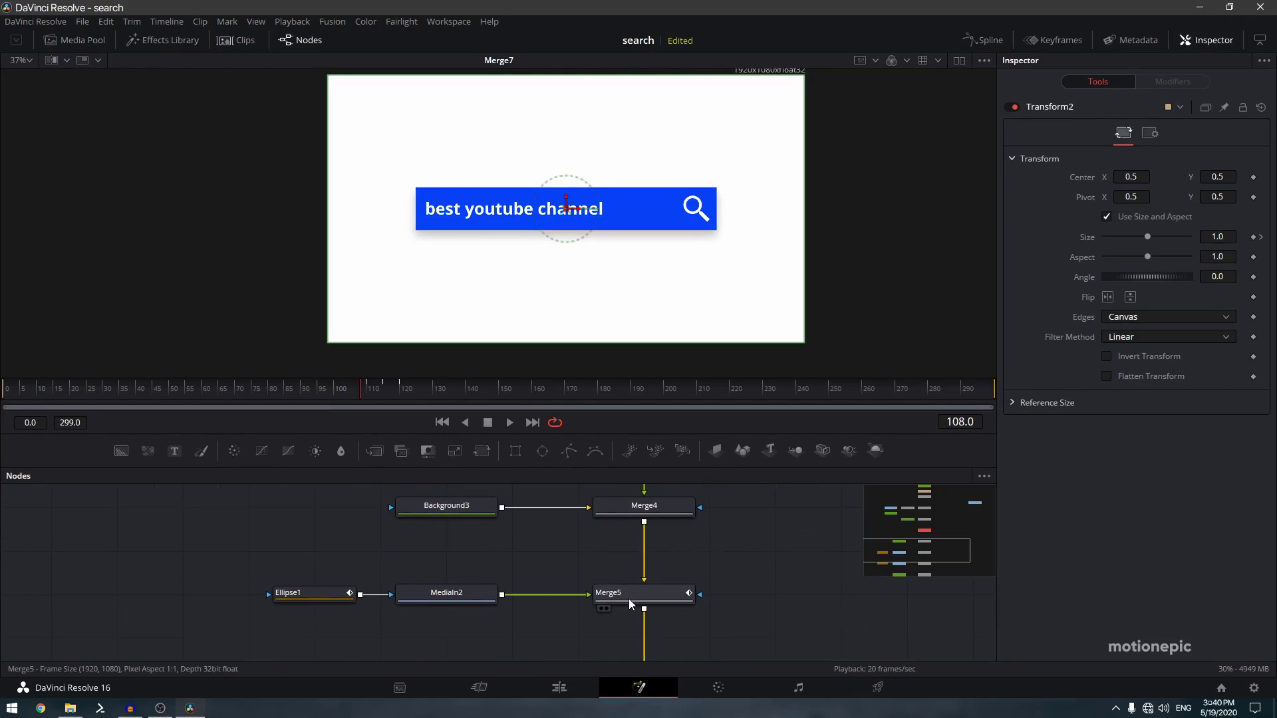
left_click(312, 590)
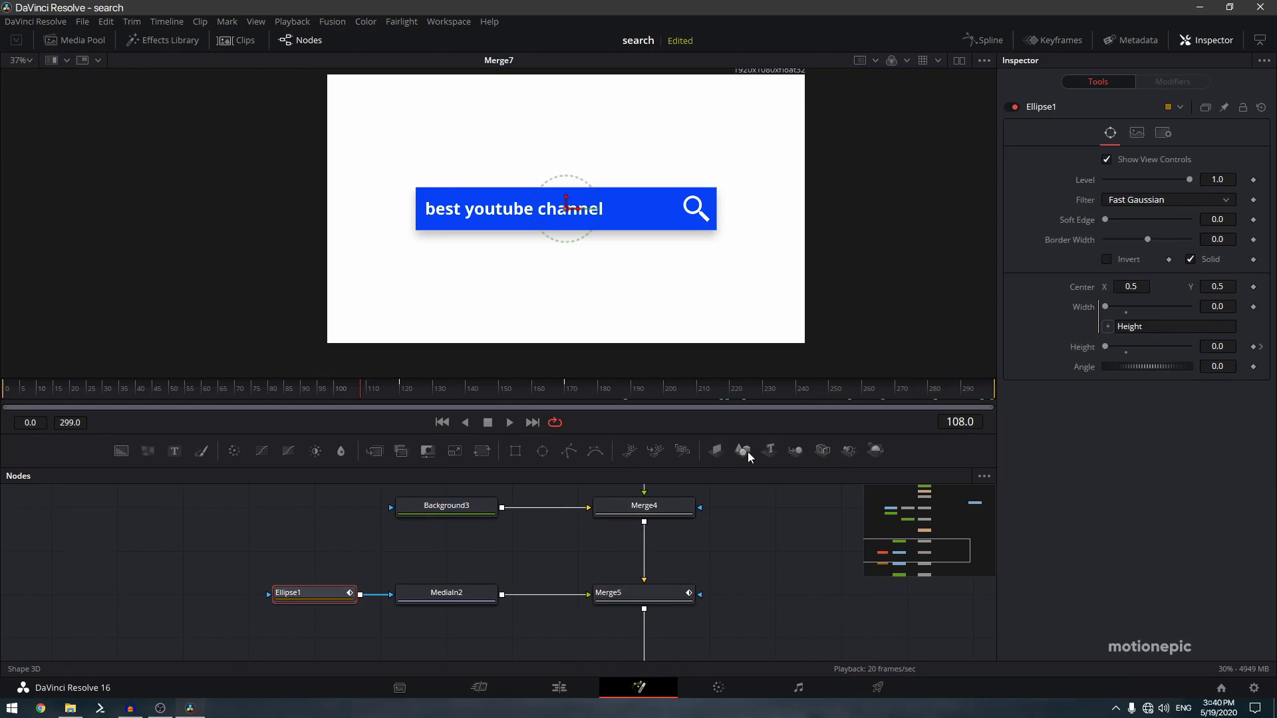
left_click(983, 40)
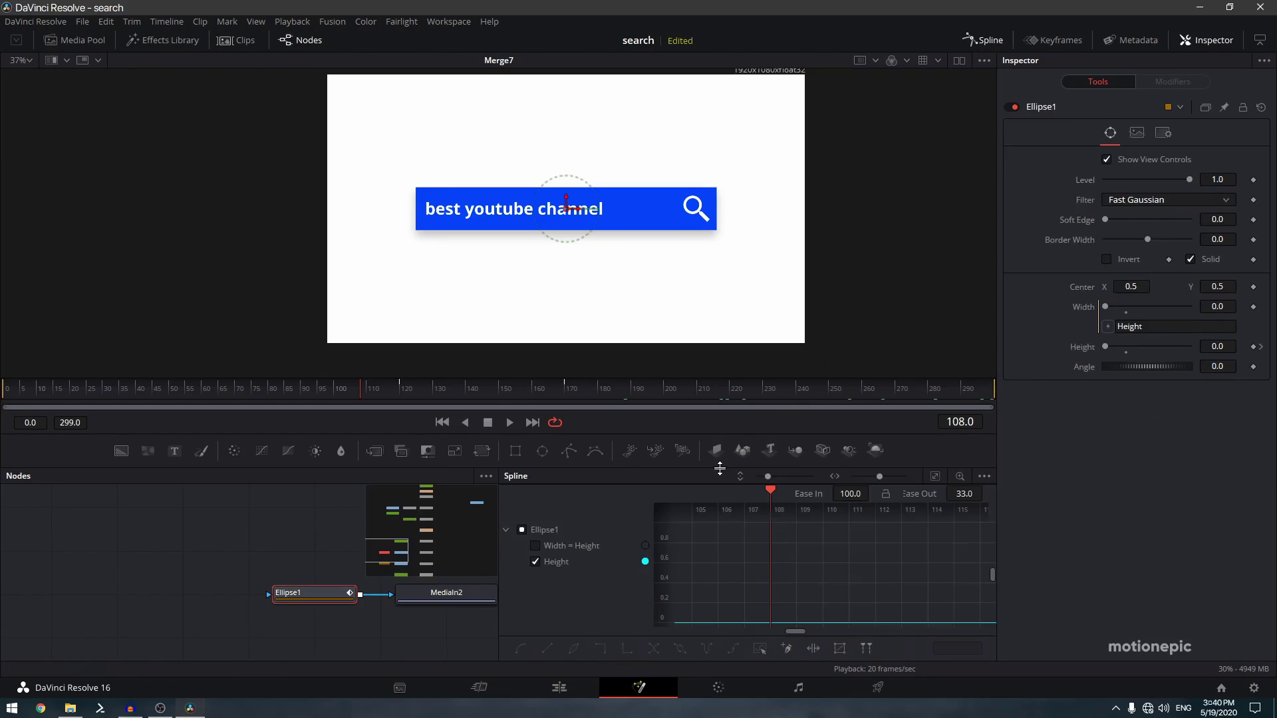
left_click(548, 563)
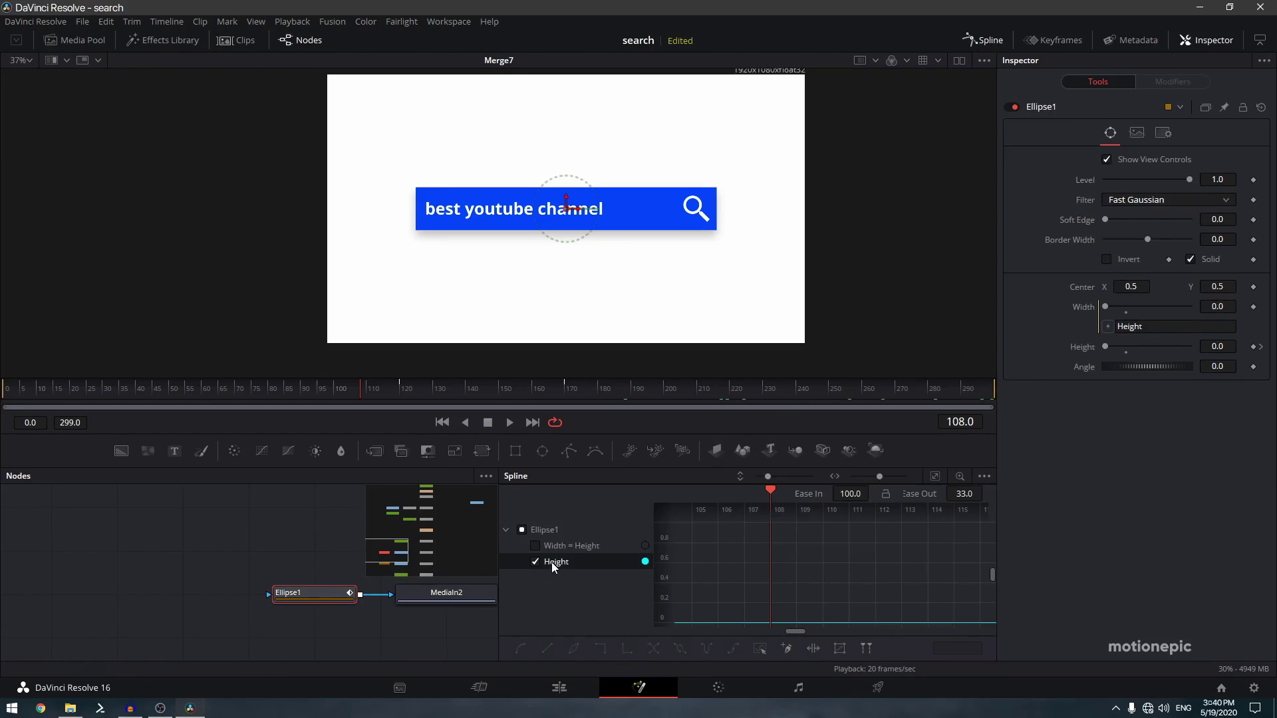
left_click(936, 479)
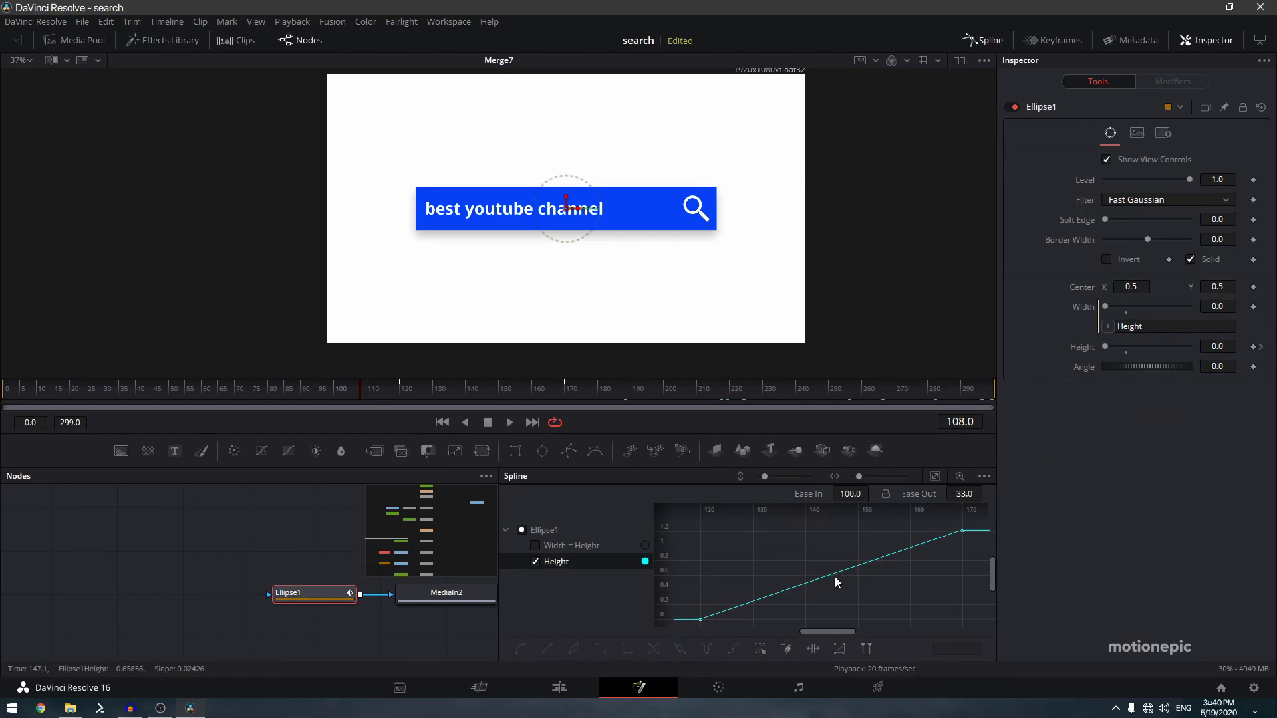
Smooth all of Ellipse1's Height keyframes, set their Ease In to 100 and close the Spline editor.
left_click(763, 650)
key("s")
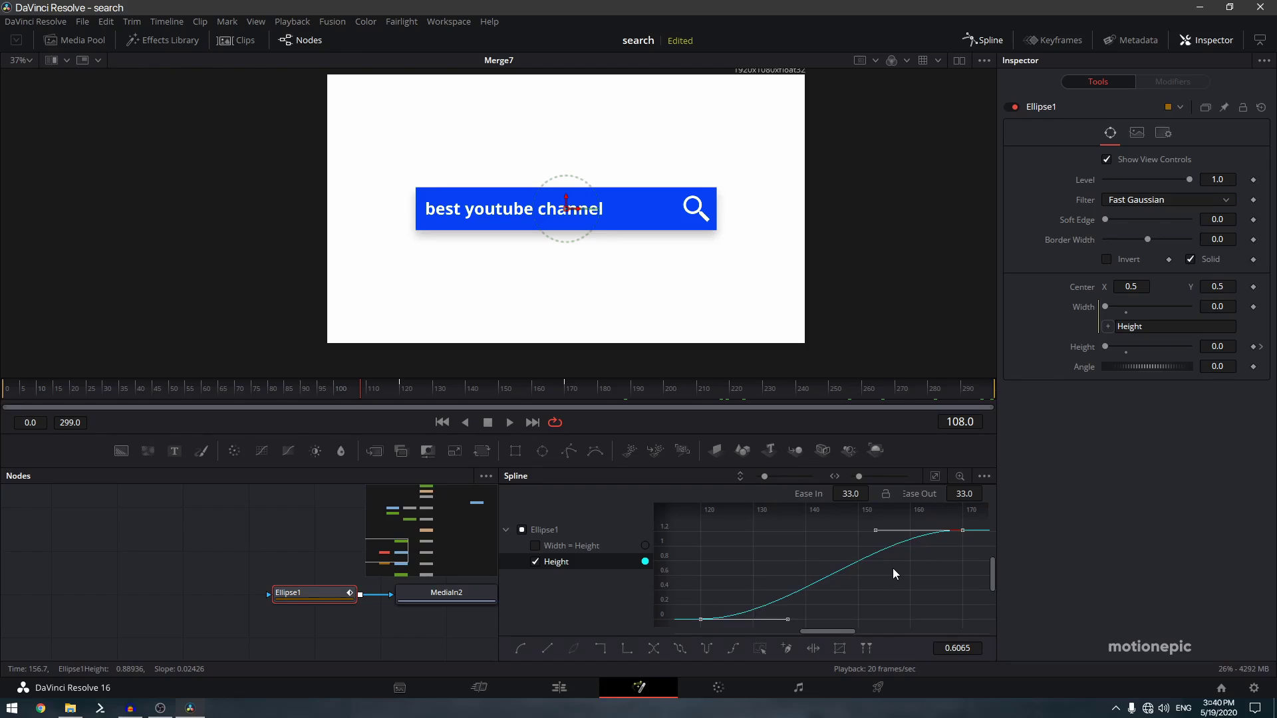
left_click_drag(851, 493, 864, 492)
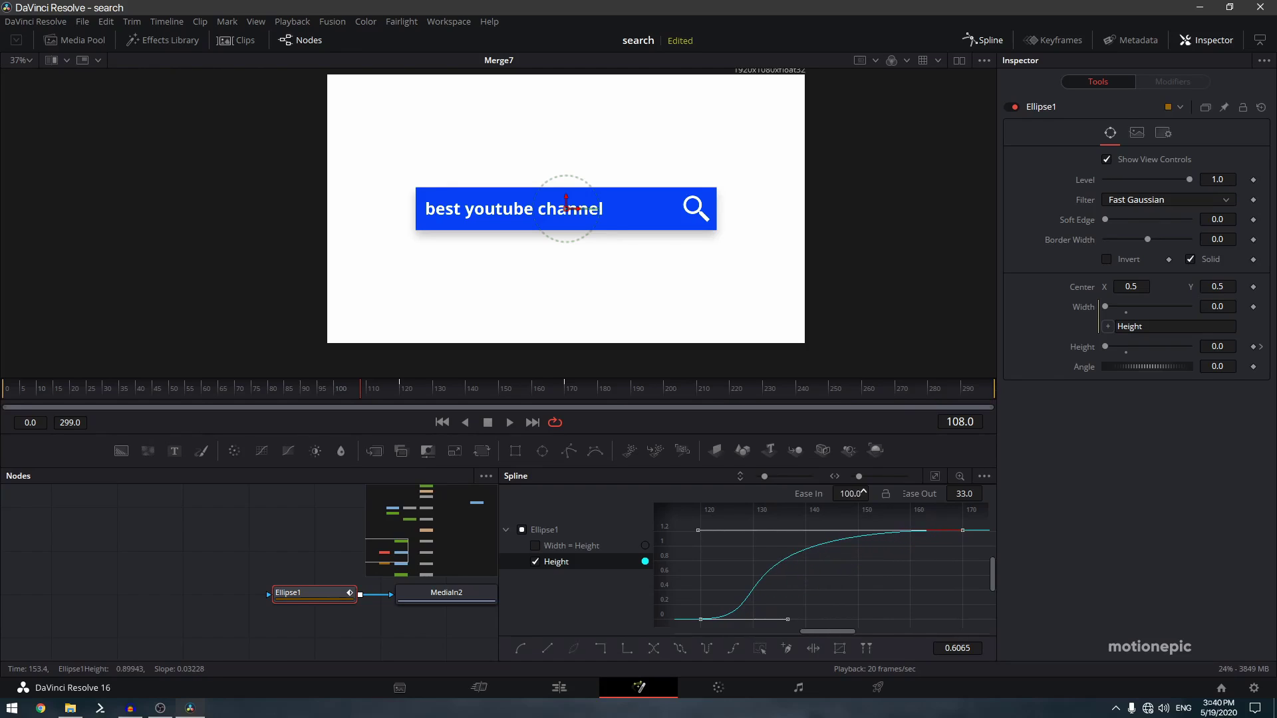
left_click(983, 40)
Select Merge5 and scrub through the background image's slow zoom up to frame 203.
left_click(636, 592)
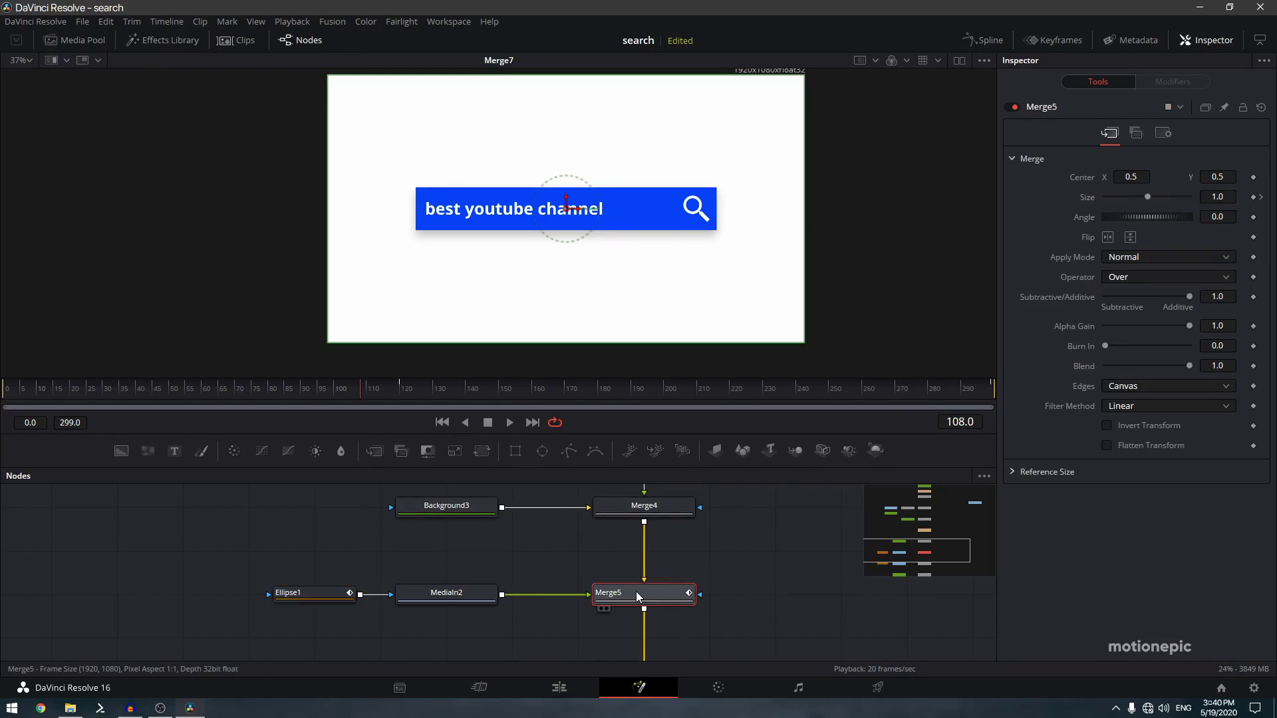
left_click(581, 388)
left_click_drag(581, 389, 673, 379)
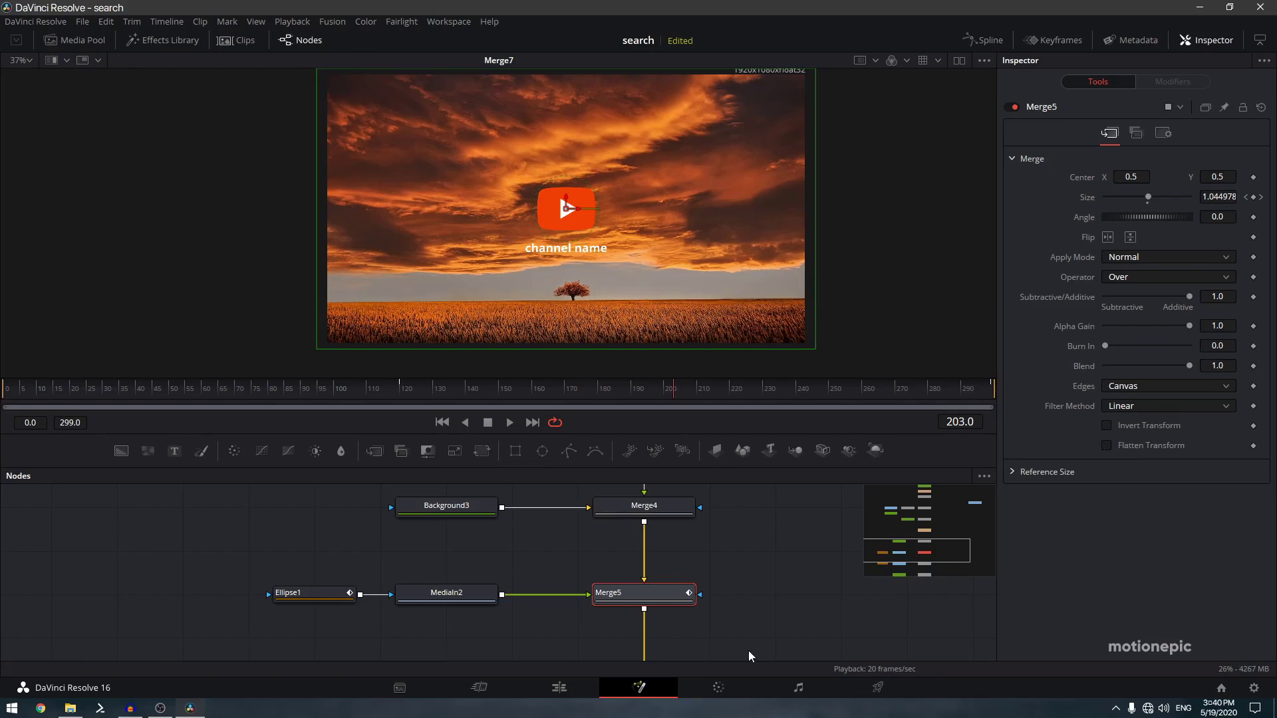
Smooth all of Ellipse2's Height keyframes in the Spline editor with Ease In 100 and close the editor.
scroll(748, 652, "down", 10)
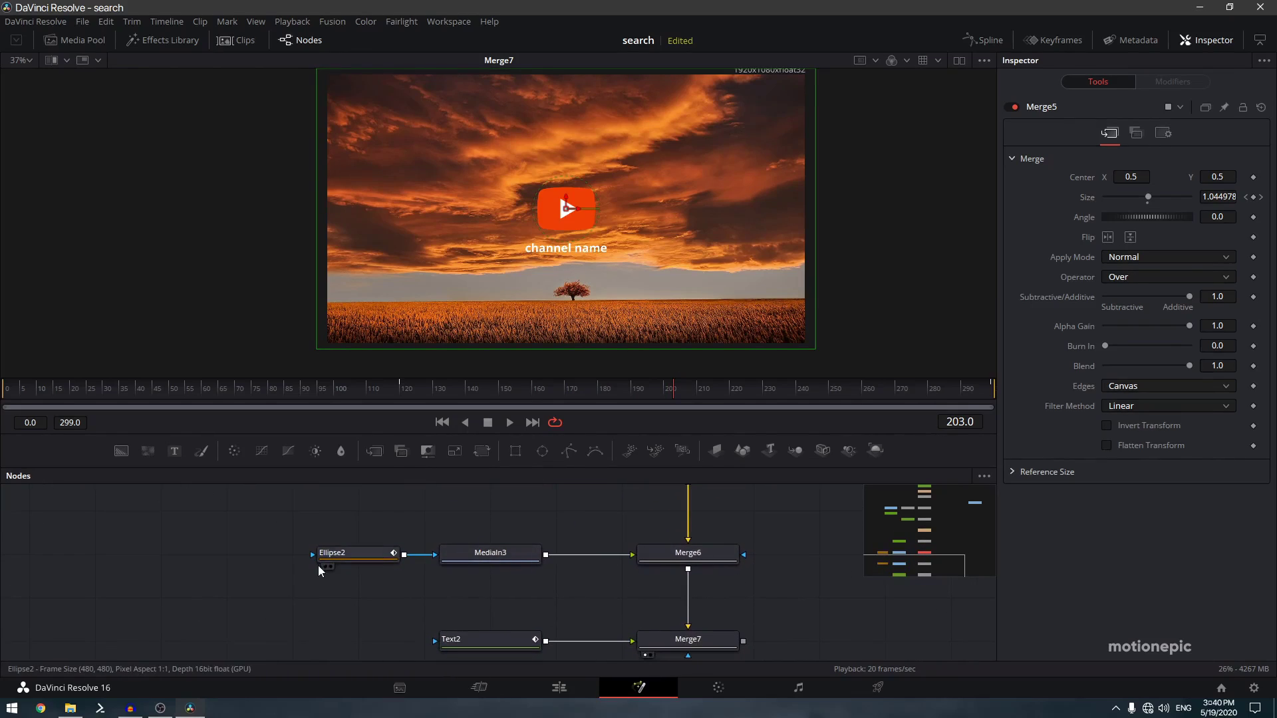
left_click(356, 556)
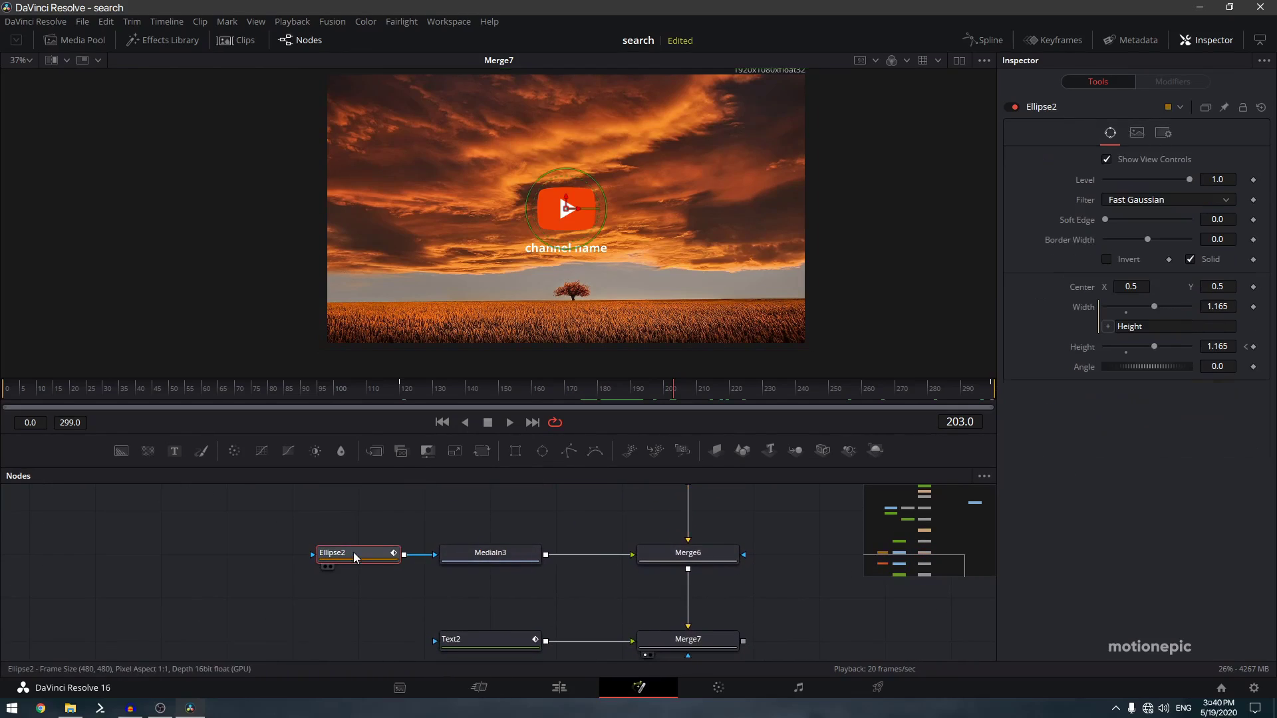
left_click(997, 42)
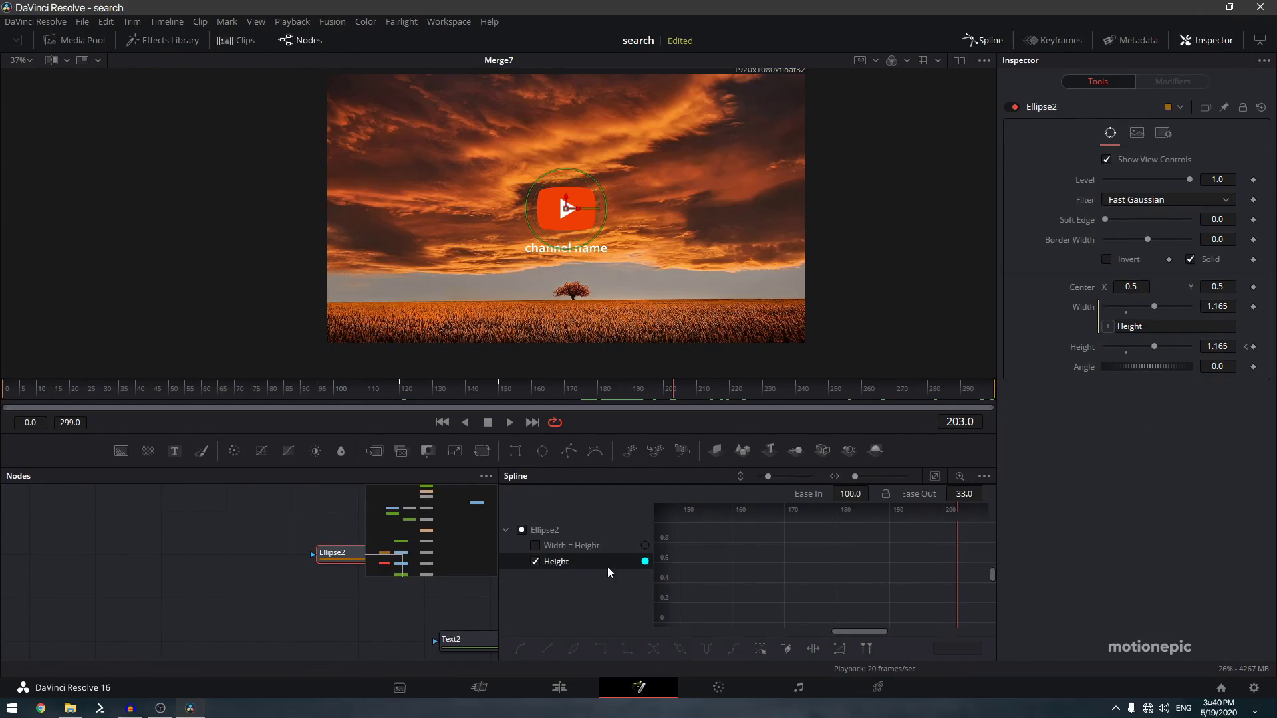
left_click(933, 476)
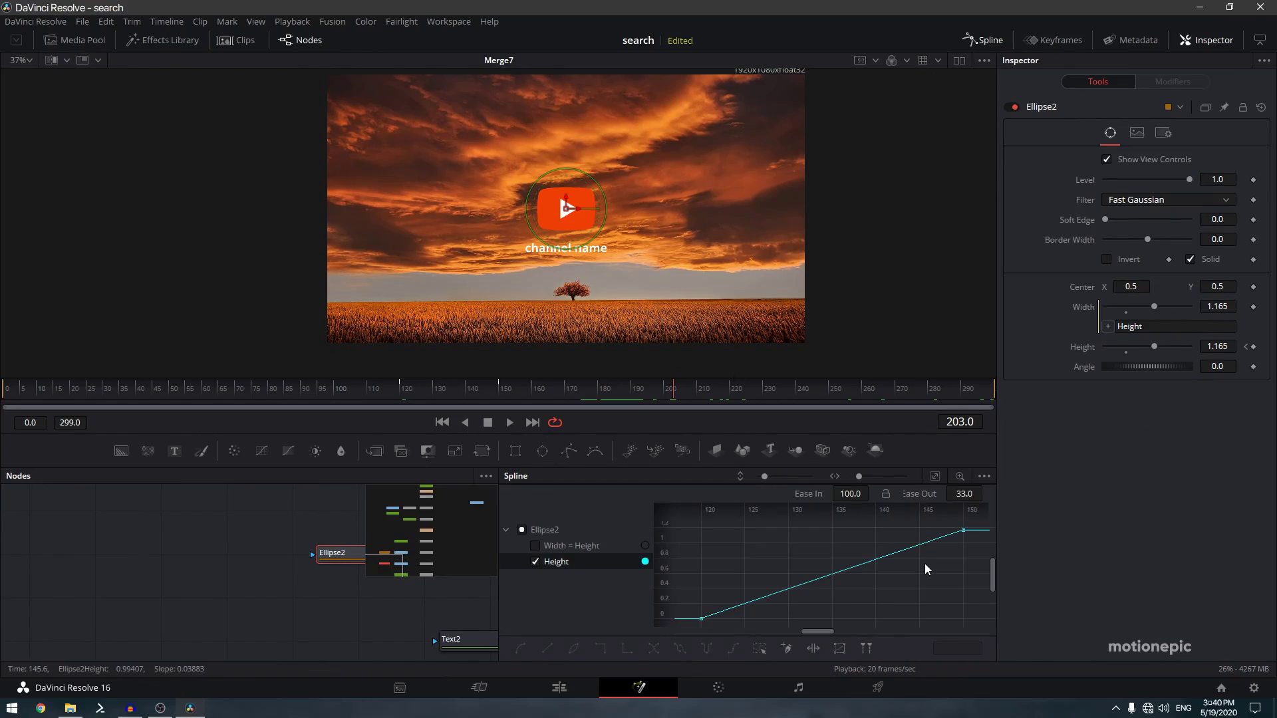
key("ctrl+a")
key("shift+s")
key("F8")
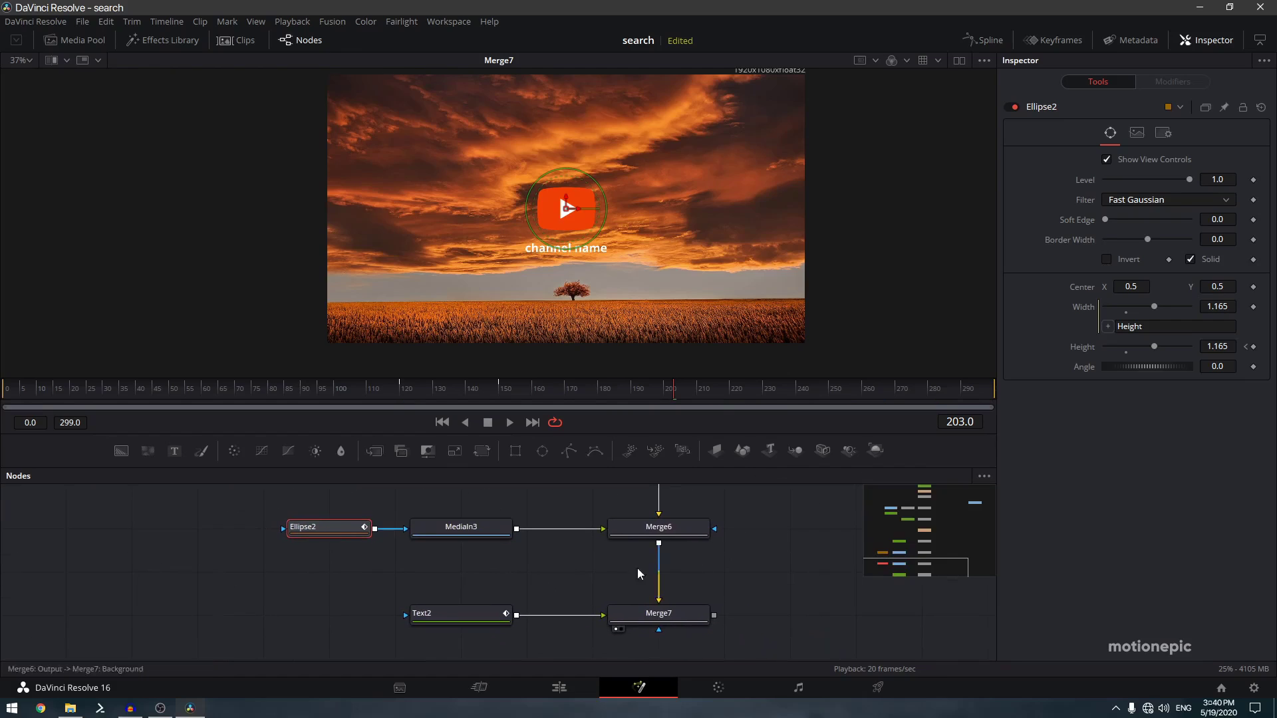
Fit Text2's Write On Start and End curves in the Spline editor, select all their keyframes and close the editor.
left_click(452, 616)
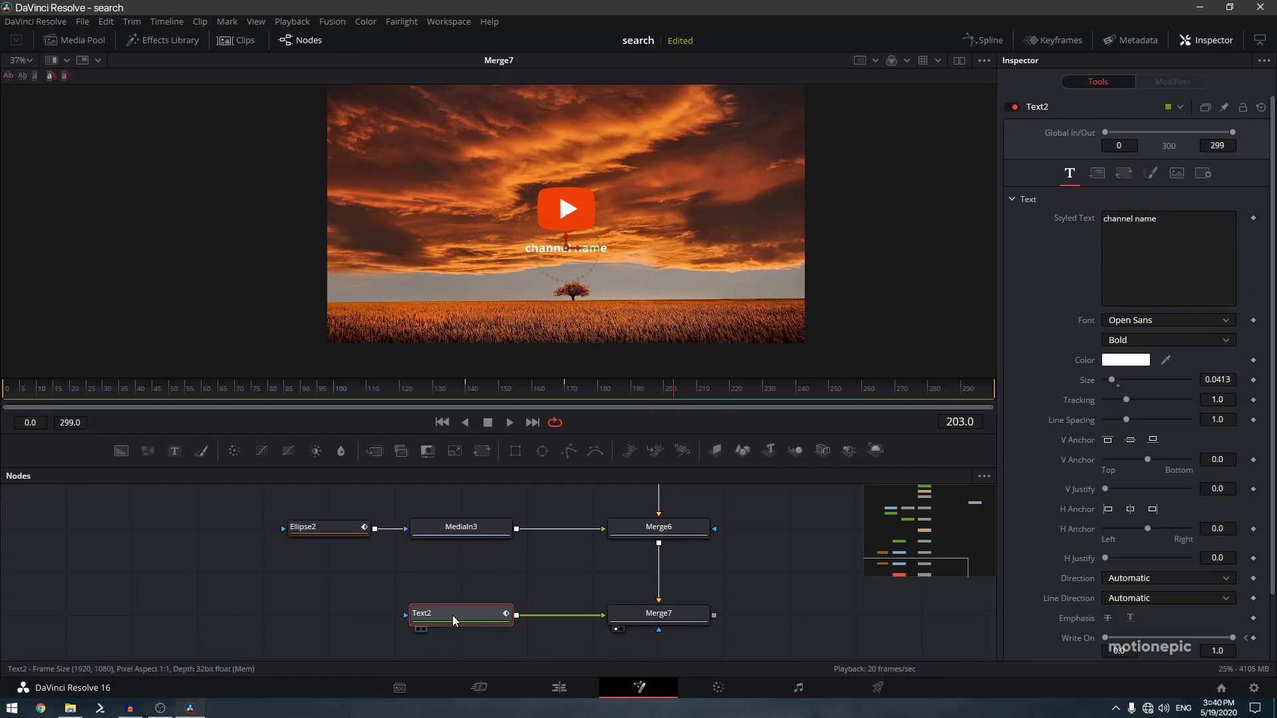
left_click(983, 40)
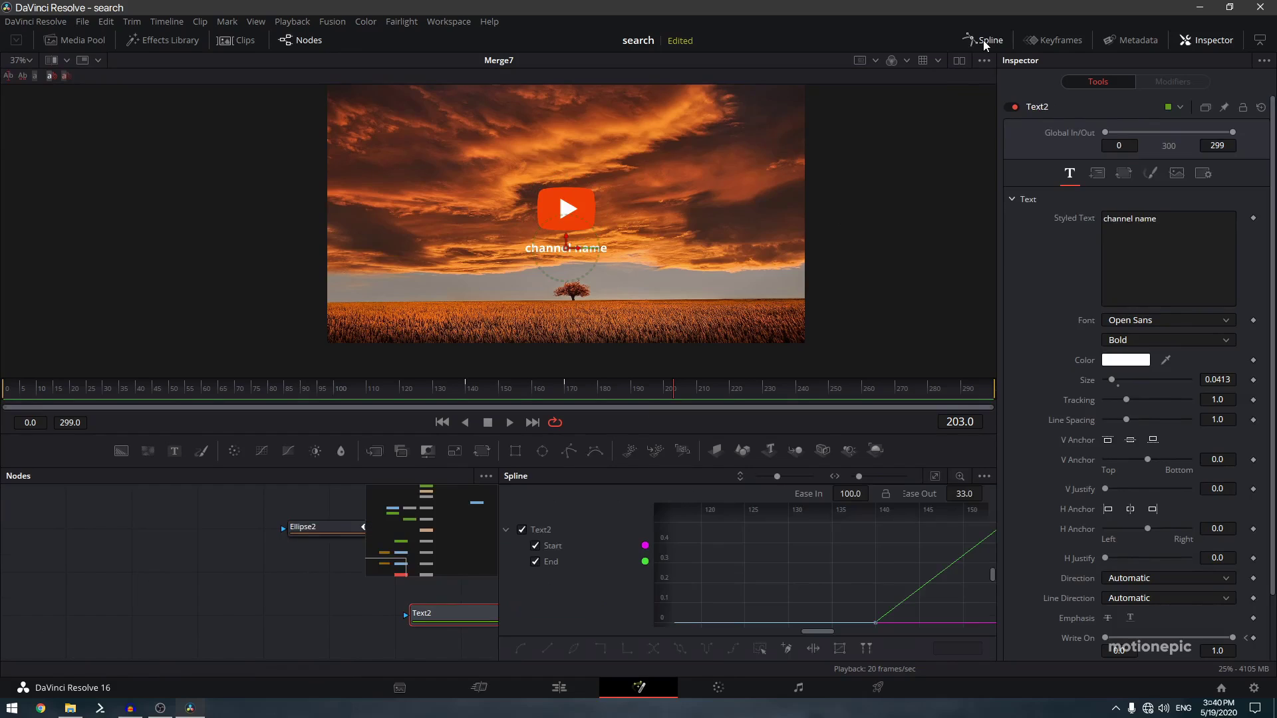
left_click(934, 476)
left_click(760, 648)
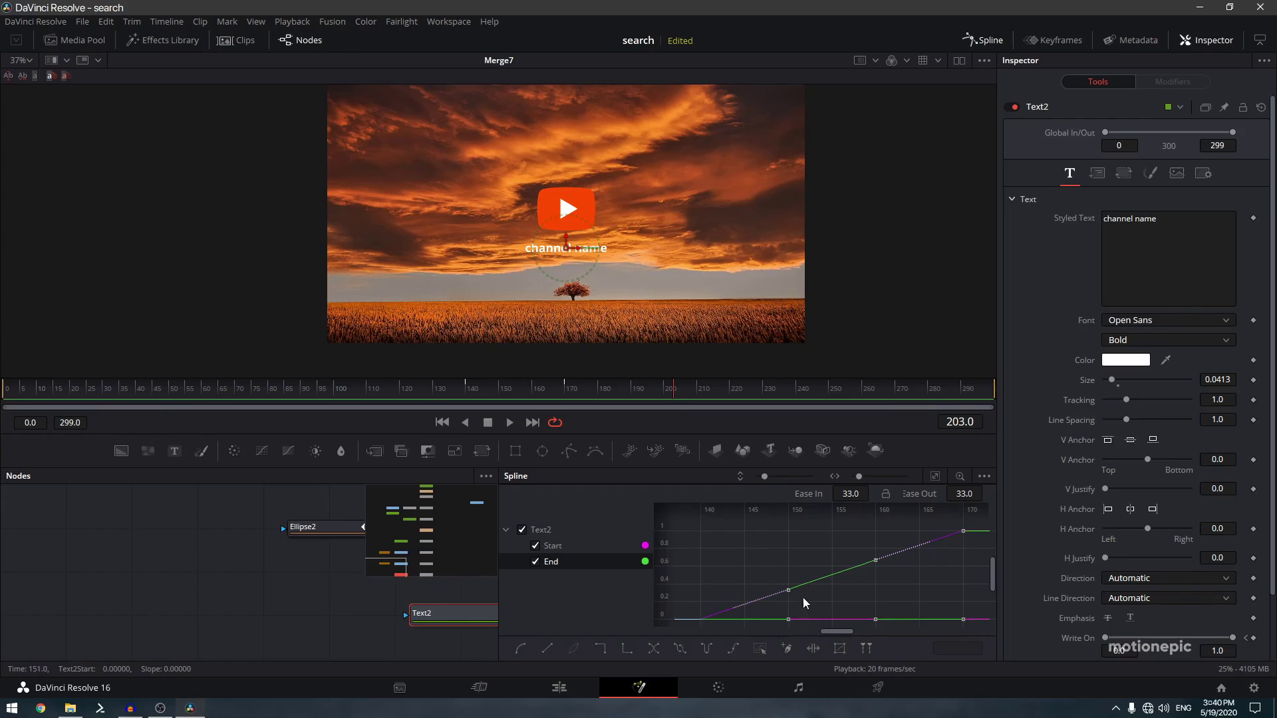
left_click(983, 39)
Play the whole animation from frame 0, and scrub to frame 126 where the play-button reveal grows.
left_click(8, 393)
right_click(180, 426)
key("Escape")
right_click(194, 415)
left_click(207, 436)
left_click(509, 423)
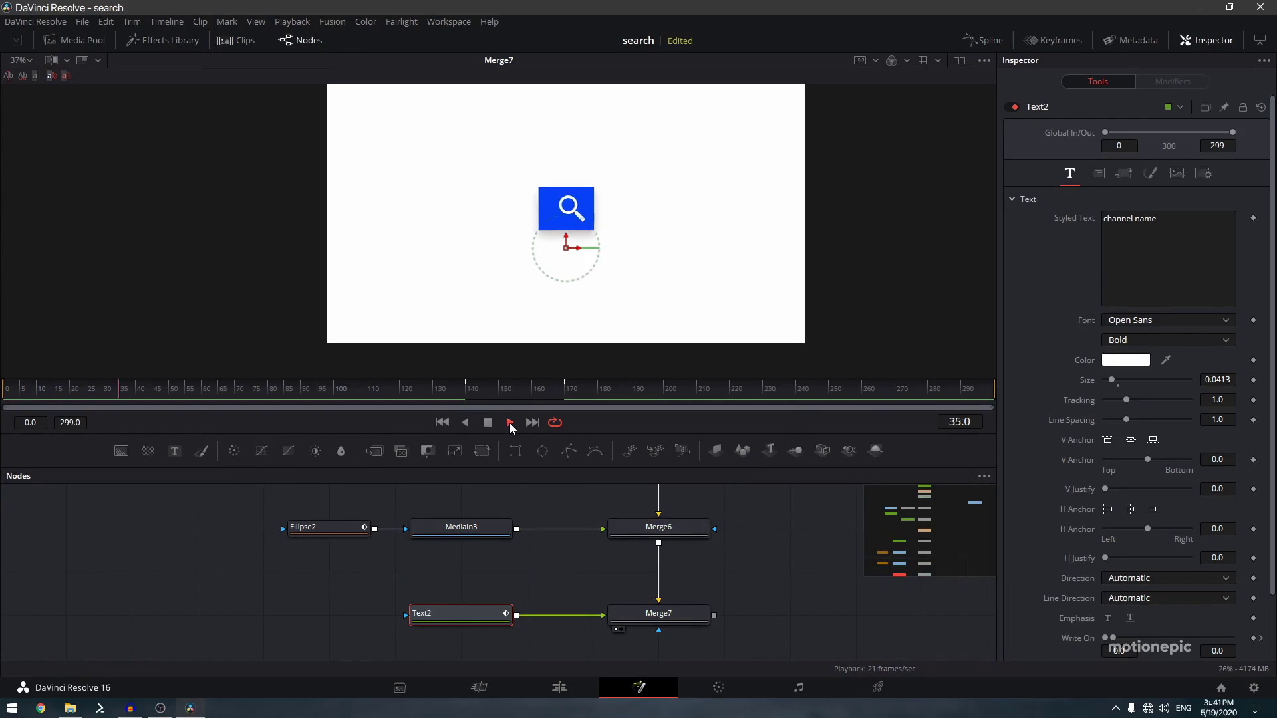
left_click(464, 393)
left_click_drag(464, 392, 421, 379)
Move Ellipse2's last Height keyframe earlier to frame 145 in the Spline editor.
scroll(532, 576, "up", 2)
left_click(326, 557)
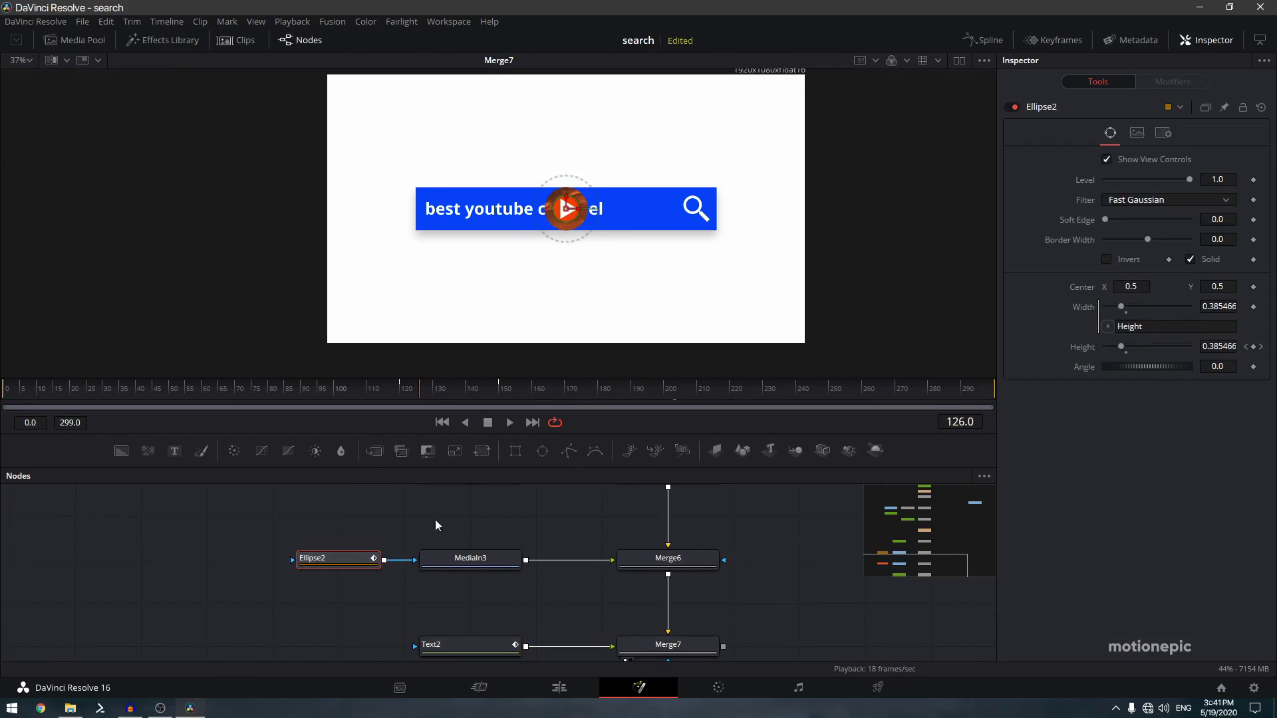
scroll(542, 222, "up", 3)
scroll(577, 206, "up", 3)
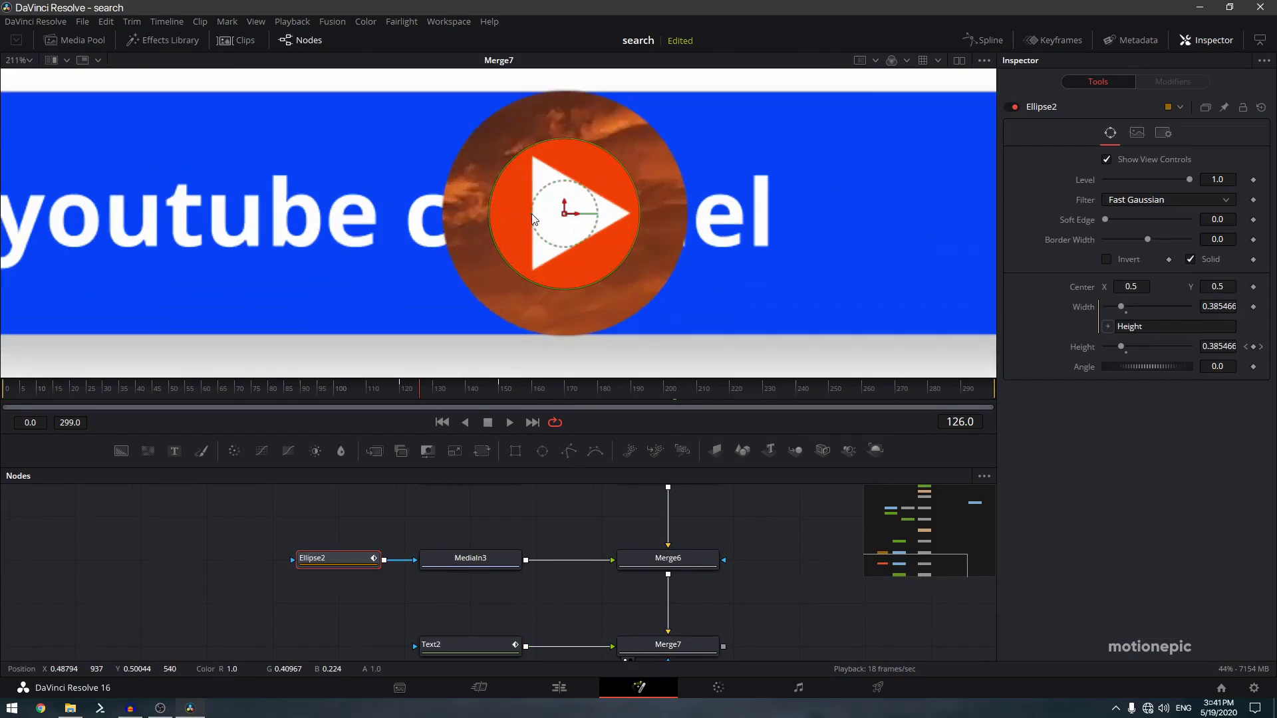
left_click(978, 40)
scroll(808, 551, "up", 3)
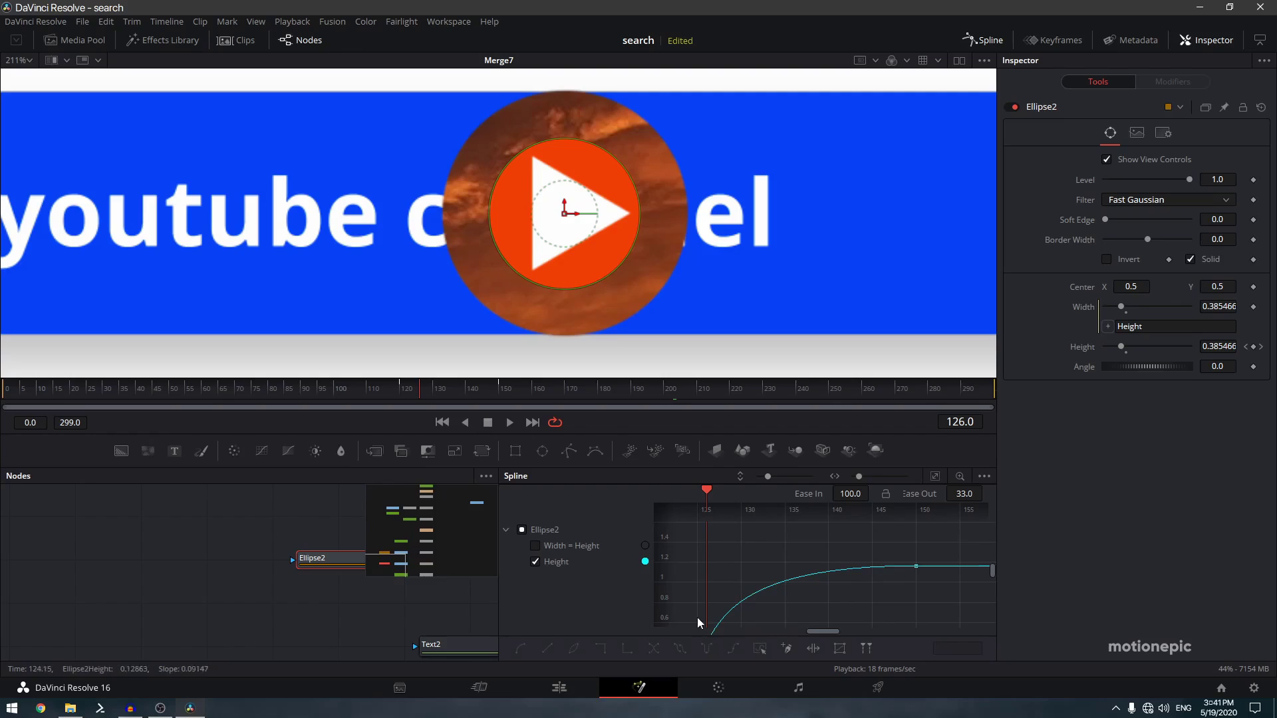
left_click(916, 566)
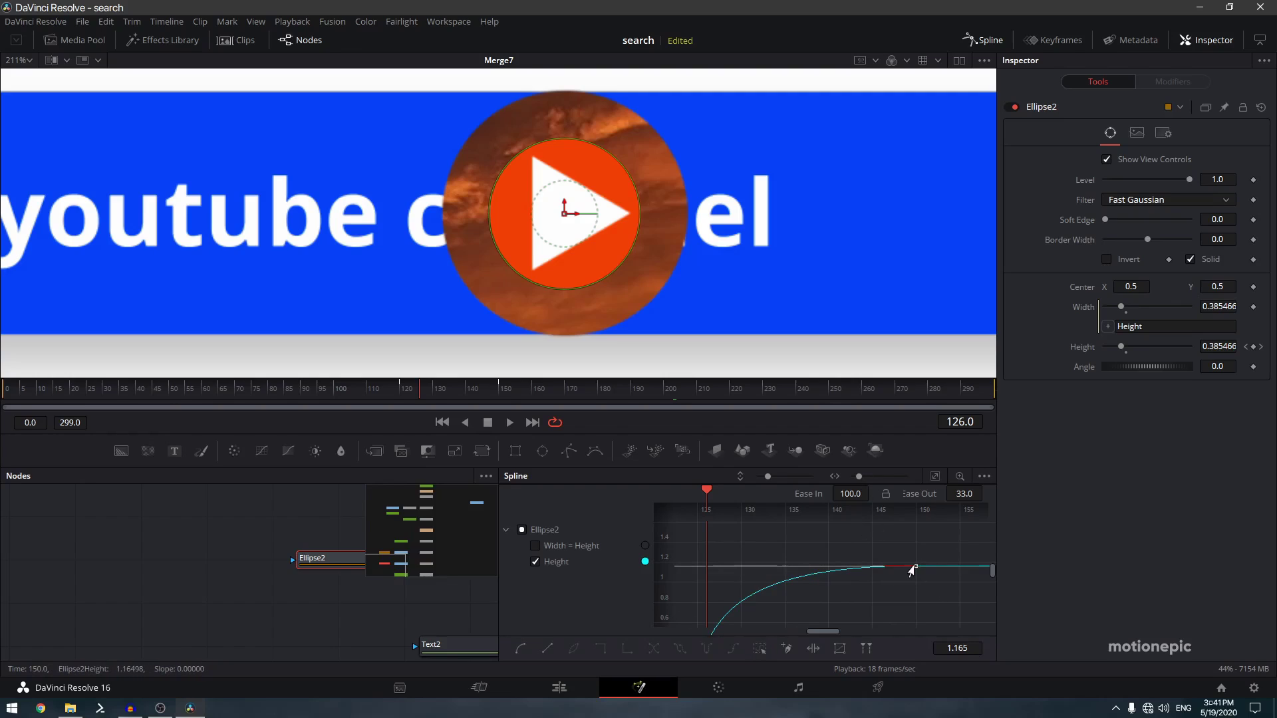
left_click_drag(914, 571, 866, 560)
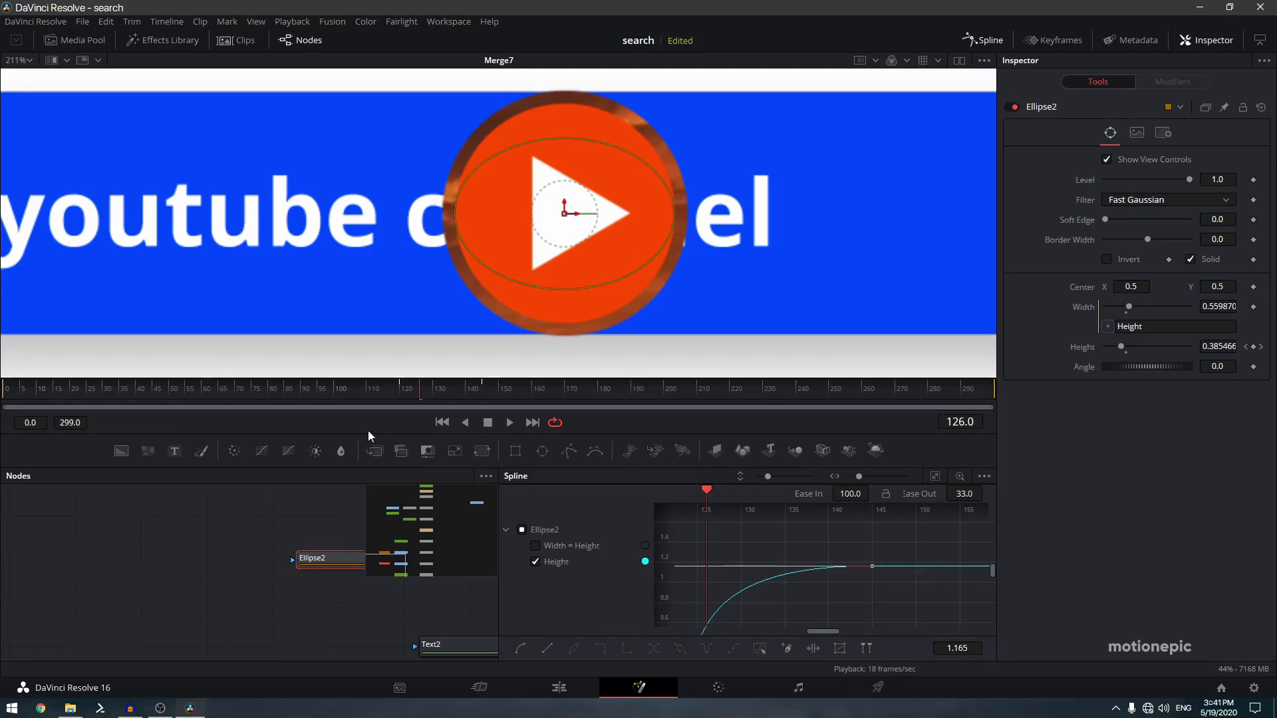
Move Ellipse2's last Height keyframe further back to about frame 142 and scrub through the reveal down to frame 117.
left_click_drag(362, 390, 431, 382)
left_click_drag(952, 539, 928, 568)
left_click(439, 386)
key("ctrl+f")
scroll(593, 187, "down", 3)
left_click(396, 384)
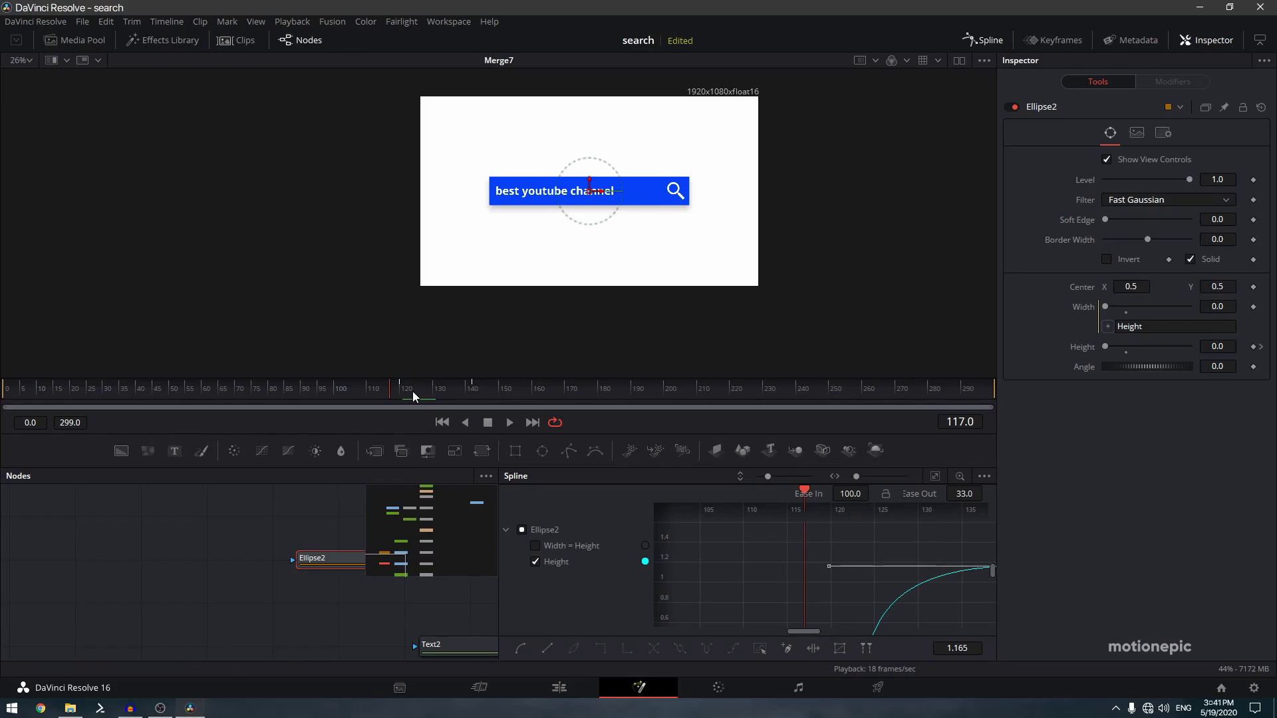
Close the Spline editor and play the animation from about frame 55, stopping at frame 261.
left_click(979, 40)
left_click(184, 385)
key("space")
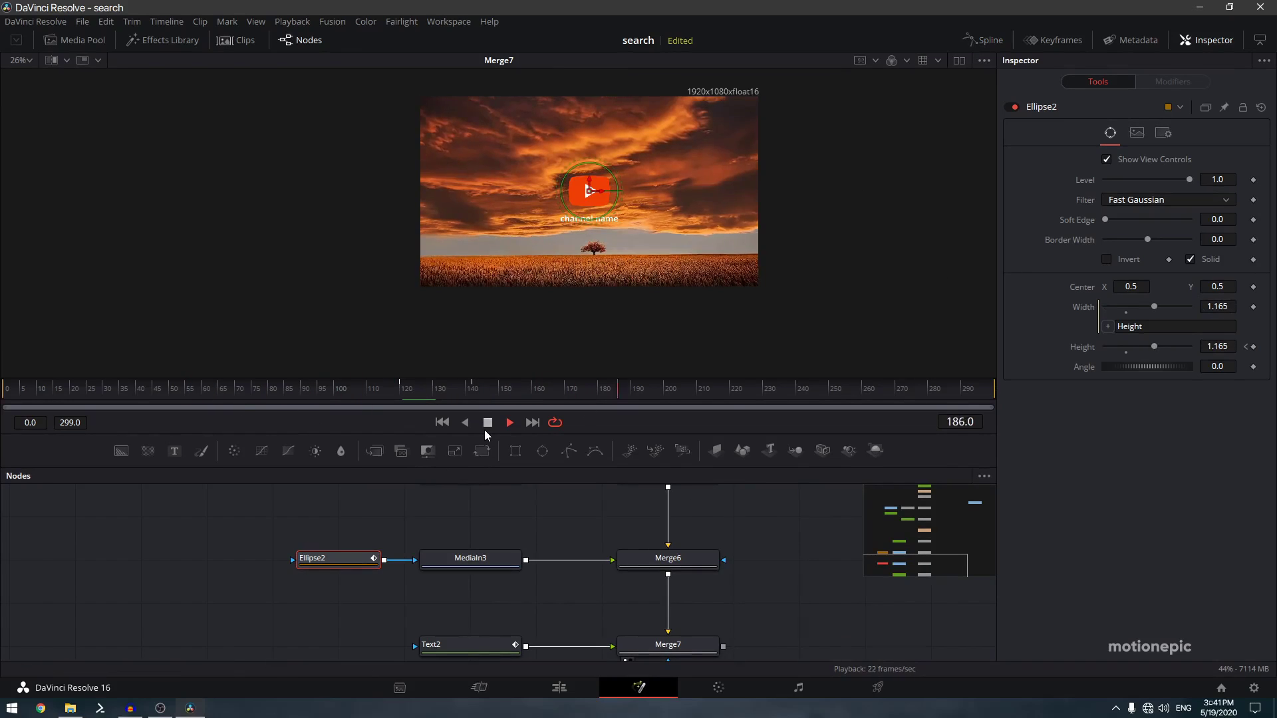
left_click(484, 429)
Move the MediaOut1 node beside Merge7 at the end of the node chain and connect Merge7's output to it.
scroll(767, 568, "down", 3)
scroll(679, 572, "down", 3)
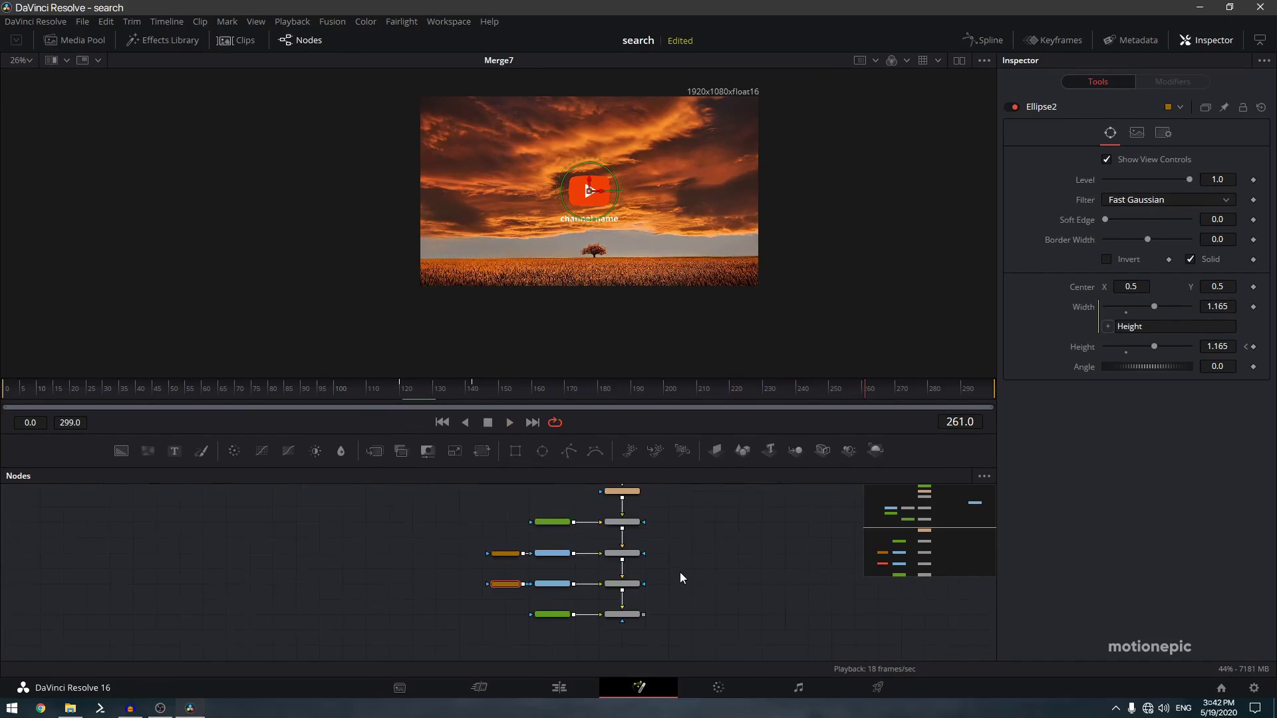
left_click_drag(647, 511, 647, 617)
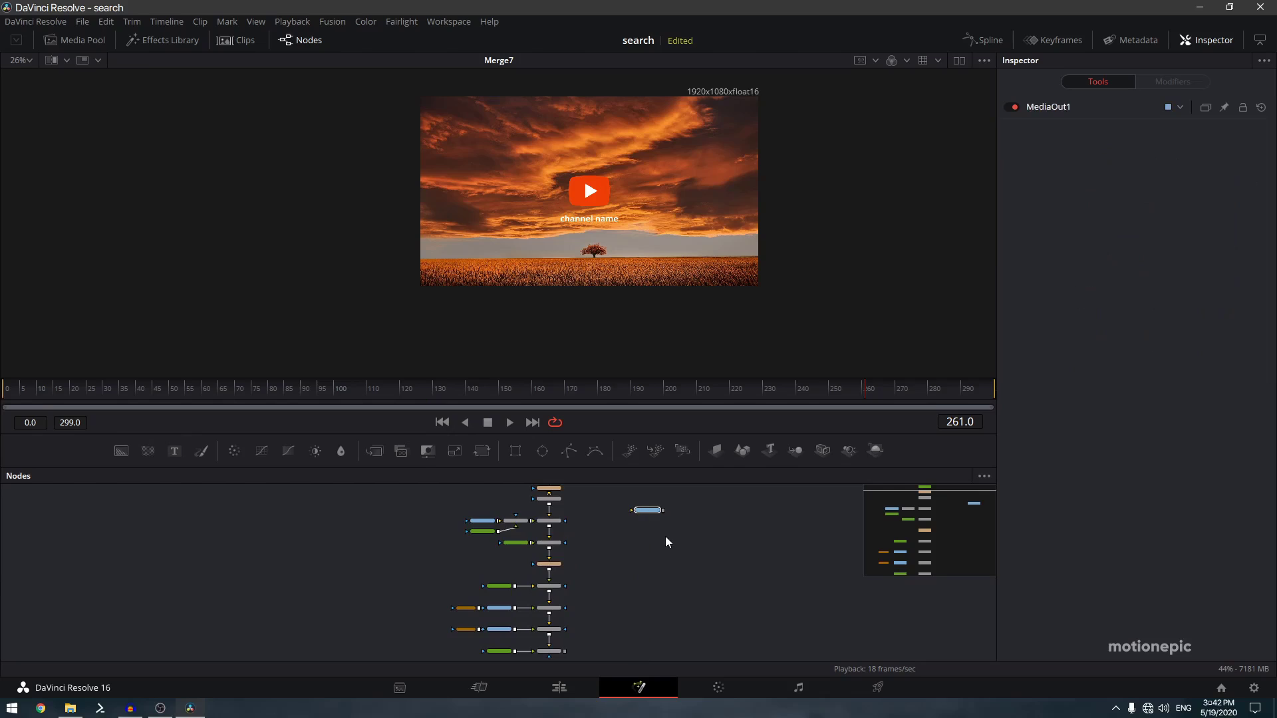
left_click_drag(648, 511, 621, 649)
scroll(546, 648, "up", 4)
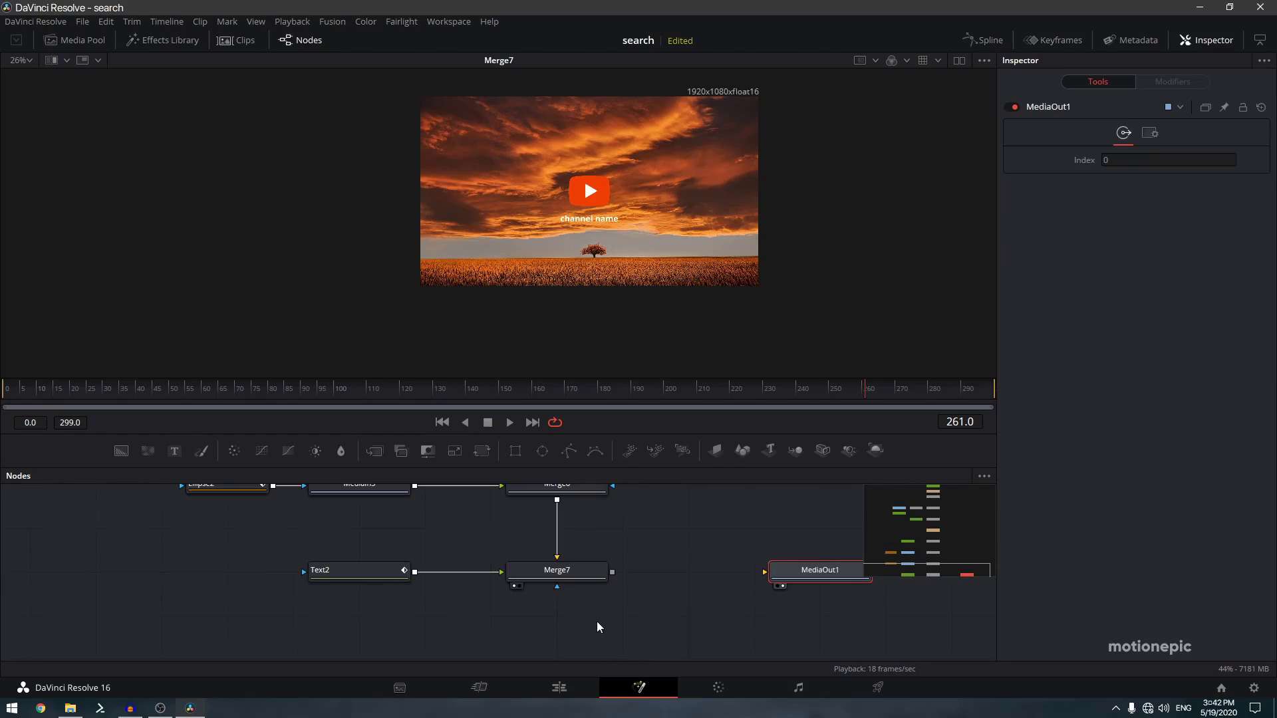
left_click_drag(612, 572, 765, 572)
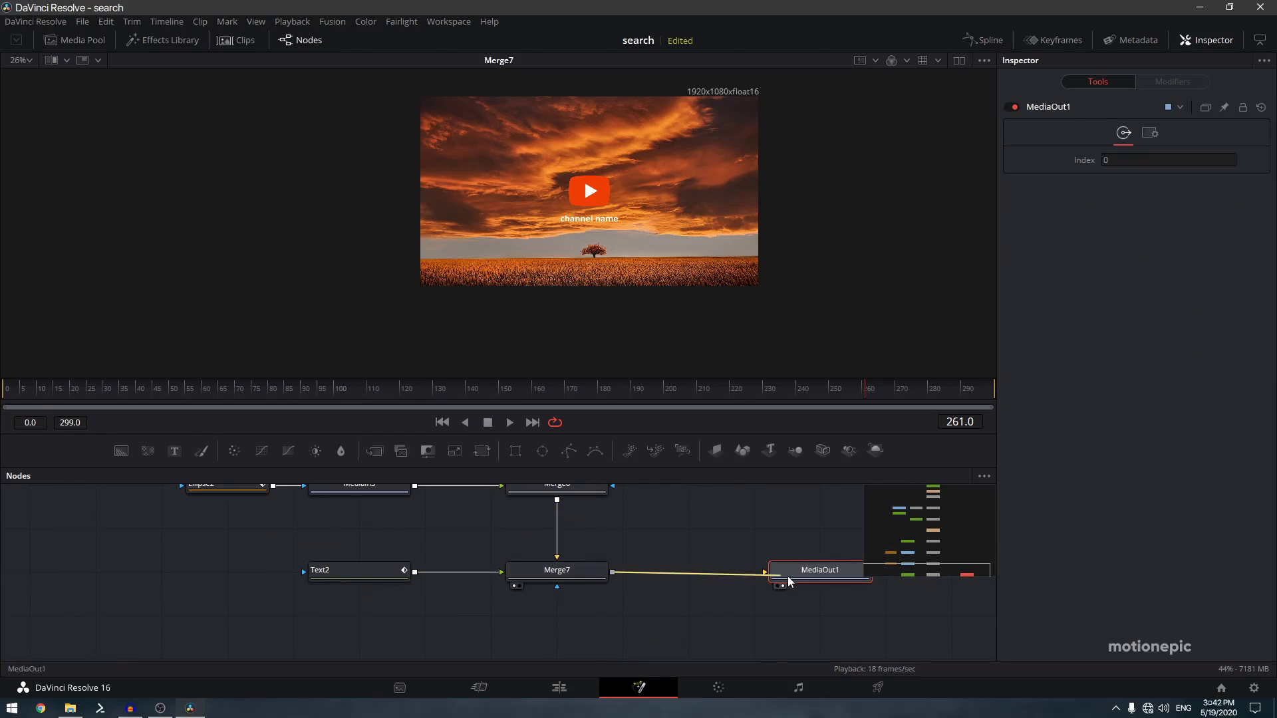
Switch to the Edit page and turn the second Fusion Composition clip into a compound clip with the default name.
left_click(559, 687)
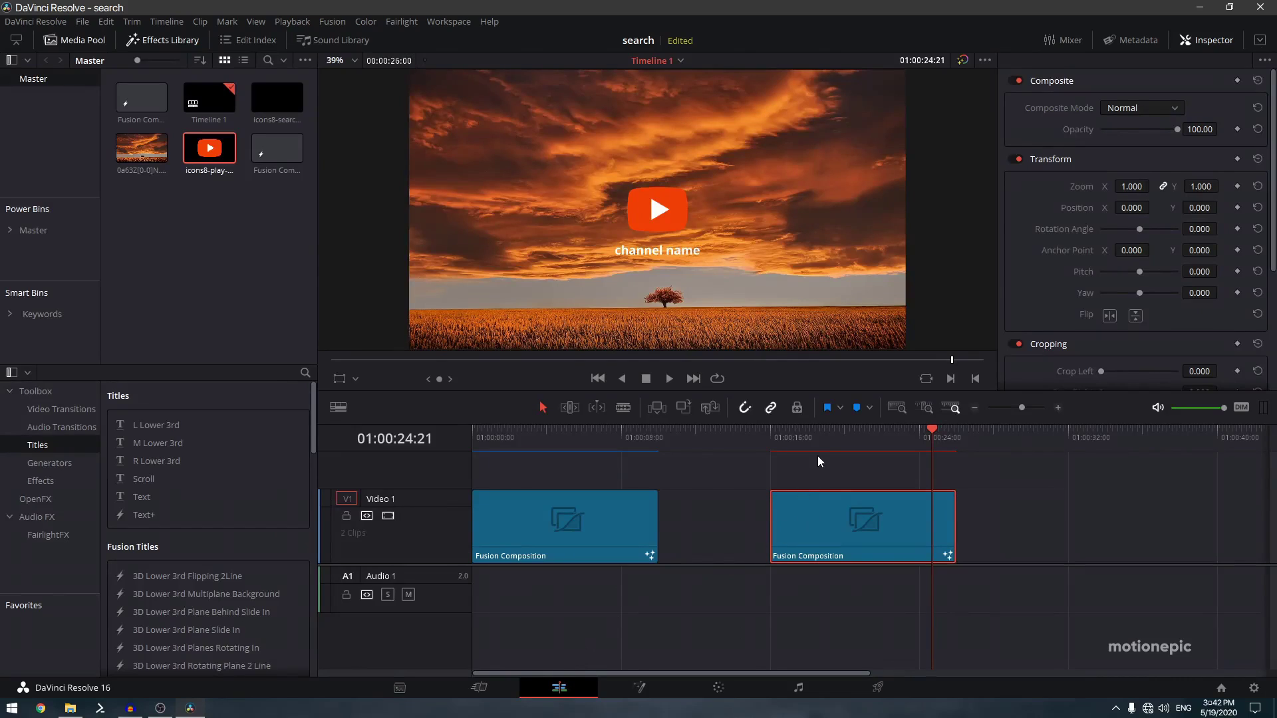
mouse_move(858, 534)
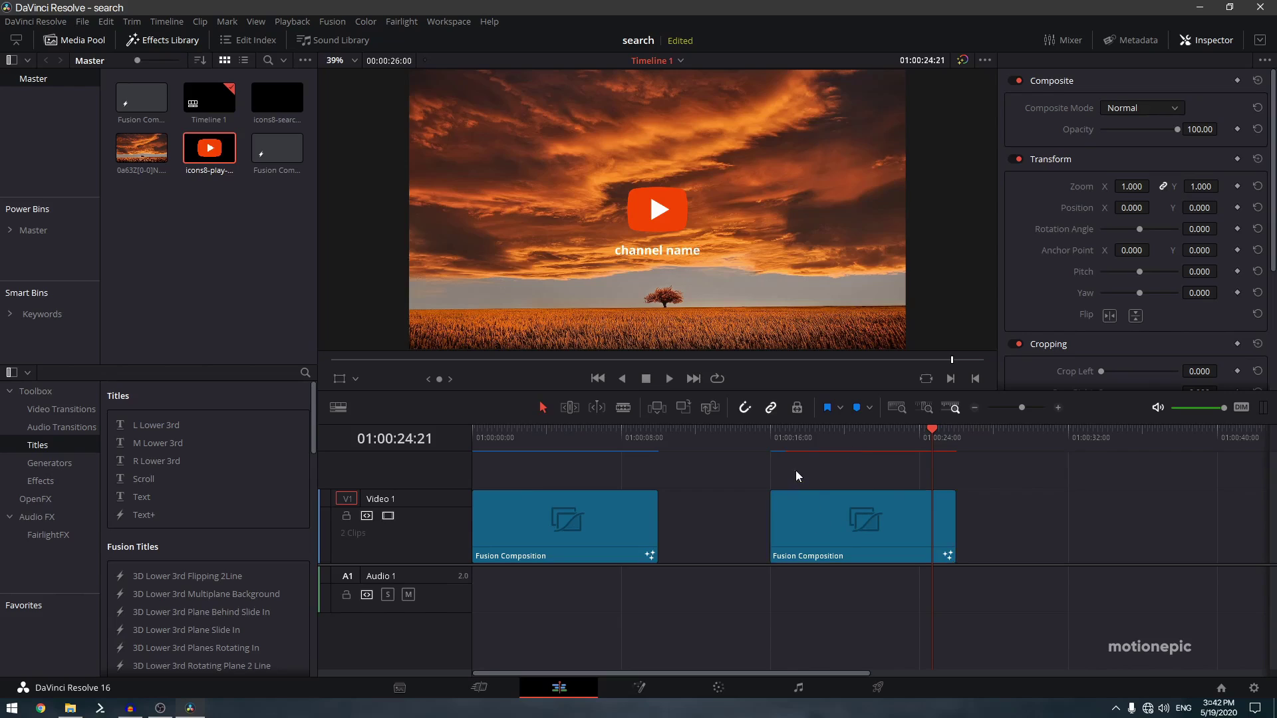
right_click(816, 516)
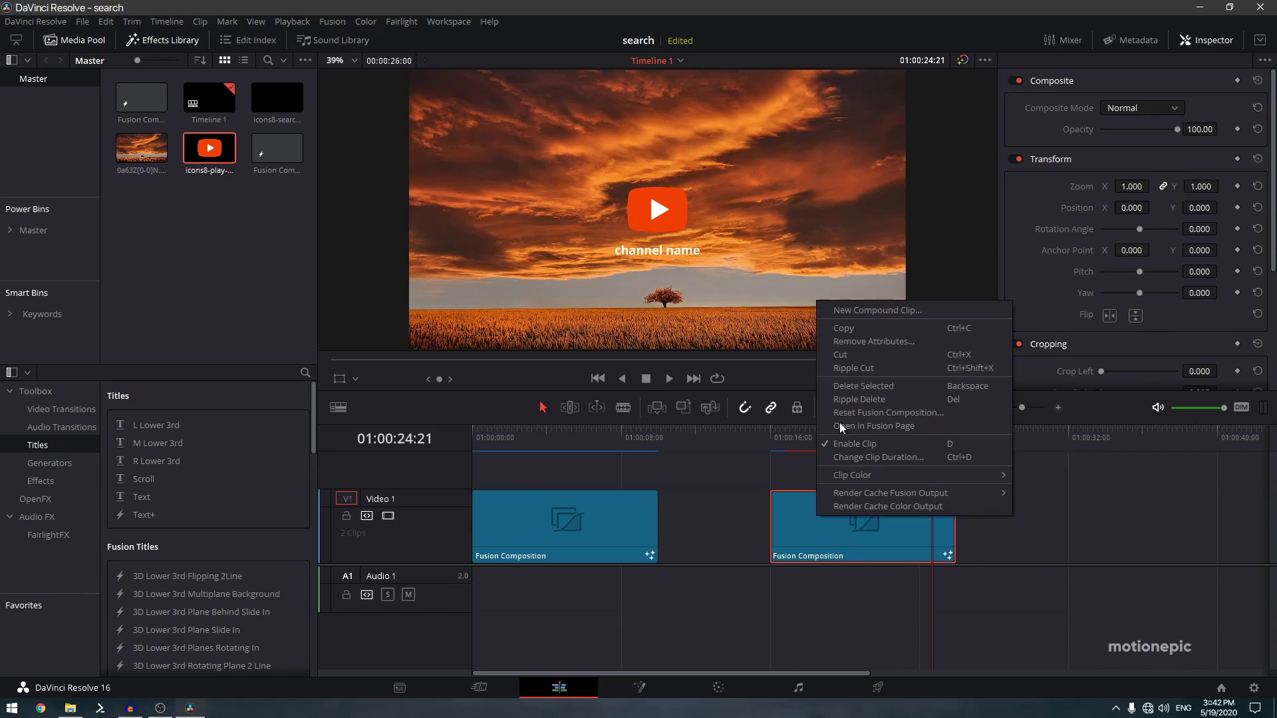
left_click(856, 310)
Try changing the compound clip's speed to 122%, and put the playhead at the clip's start, 01:00:16:00.
right_click(863, 515)
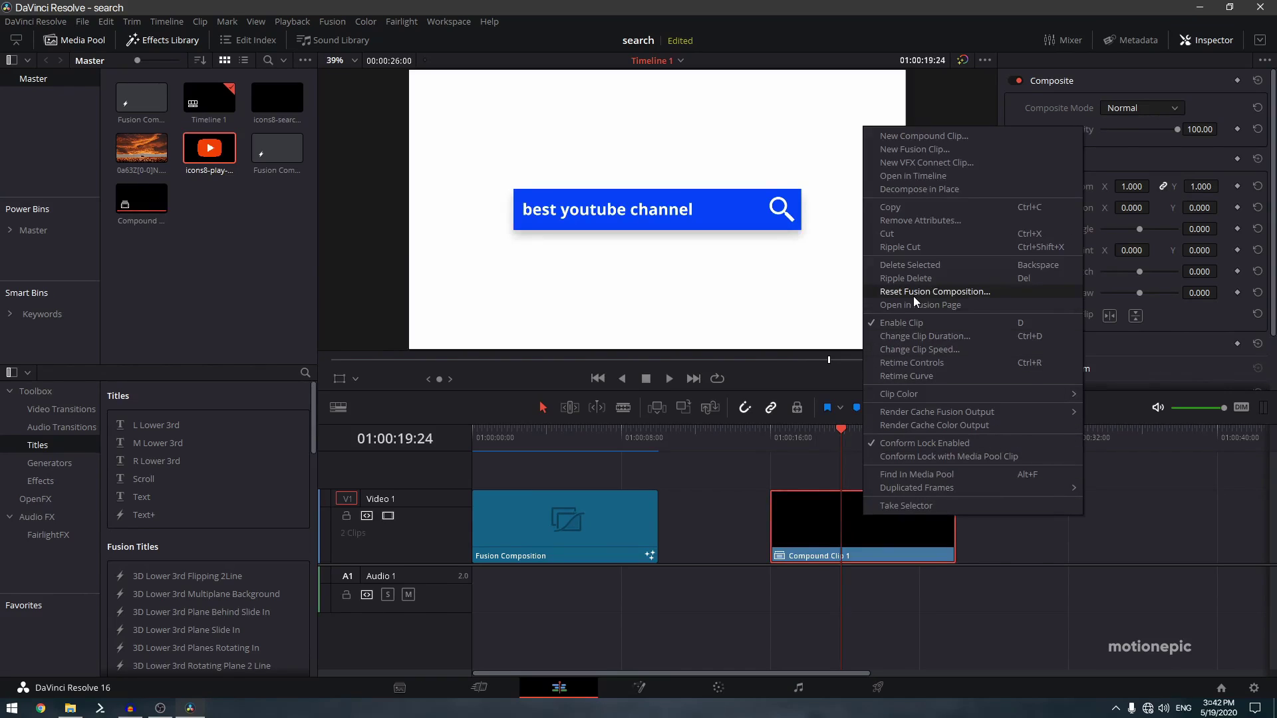
left_click(910, 349)
left_click_drag(839, 321, 868, 321)
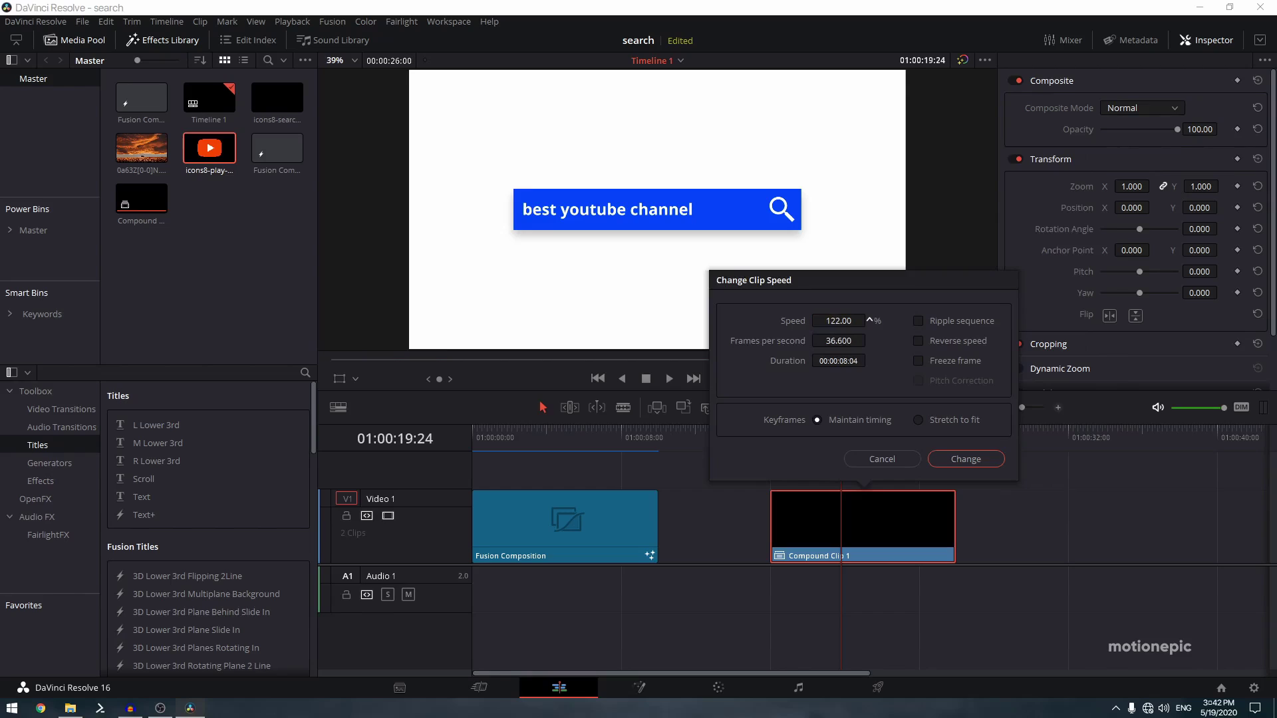
left_click(769, 433)
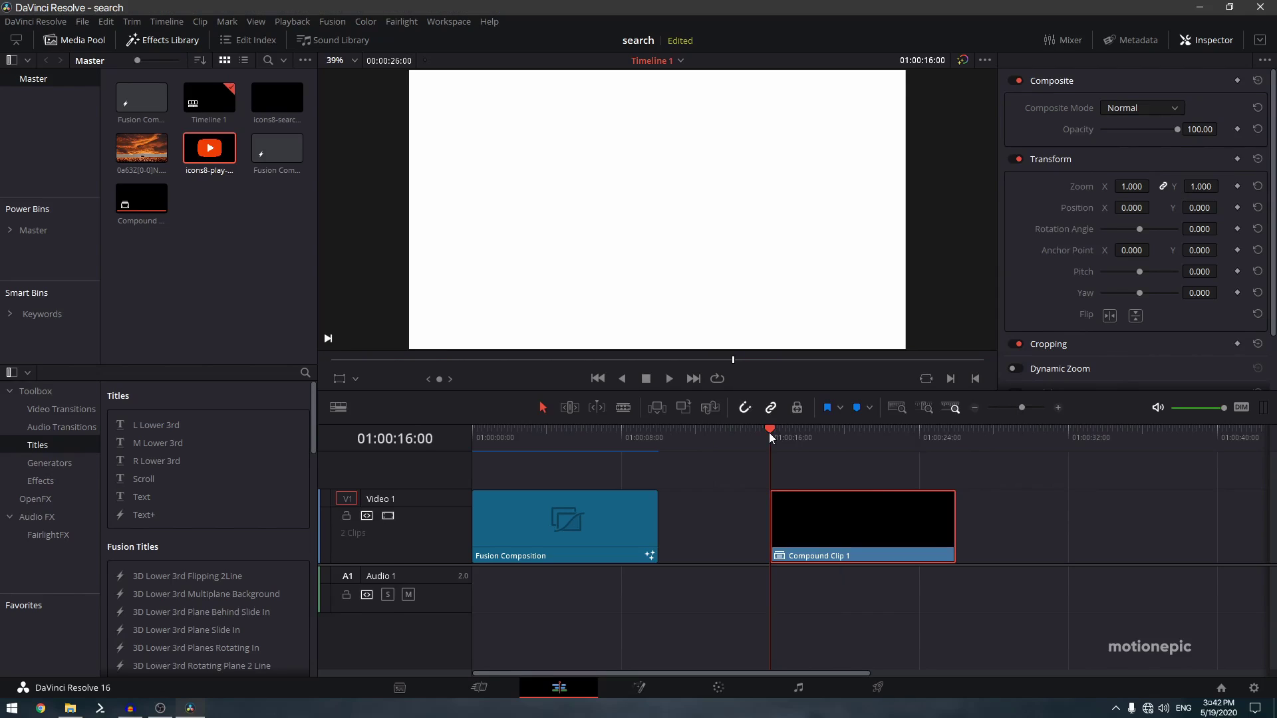